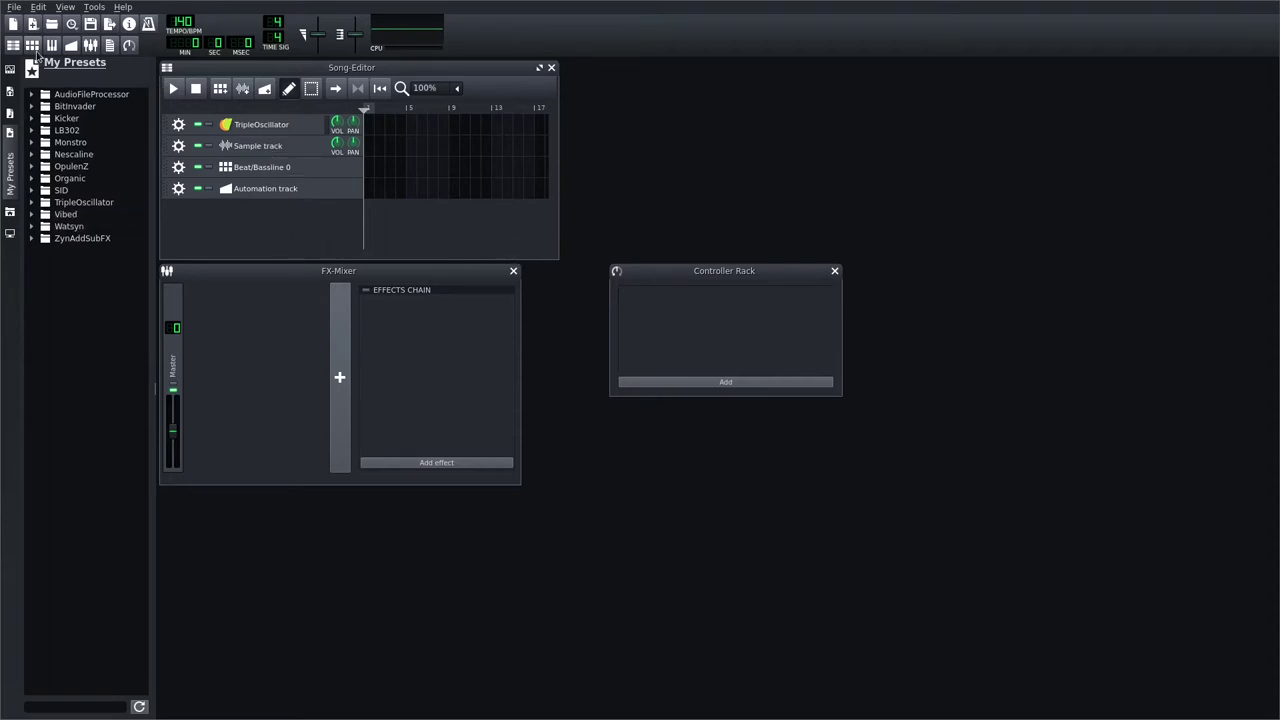
- Open the Beat+Bassline Editor and drag Trem Synth Piano 3, Full Strings, Medium Saw and Stereo Sweep Saw presets into it
click(33, 50)
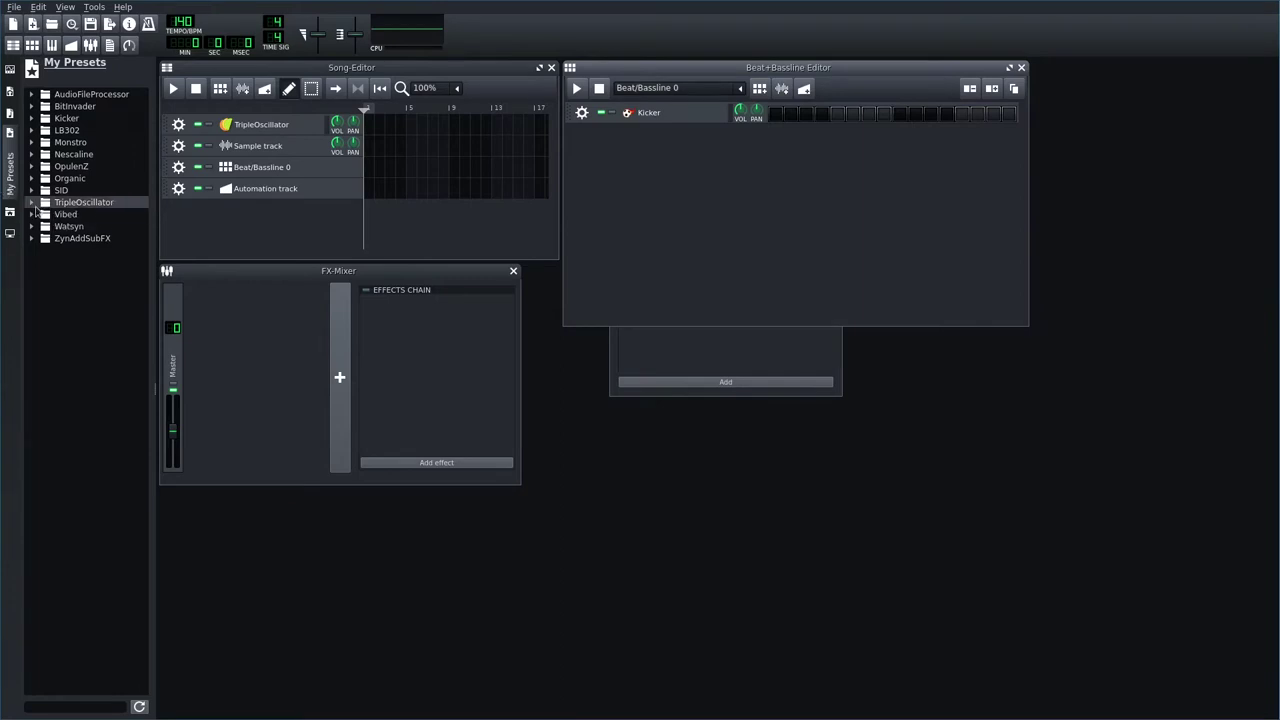
click(82, 238)
scroll(87, 322, down, 6)
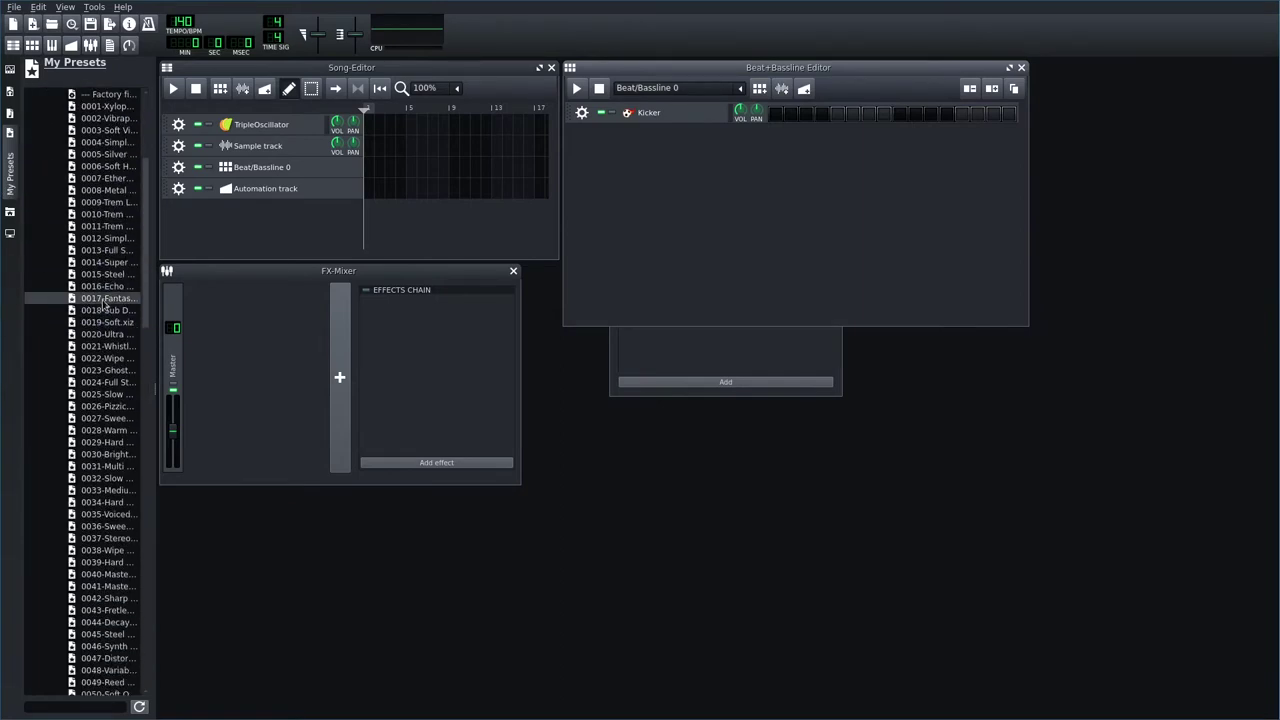
drag(103, 216, 654, 232)
scroll(120, 365, down, 1)
scroll(119, 366, down, 3)
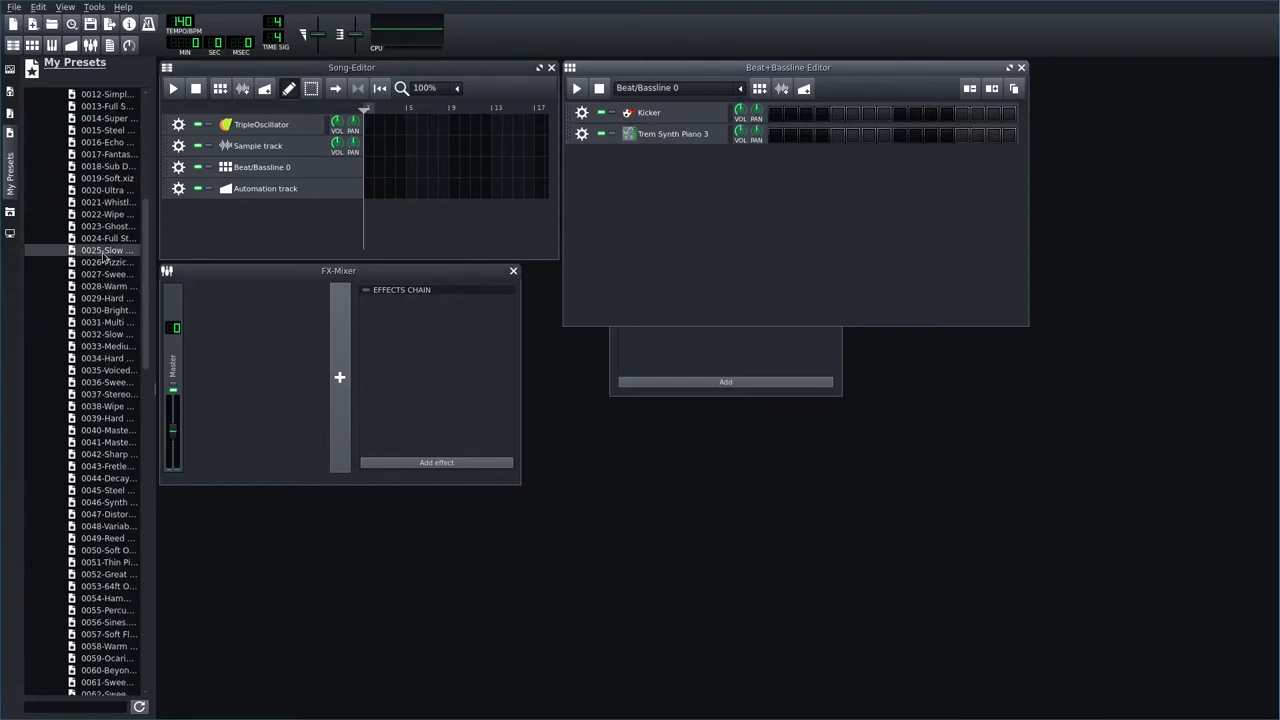
drag(108, 240, 670, 245)
drag(106, 394, 712, 278)
- Audition presets 0070, 0089 and 0109, adding Daooww and Wet Brass 2 to the pattern
scroll(120, 475, down, 9)
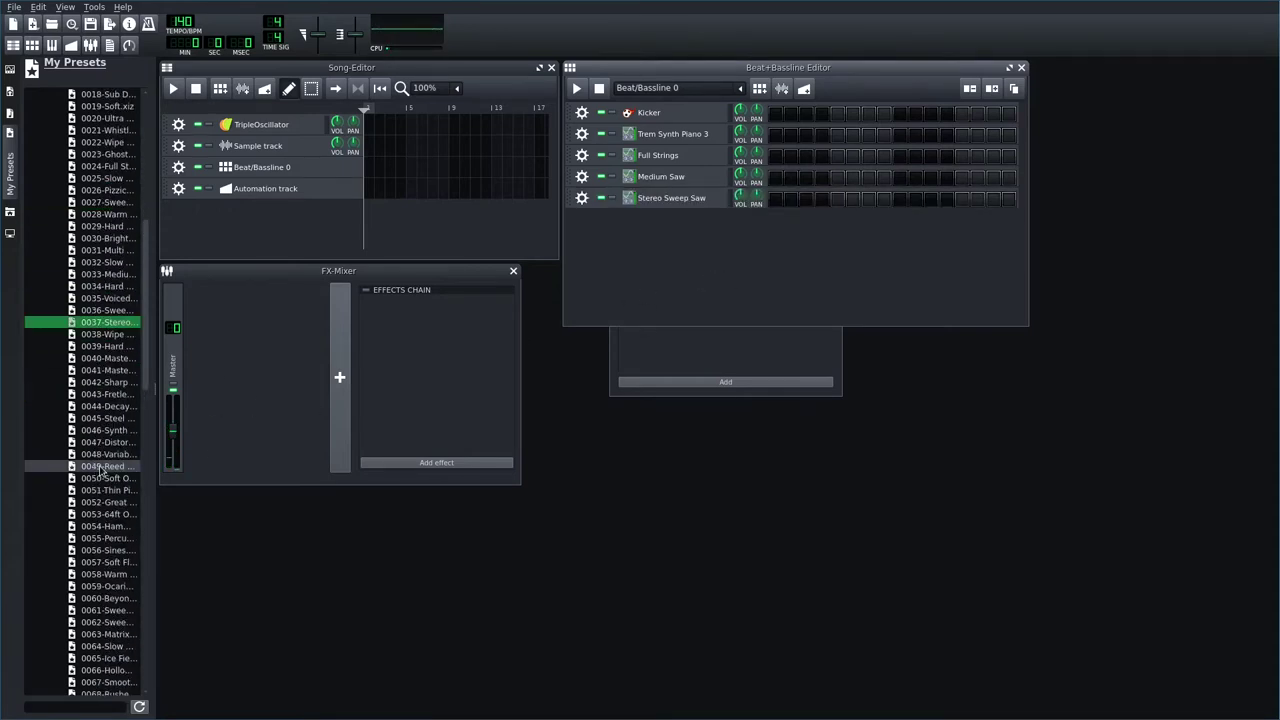
click(100, 467)
scroll(100, 470, down, 6)
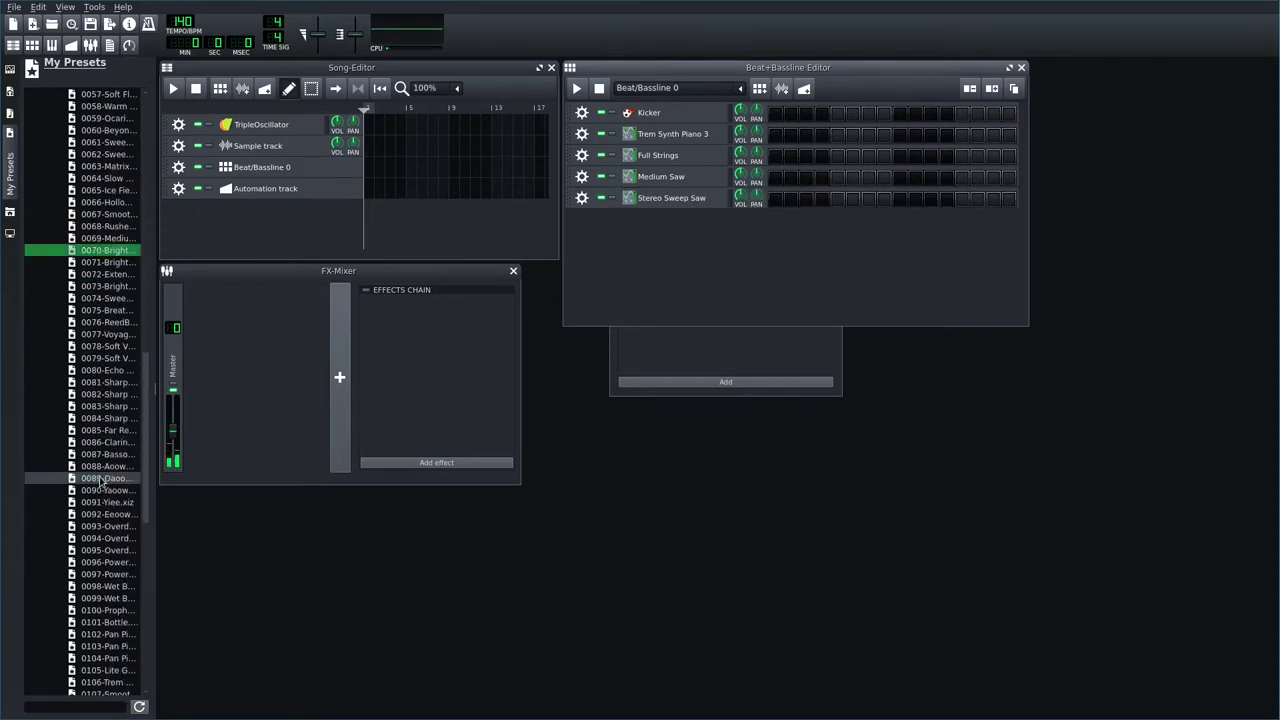
click(100, 478)
scroll(100, 485, down, 2)
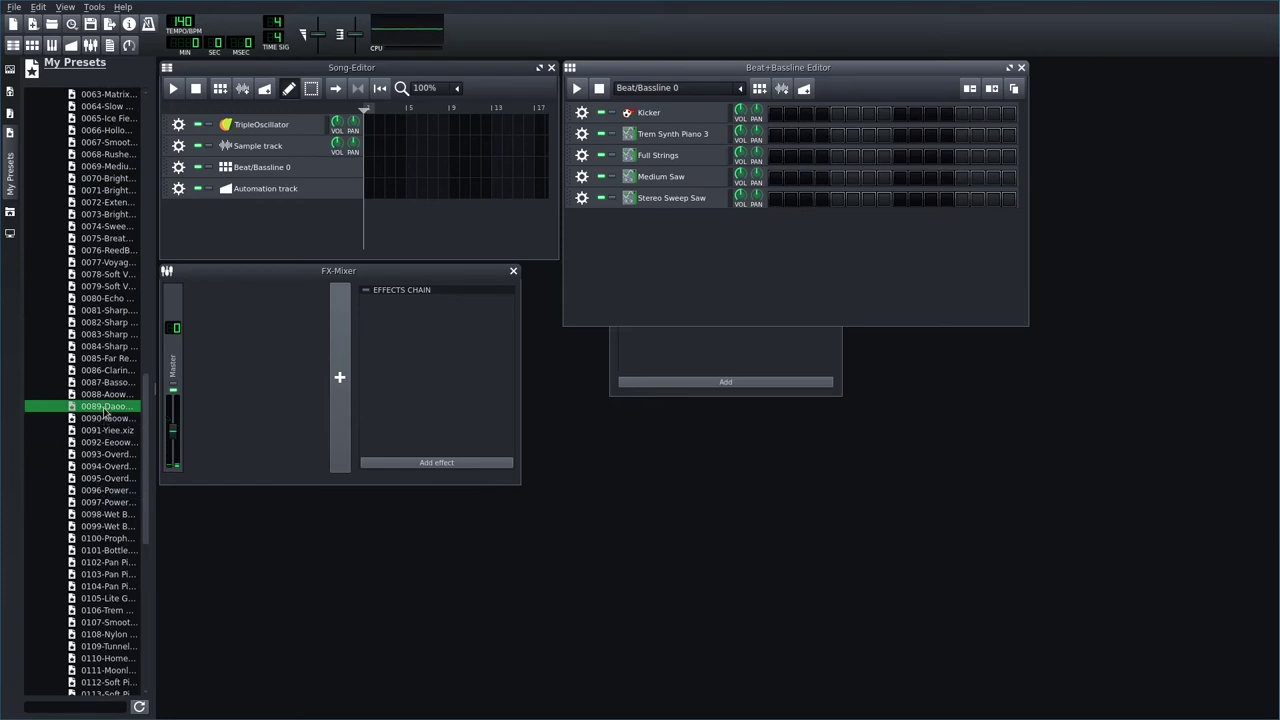
drag(108, 410, 695, 295)
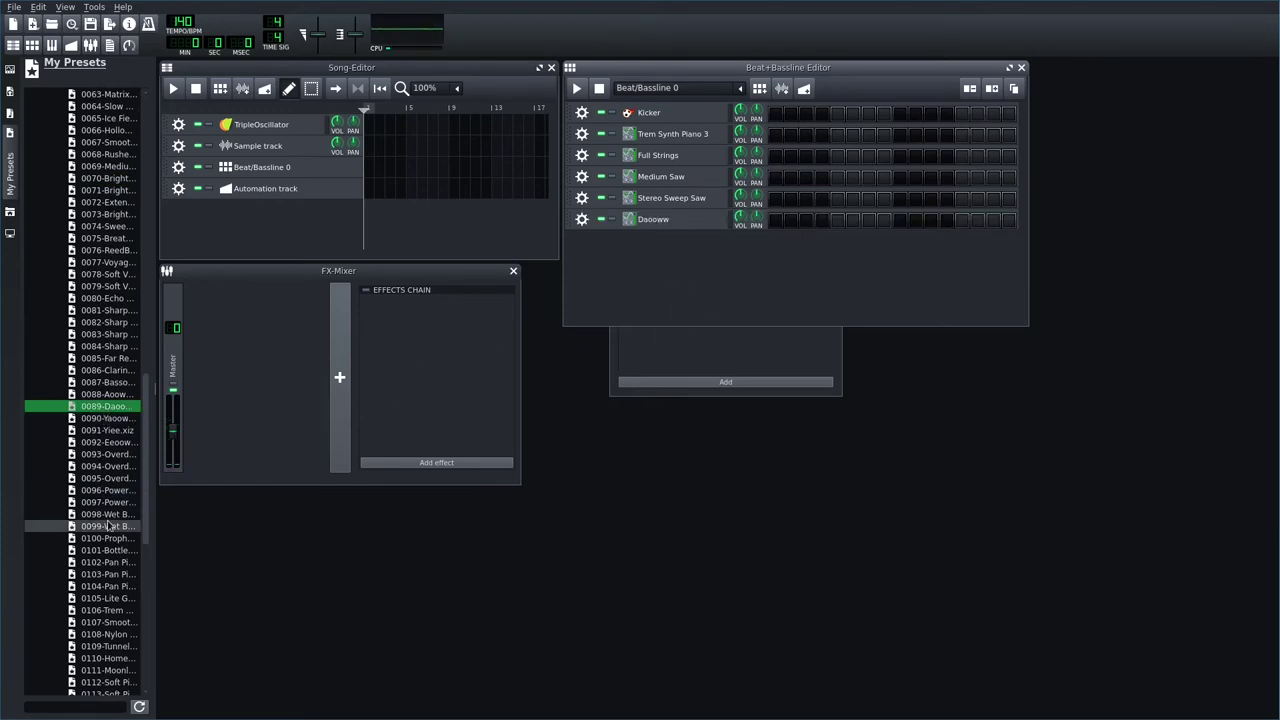
click(108, 526)
drag(121, 524, 663, 306)
scroll(110, 540, down, 3)
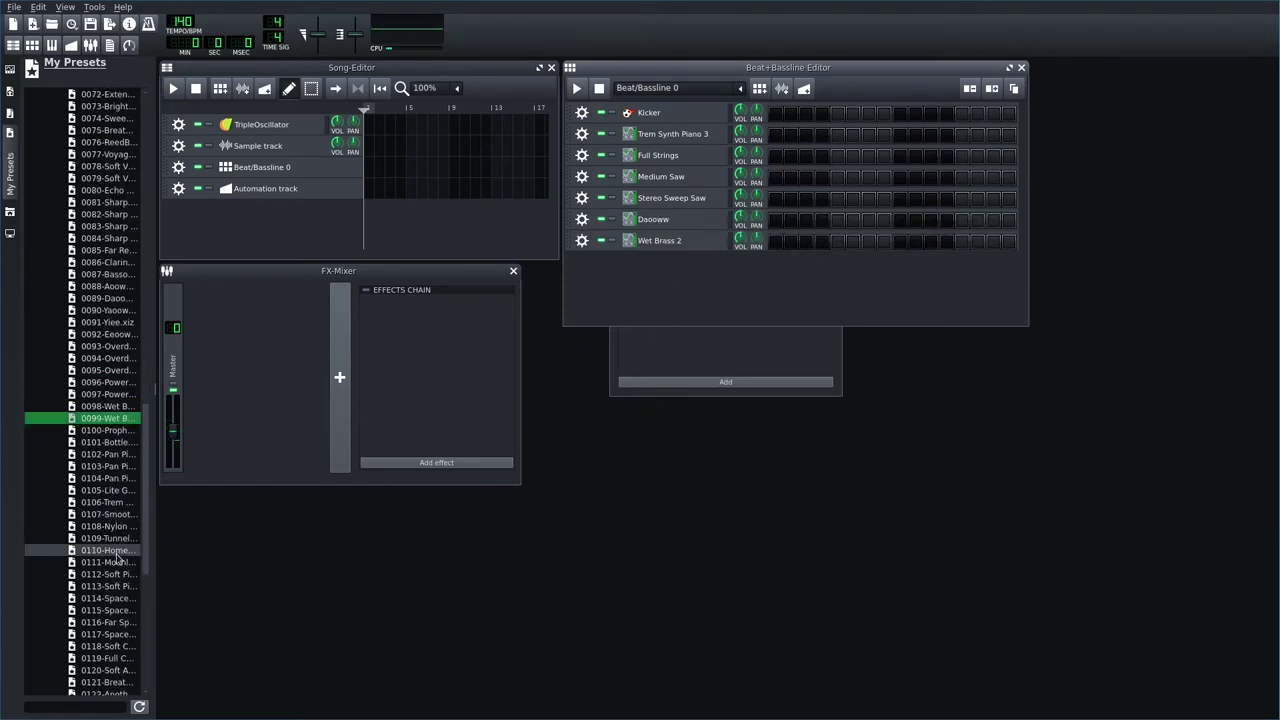
click(115, 540)
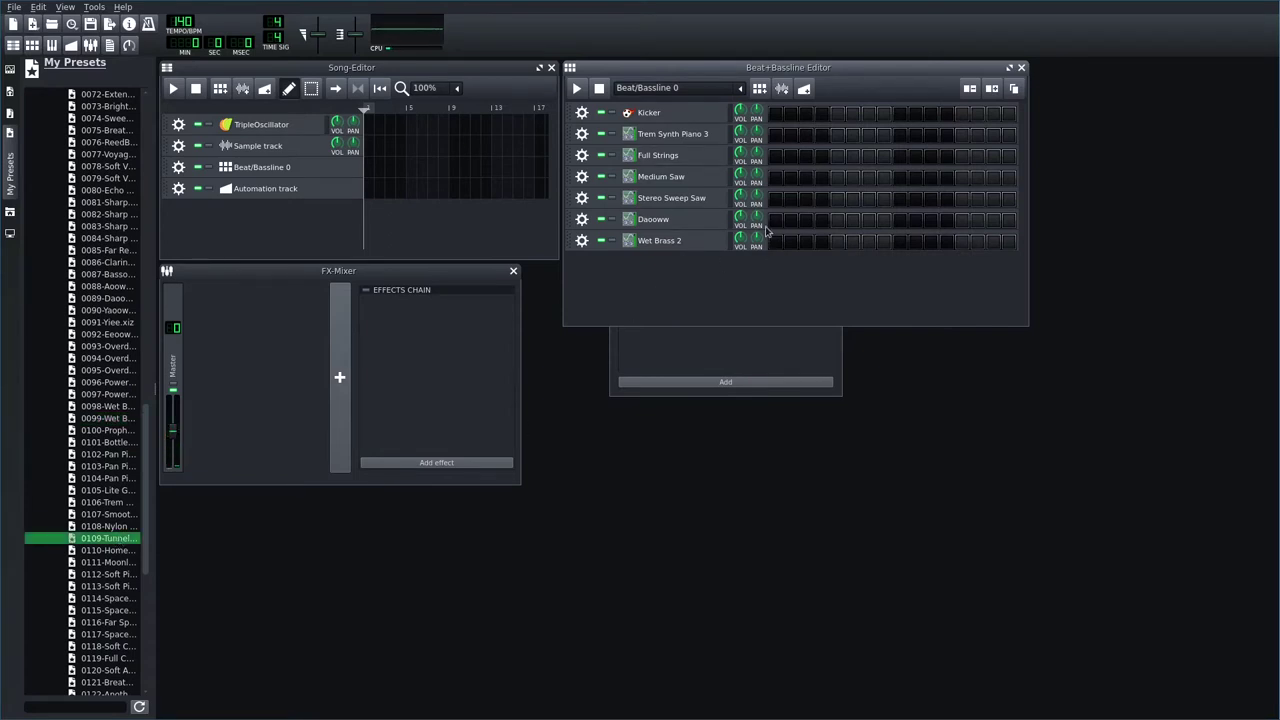
right_click(800, 142)
click(856, 146)
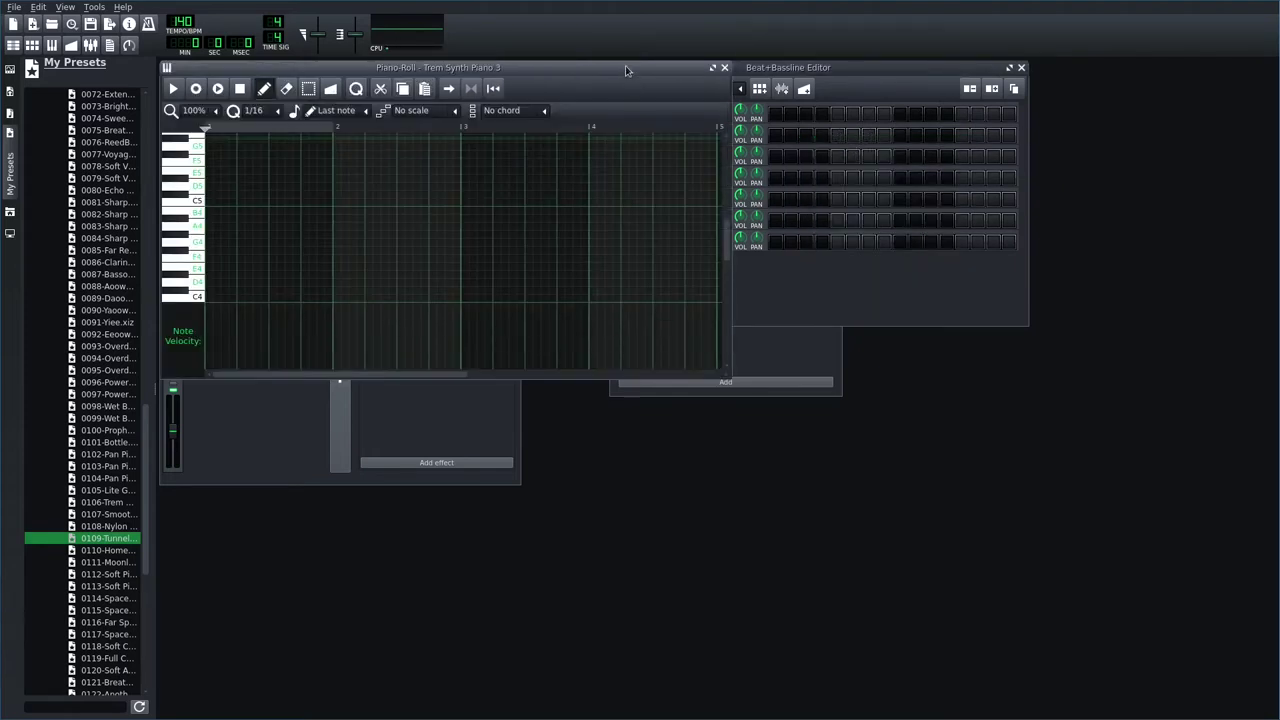
drag(625, 70, 752, 251)
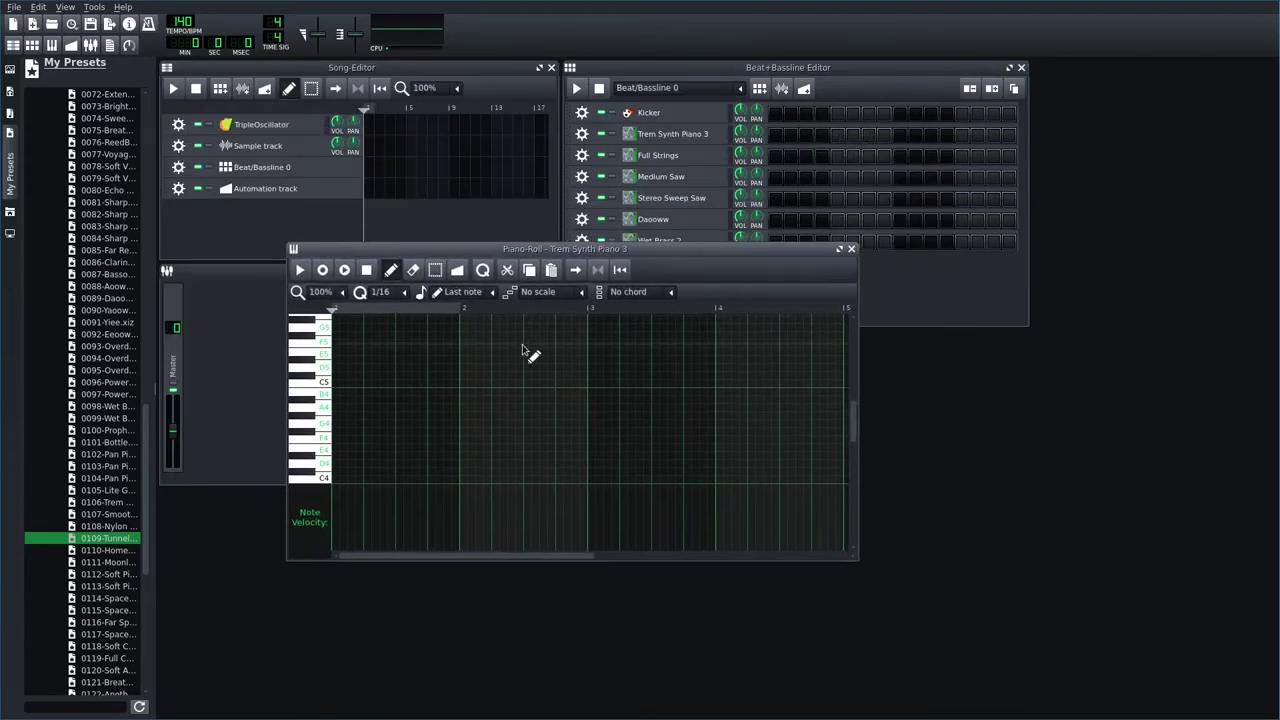
click(336, 480)
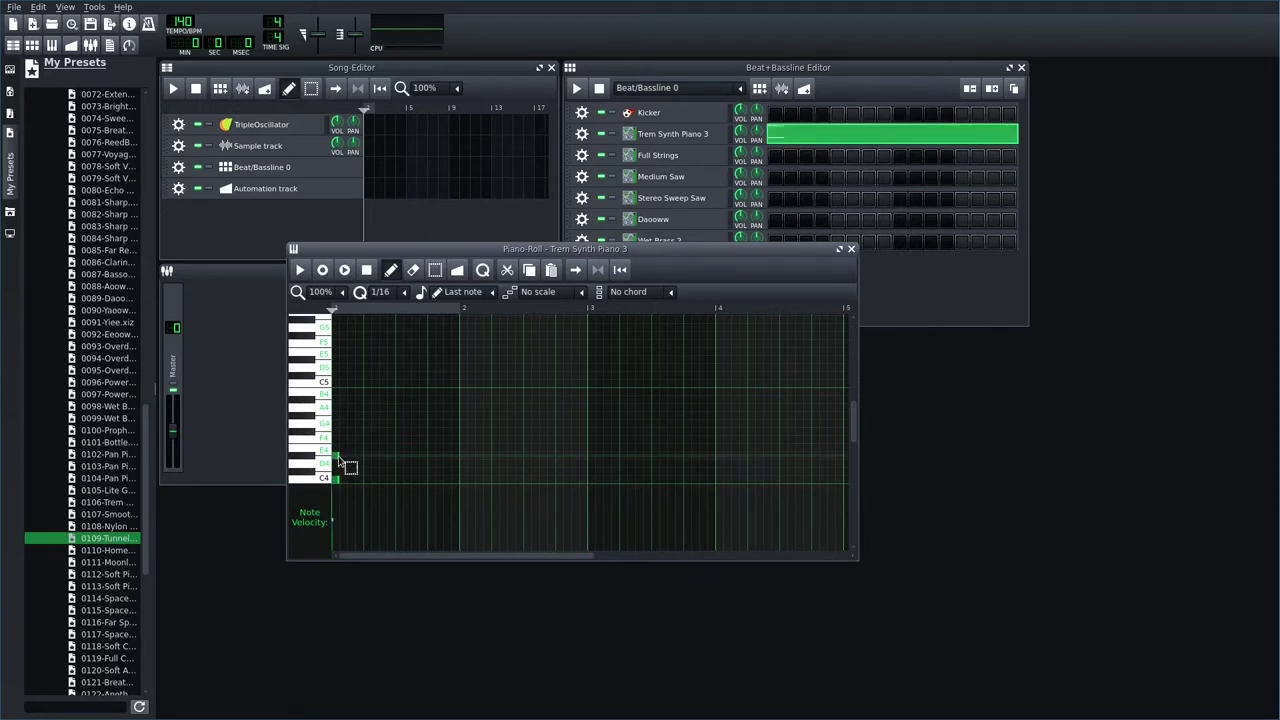
click(337, 448)
click(336, 425)
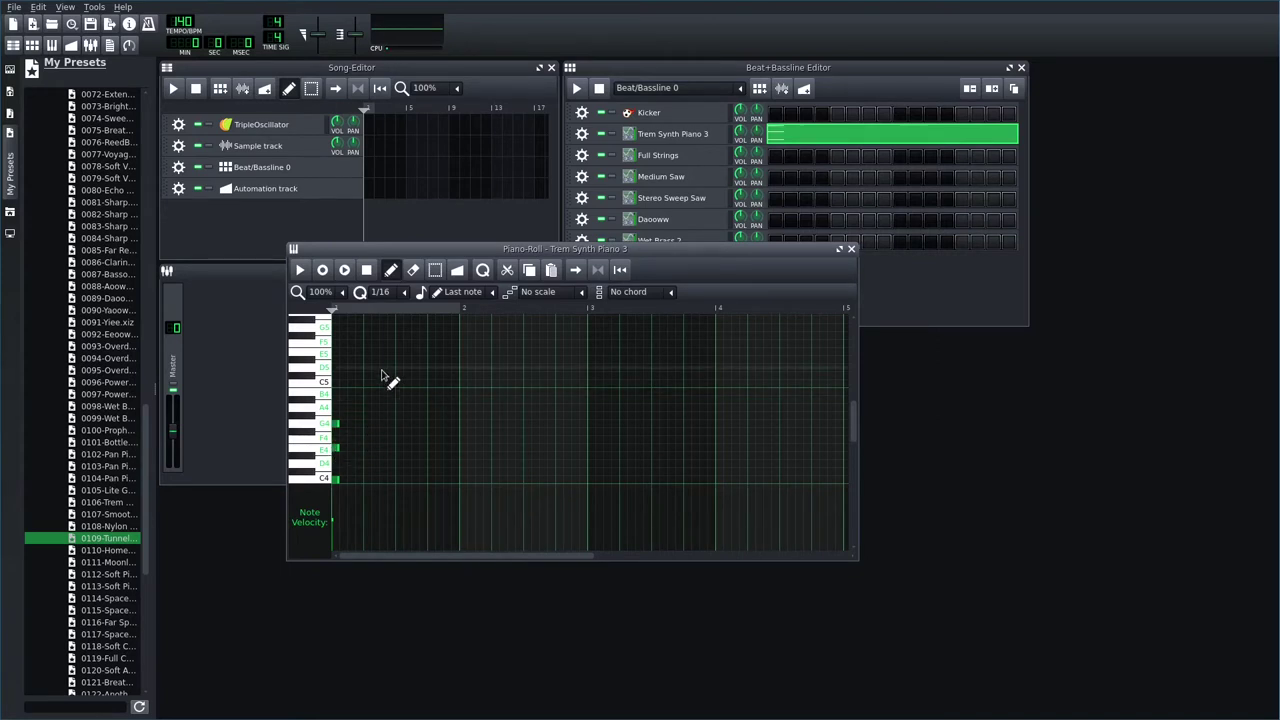
click(300, 270)
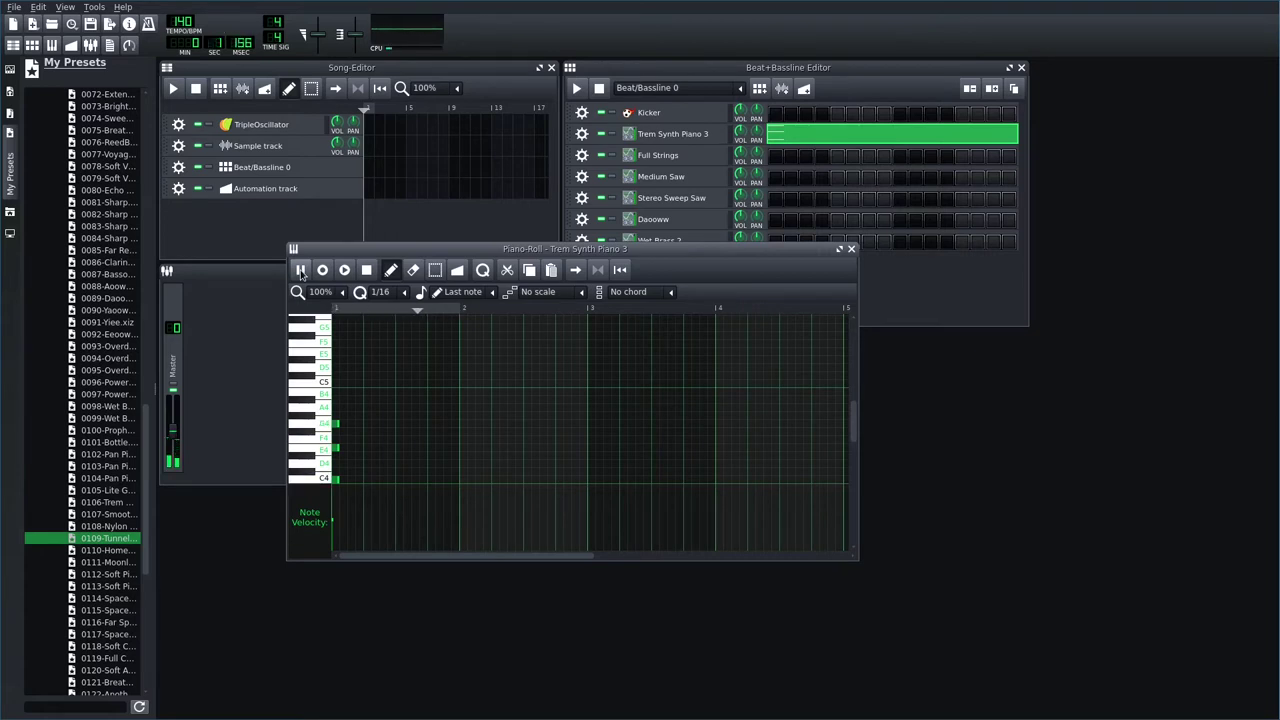
click(366, 270)
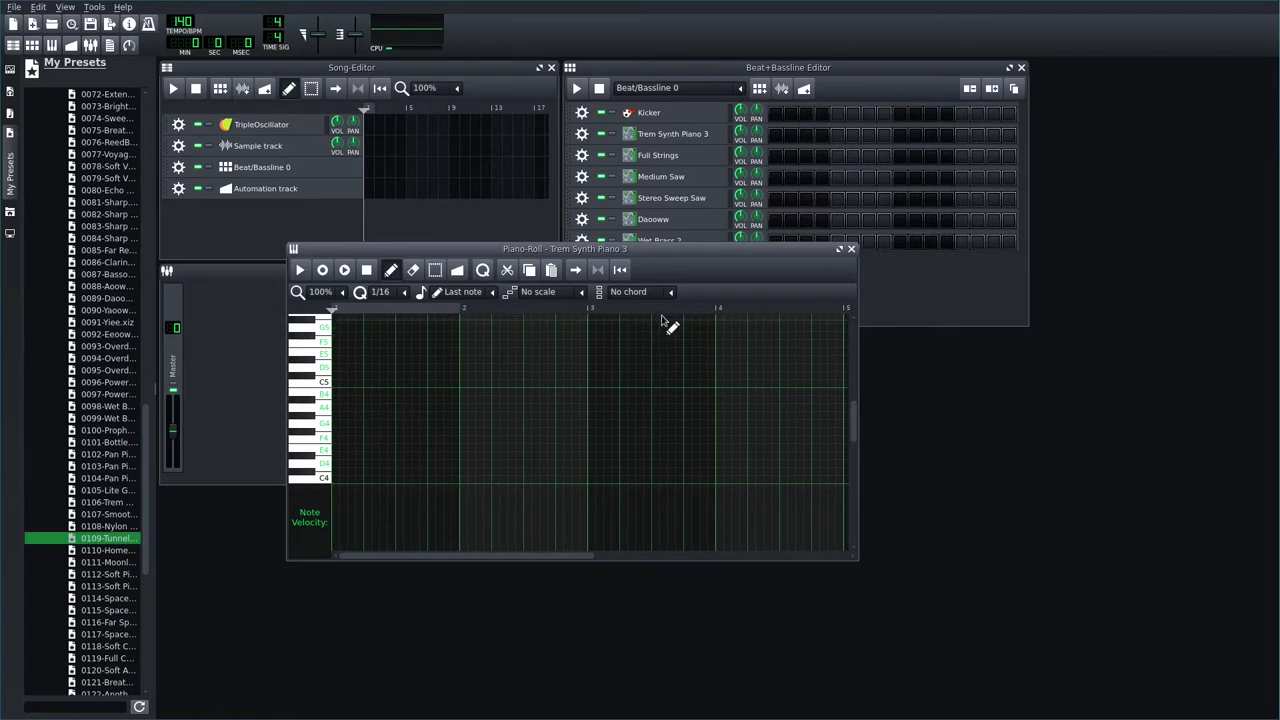
- Place an m6 chord on C4 at the start and stretch it to one bar
click(671, 296)
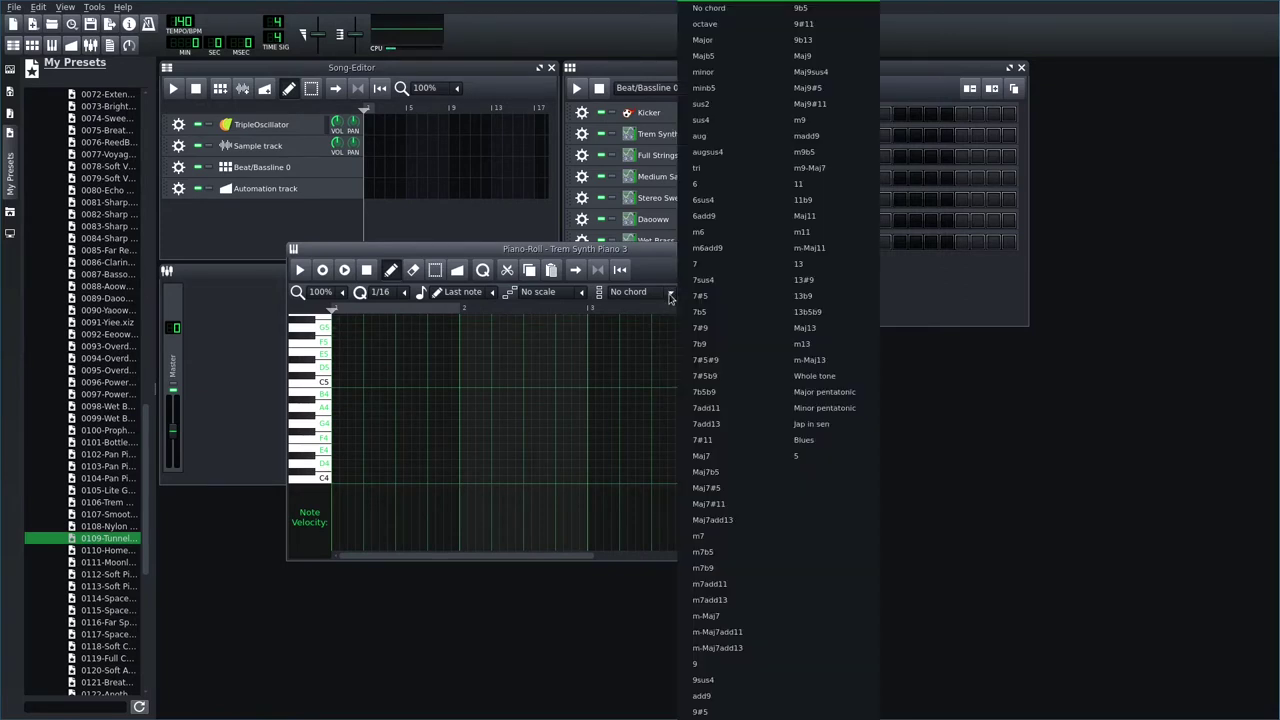
click(638, 290)
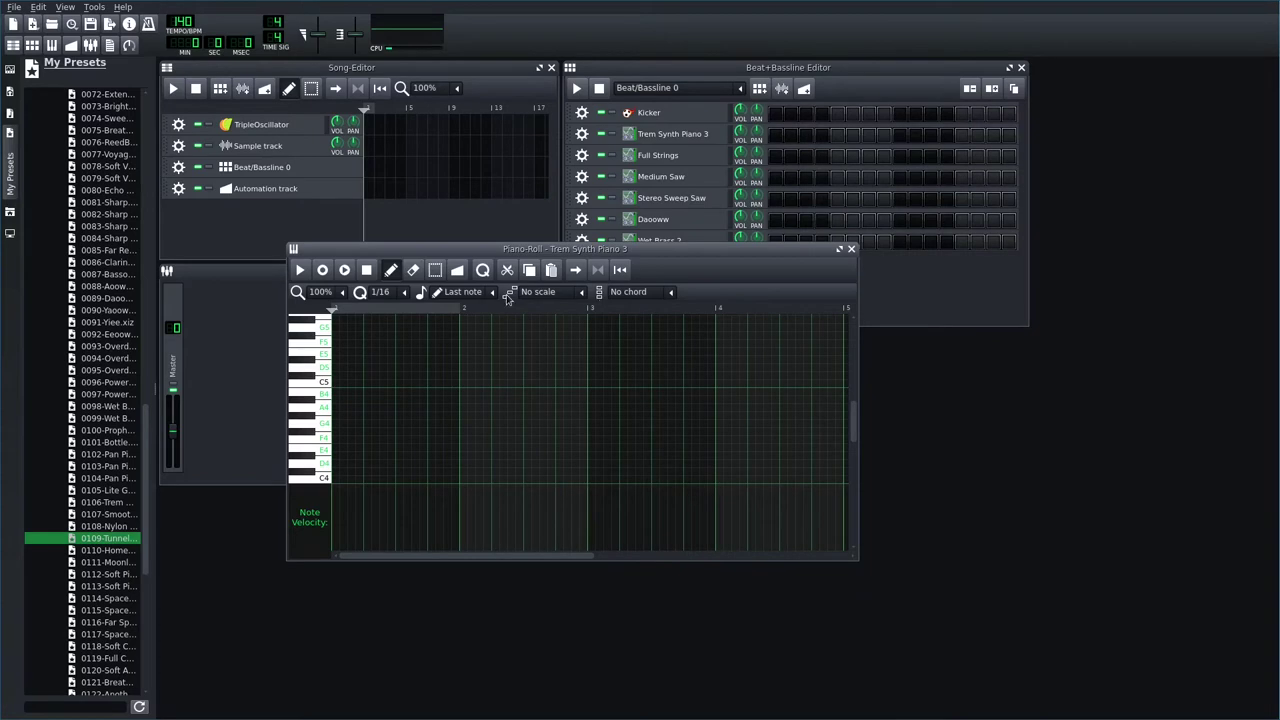
click(671, 296)
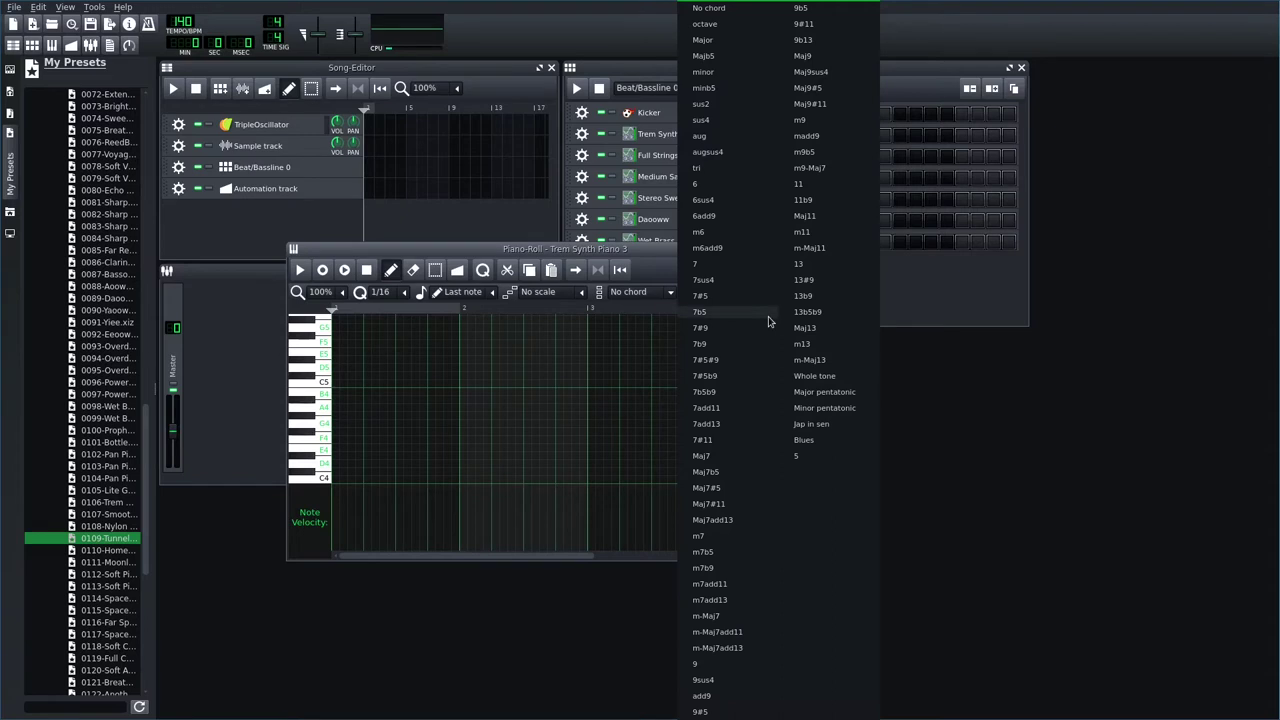
click(729, 235)
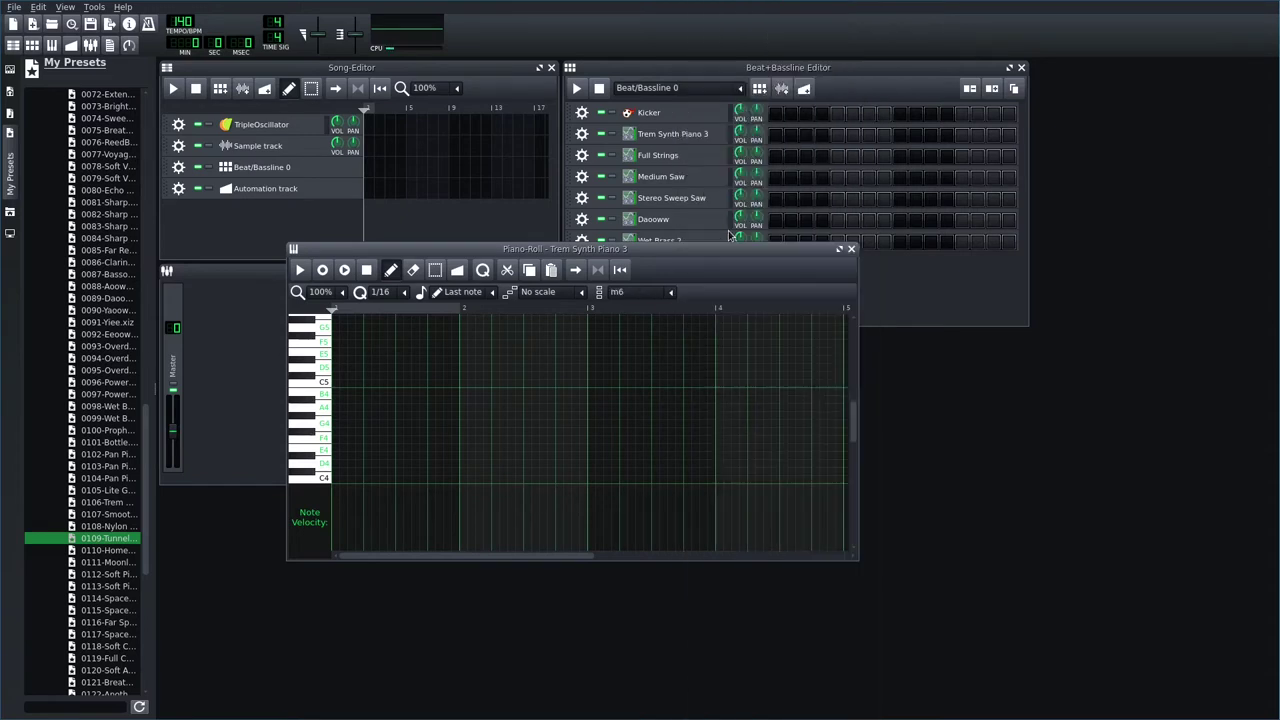
click(336, 486)
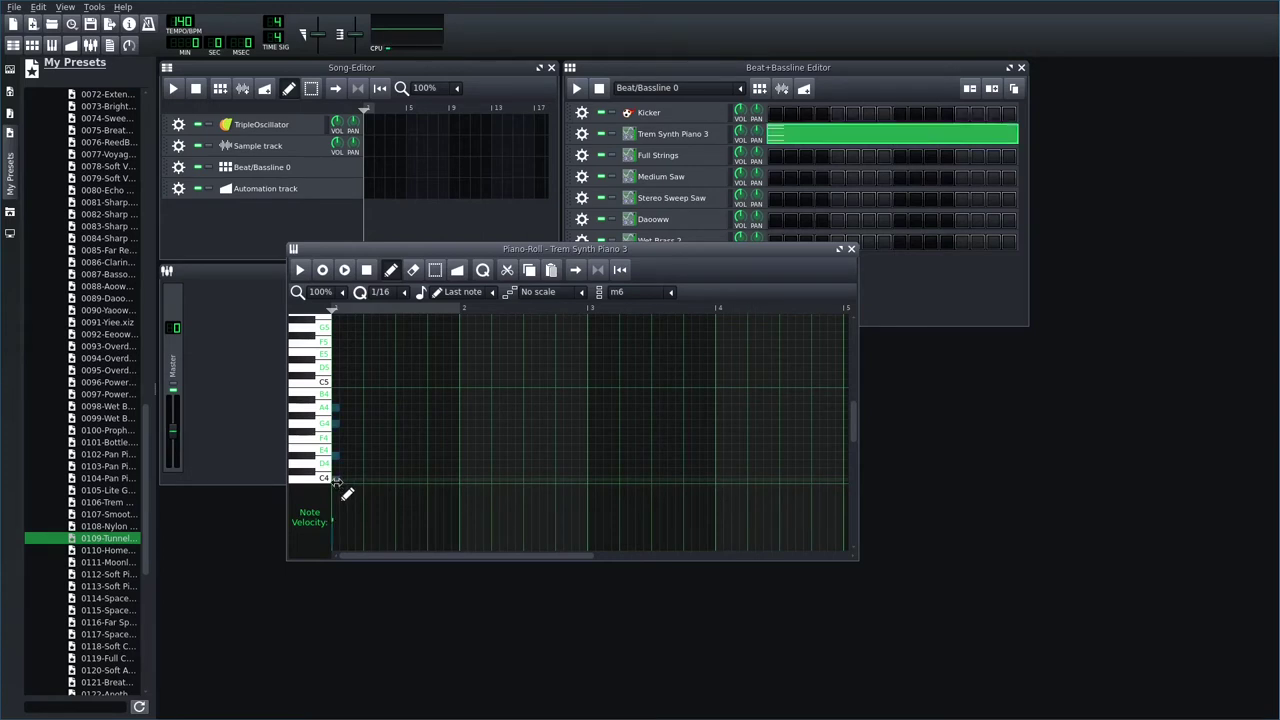
drag(337, 484, 460, 484)
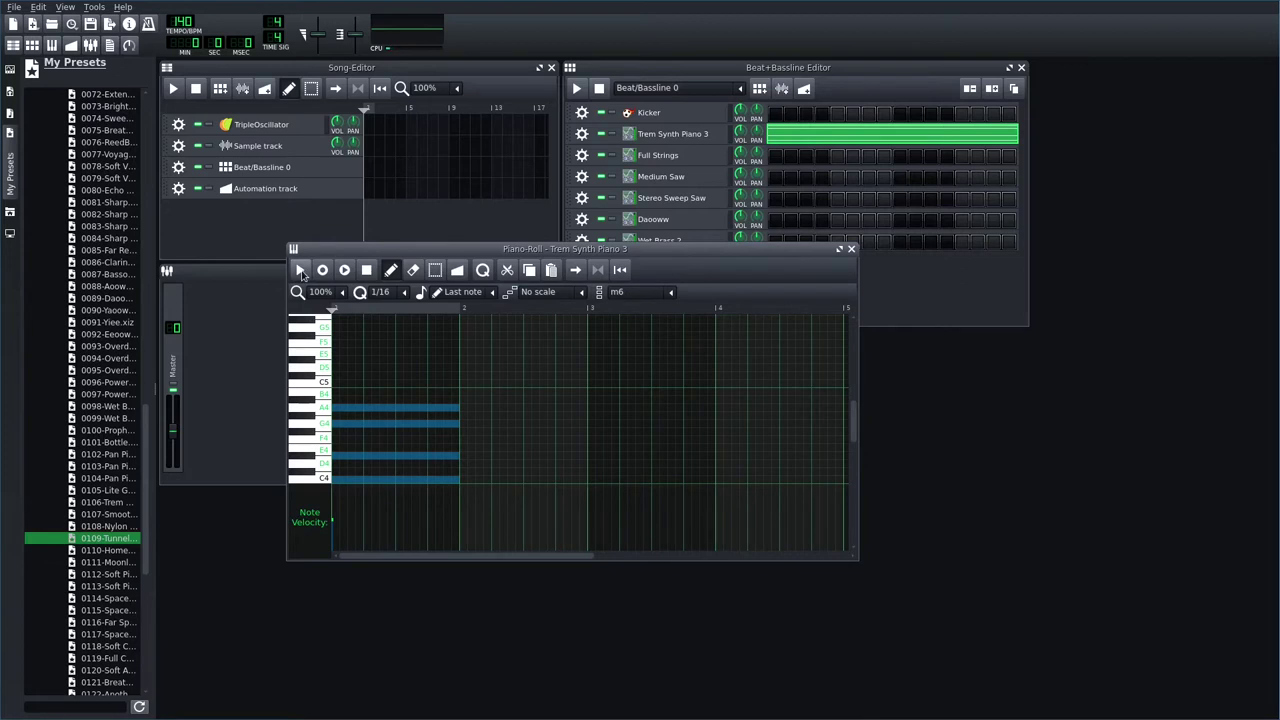
- Play the pattern, reset the chord type to No chord and delete the stray note
click(300, 270)
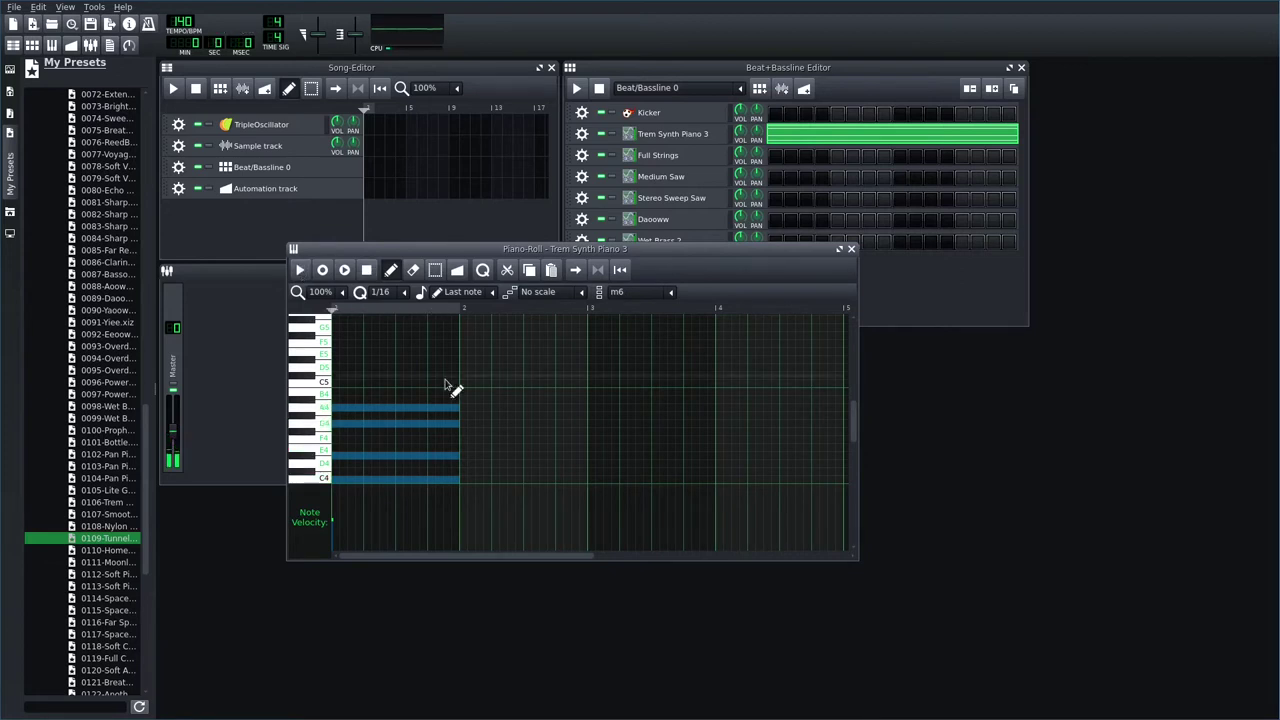
click(670, 292)
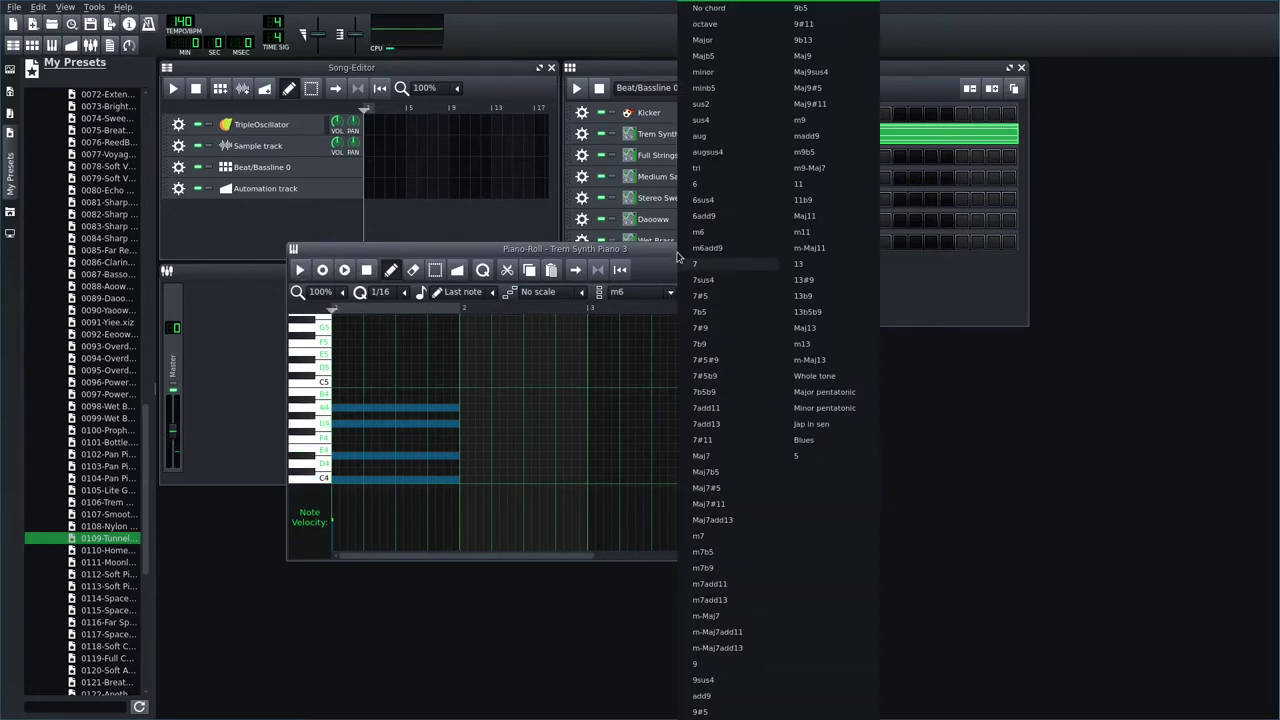
click(709, 9)
click(566, 410)
right_click(566, 410)
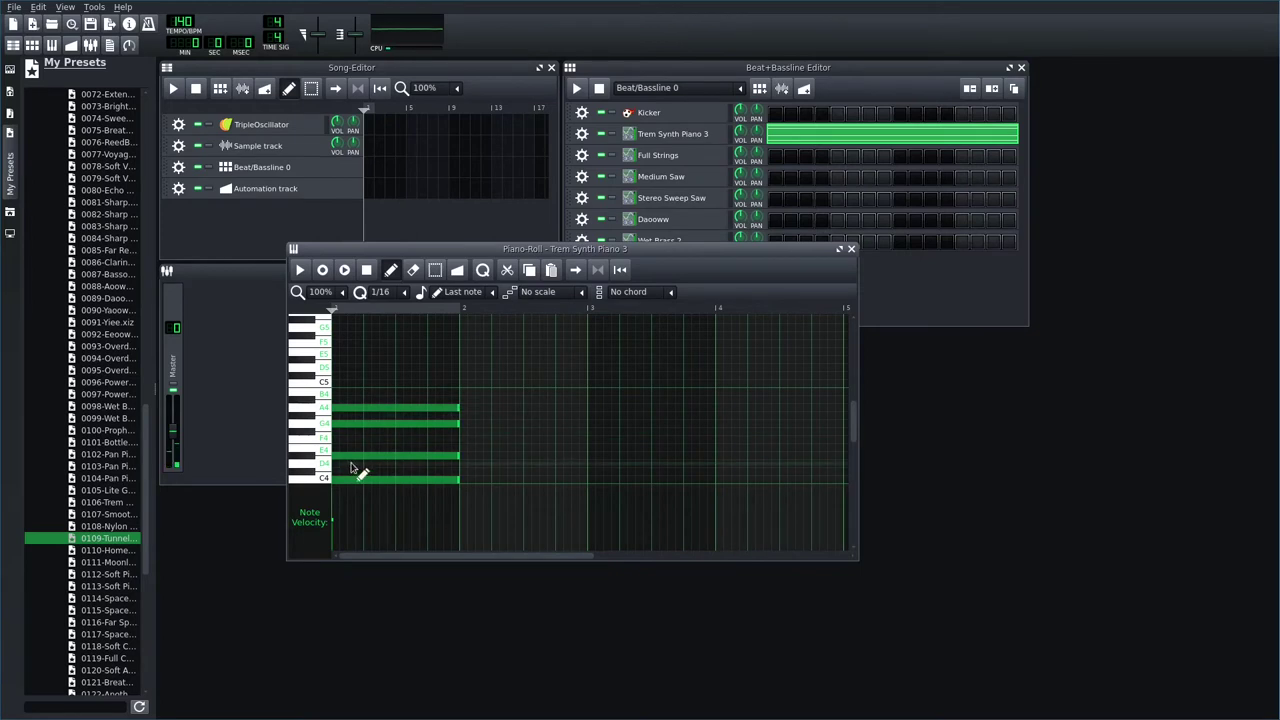
- Move D#4, G4 and A4 to start on bars 2, 3 and 4, then select all four notes
drag(366, 457, 500, 466)
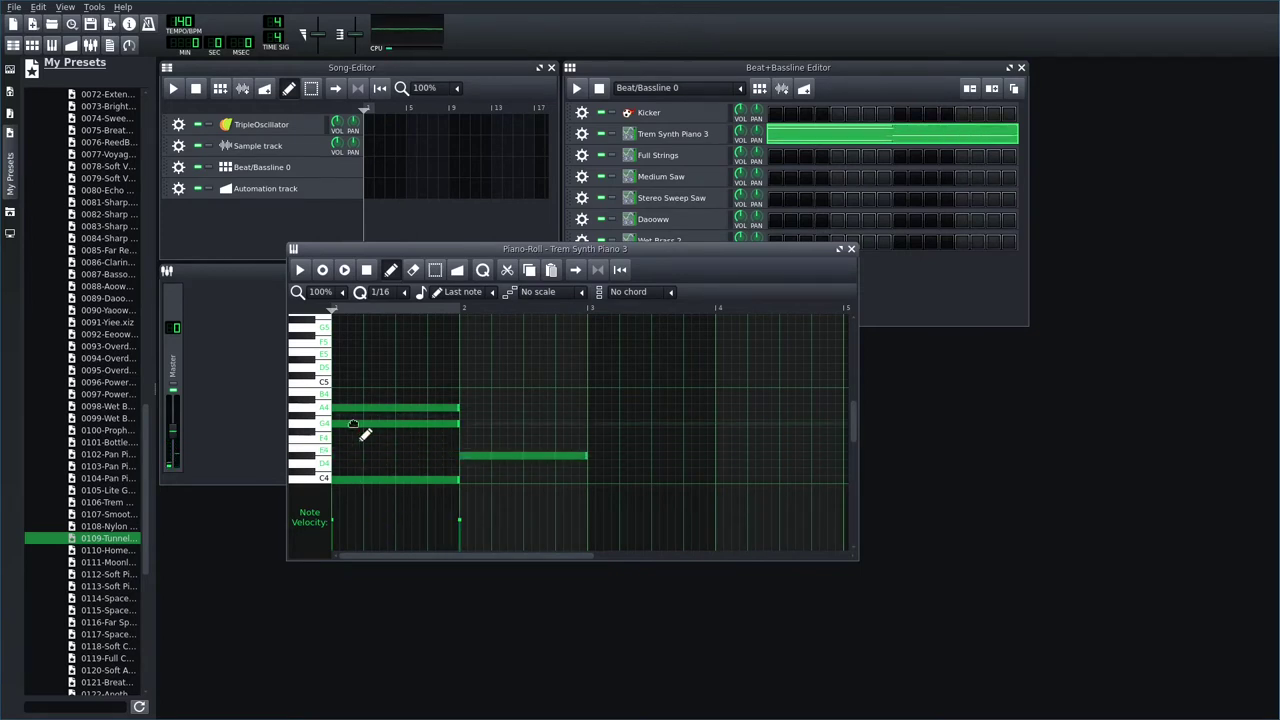
drag(353, 424, 620, 429)
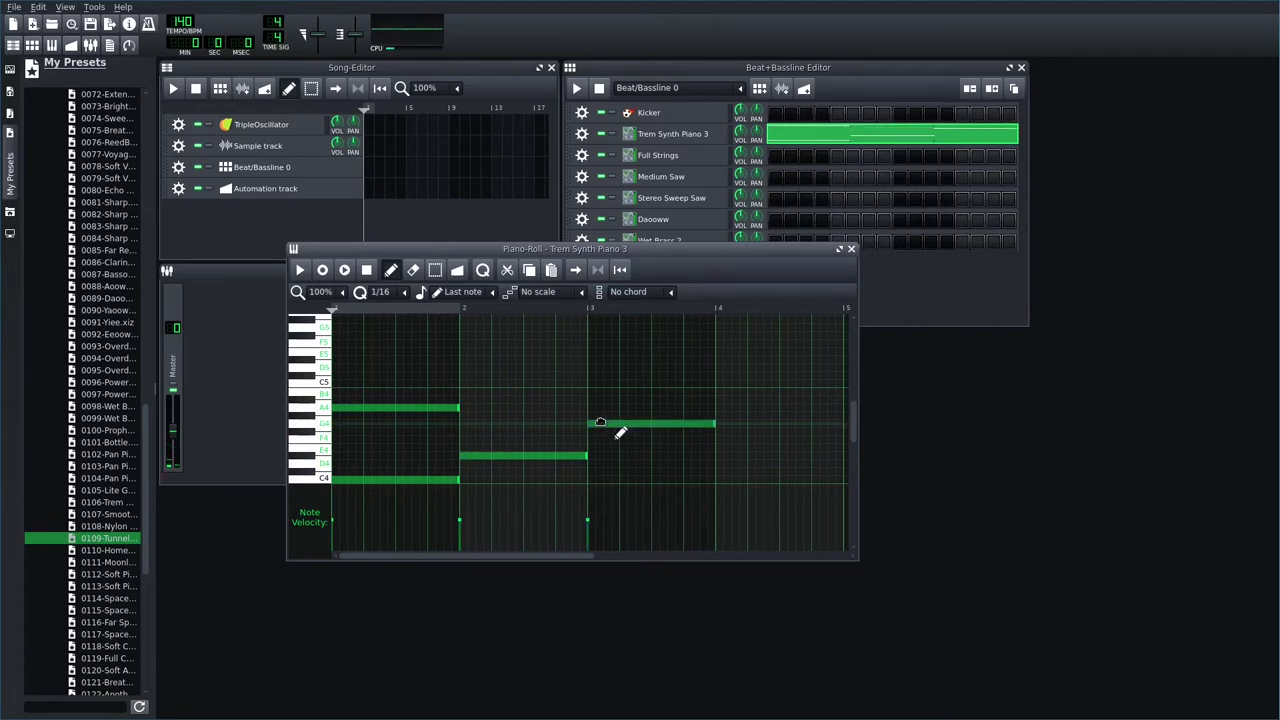
drag(368, 420, 751, 423)
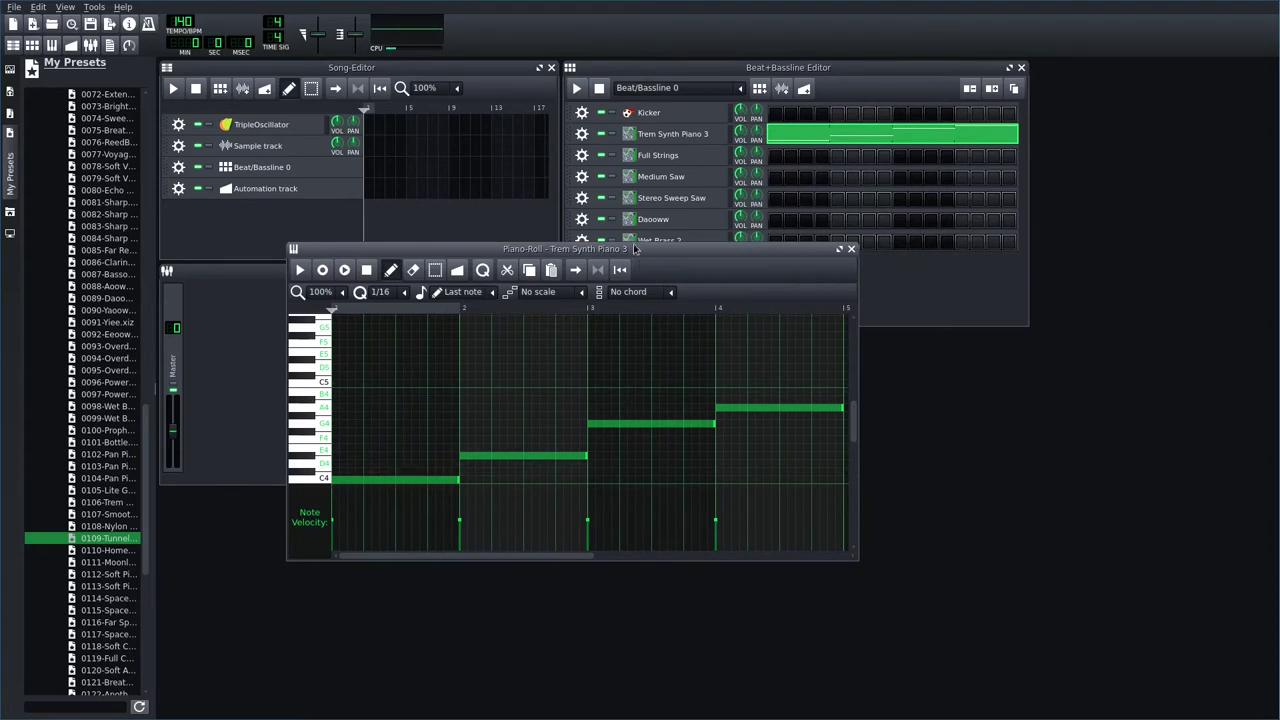
drag(636, 254, 668, 377)
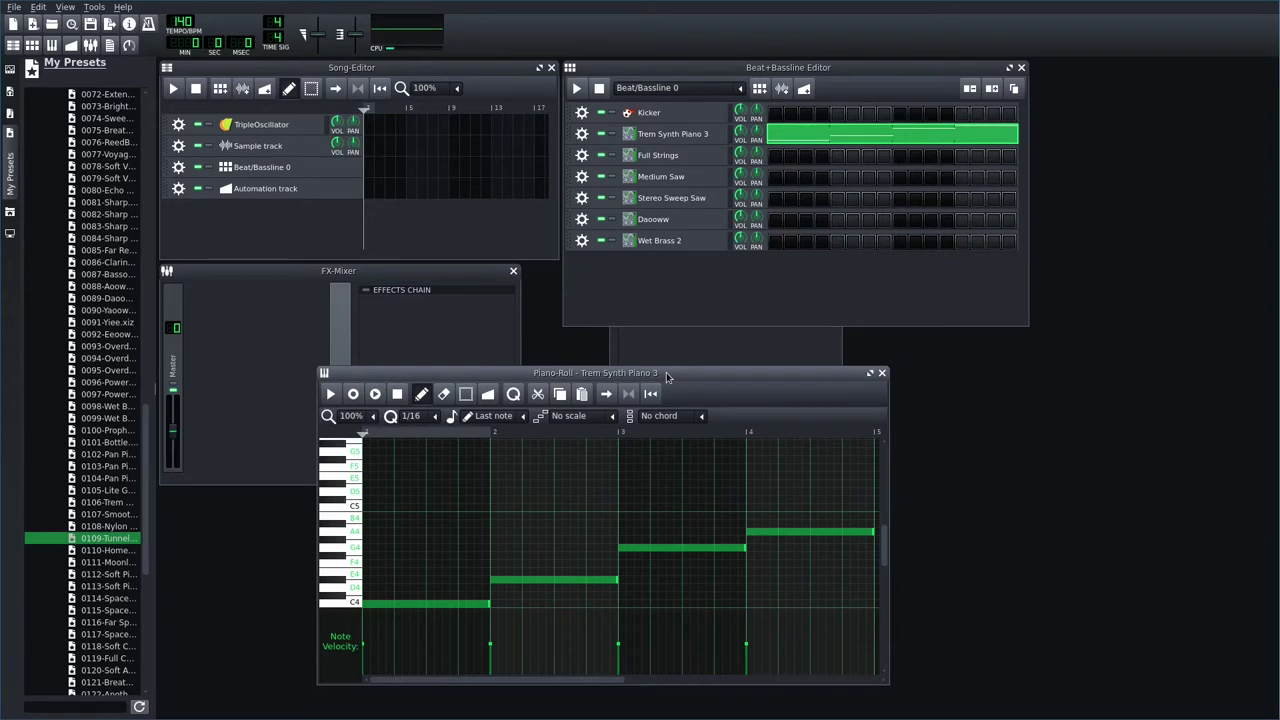
key(ctrl+a)
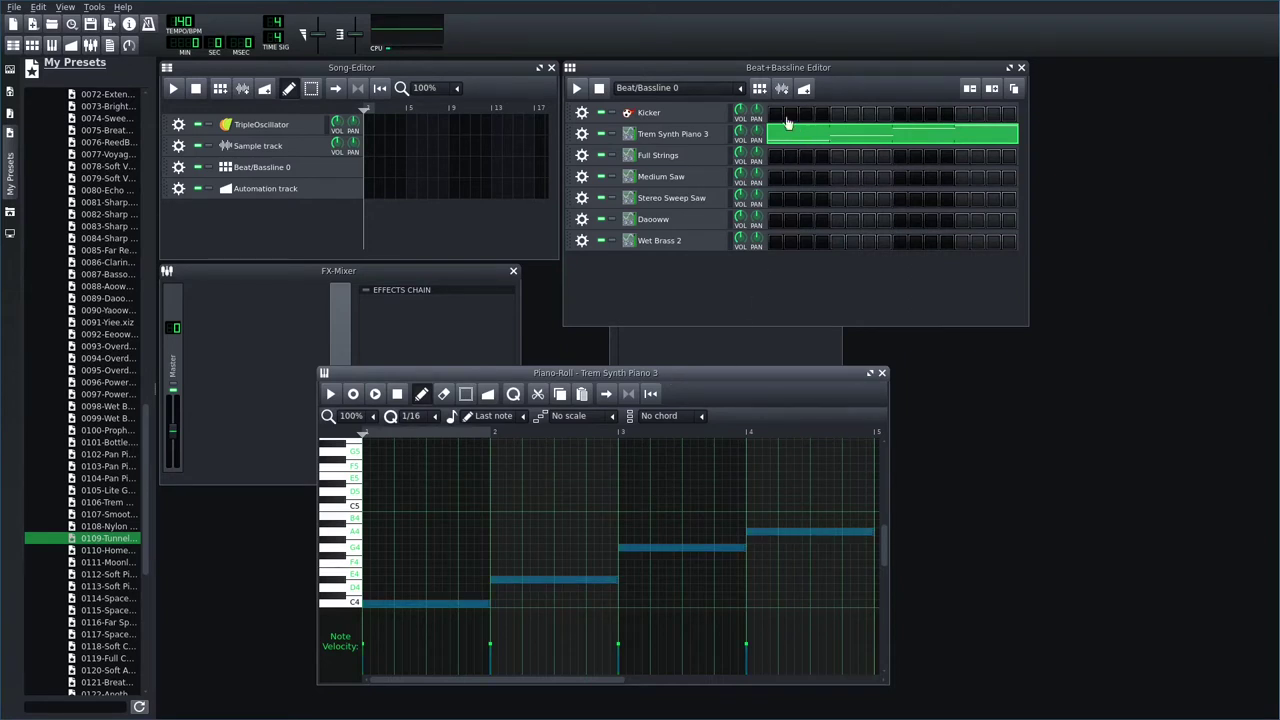
- Add Beat/Bassline 1 and paste the arpeggio into the Full Strings piano roll
click(760, 90)
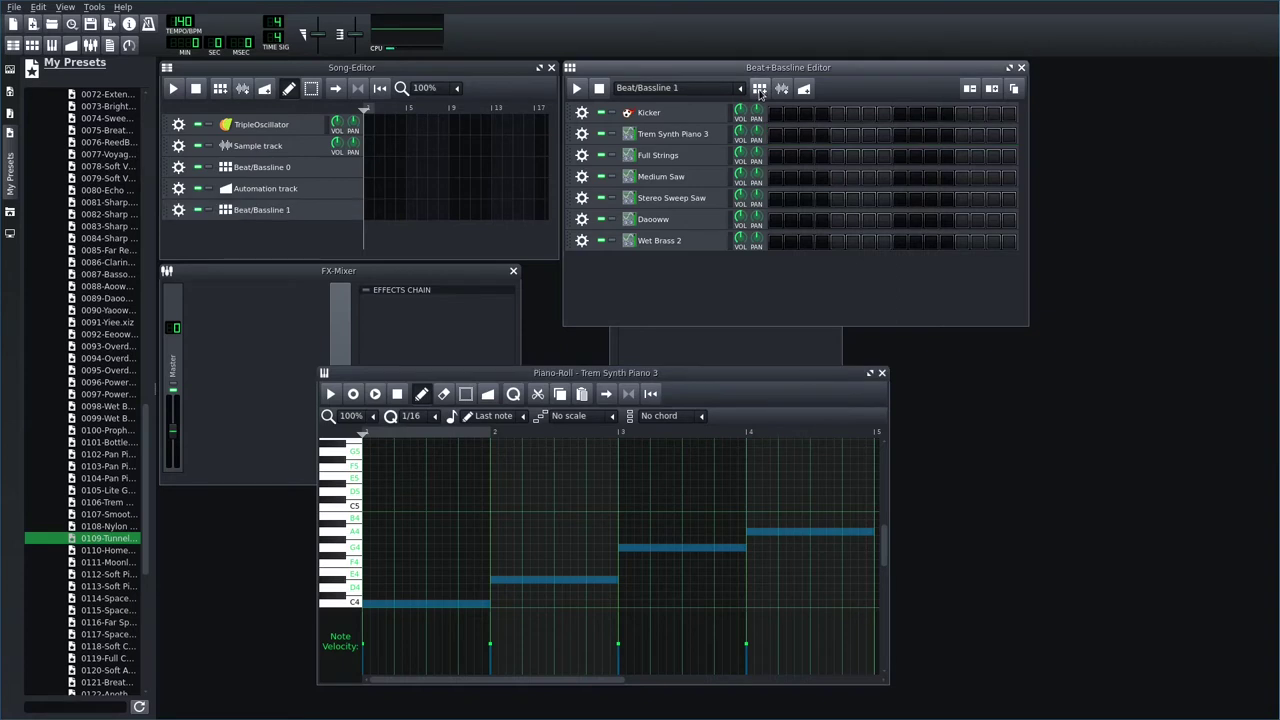
right_click(808, 165)
click(857, 178)
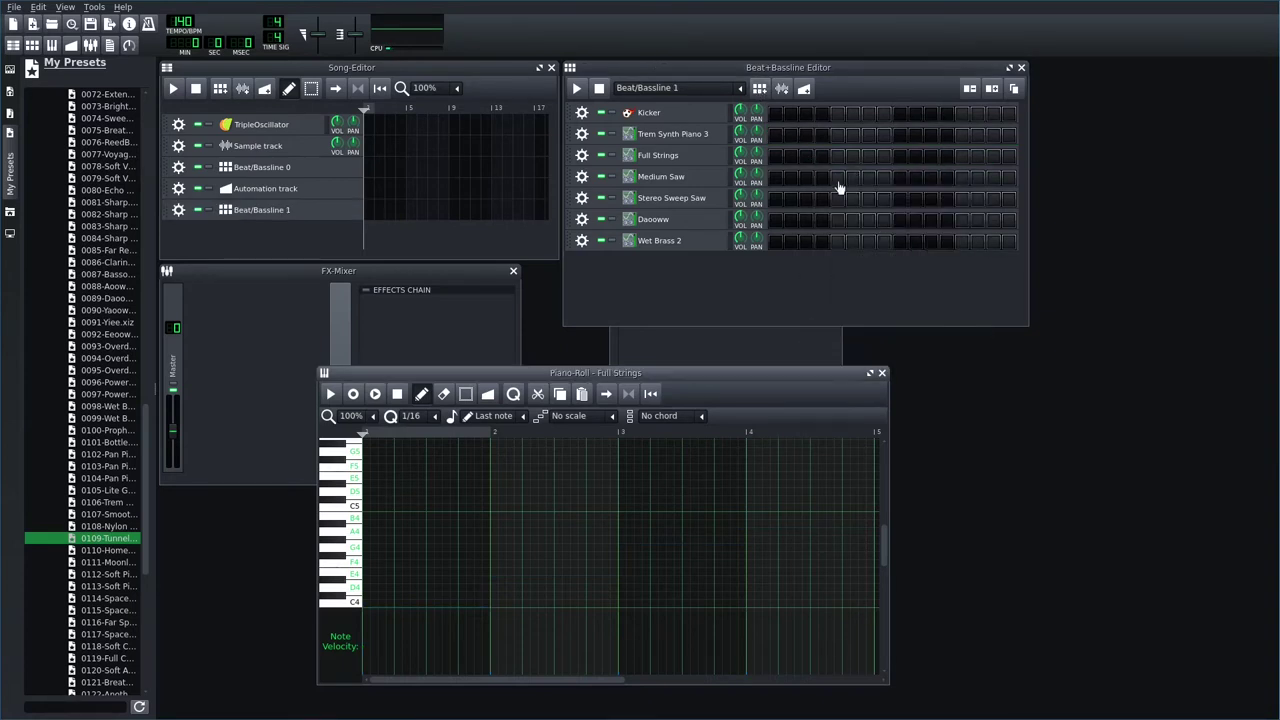
key(ctrl+v)
- Copy the Full Strings notes an octave lower and the first two an octave higher
scroll(410, 532, down, 2)
scroll(405, 532, down, 2)
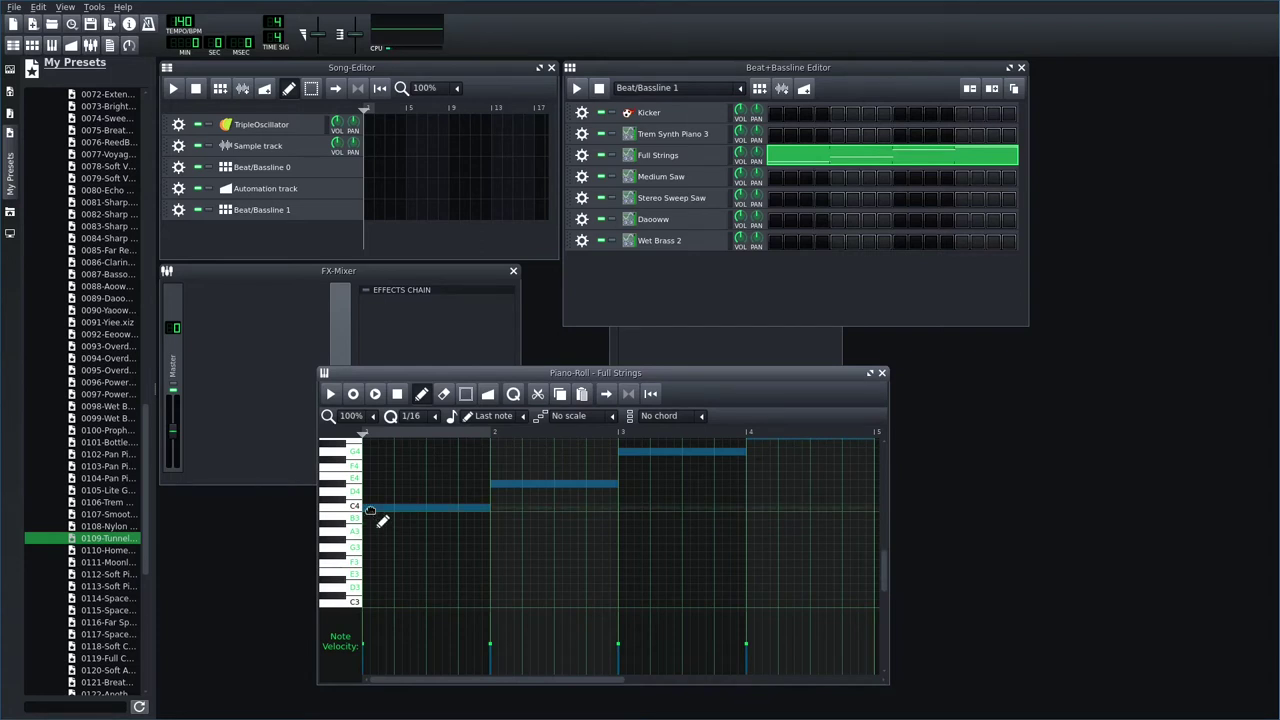
drag(370, 510, 383, 600)
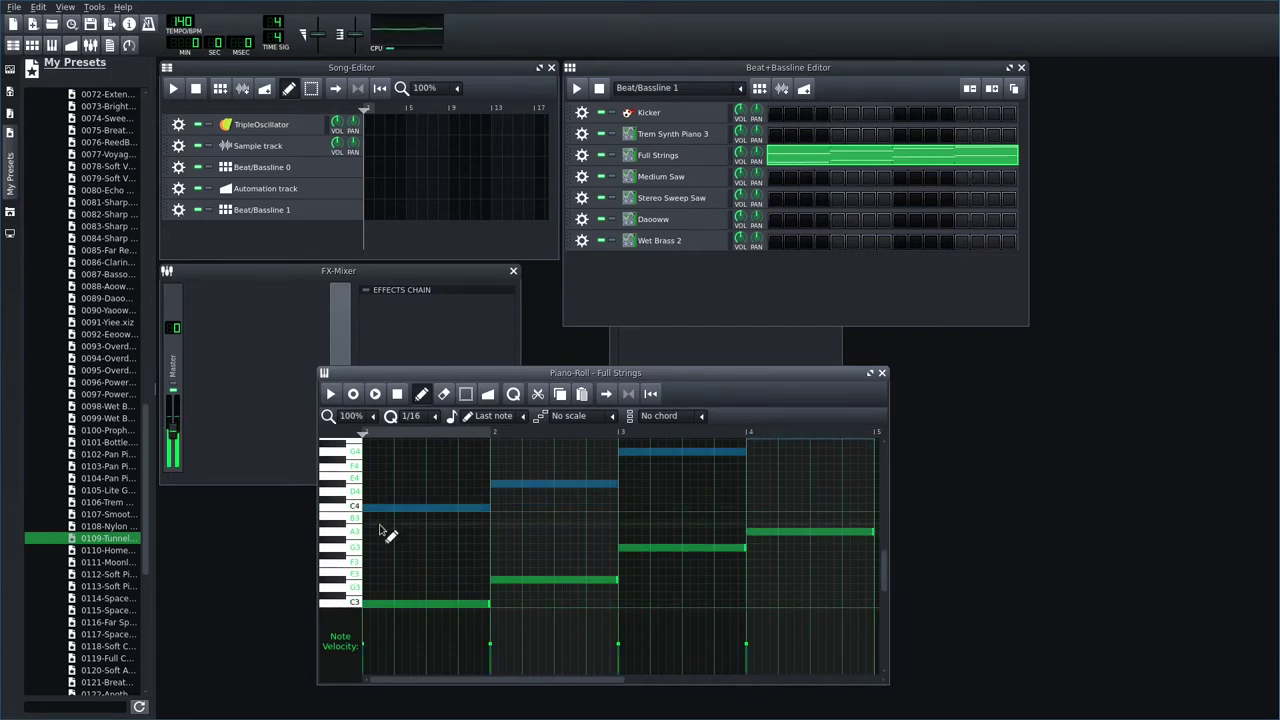
scroll(386, 534, up, 2)
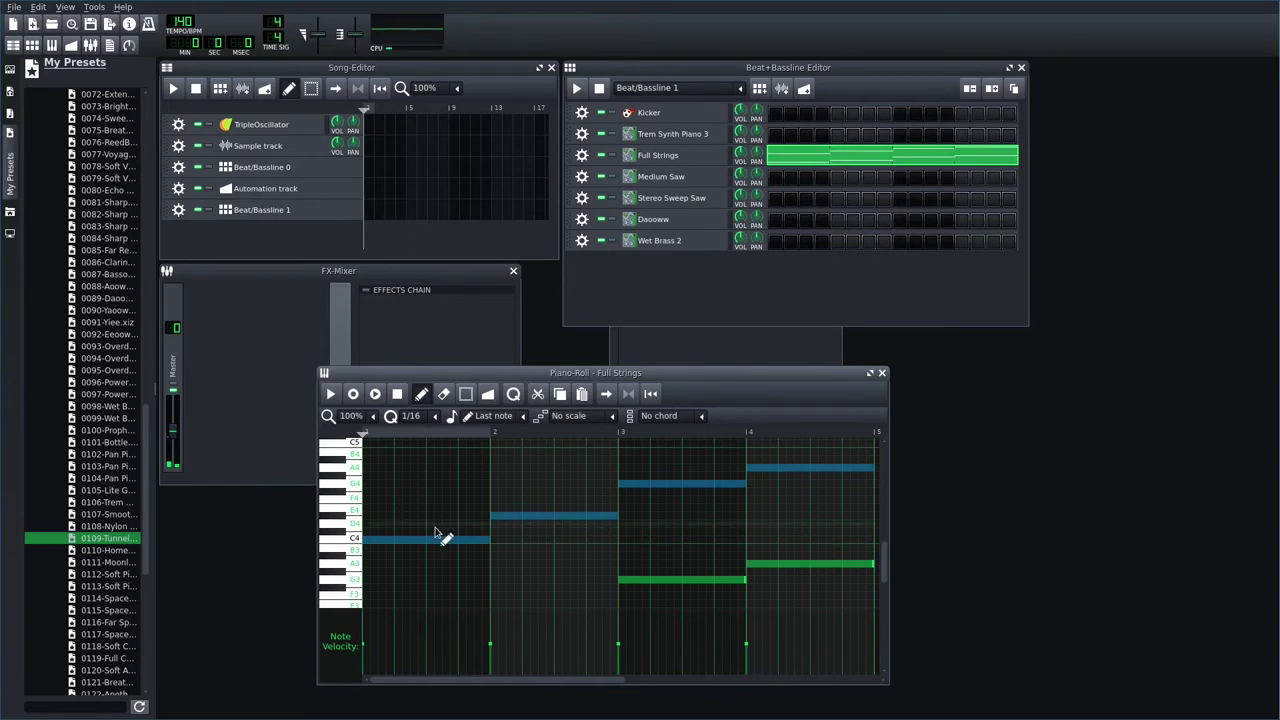
scroll(410, 552, down, 4)
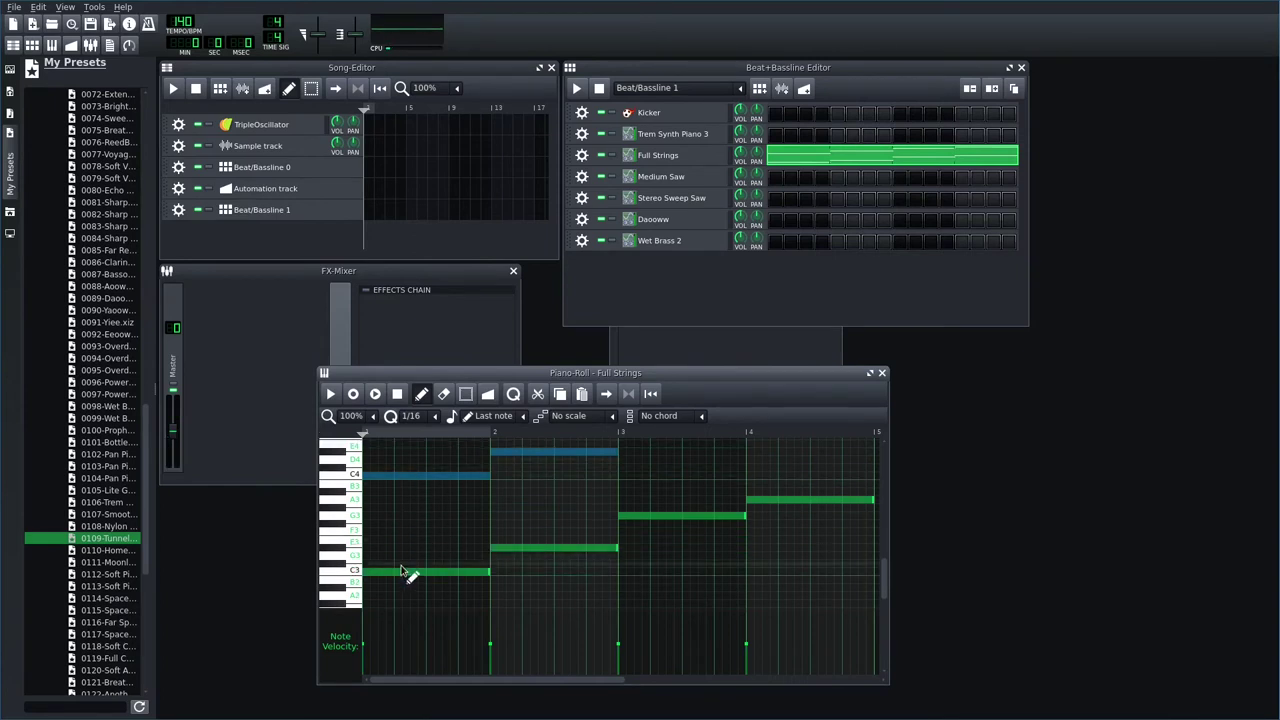
scroll(400, 571, up, 6)
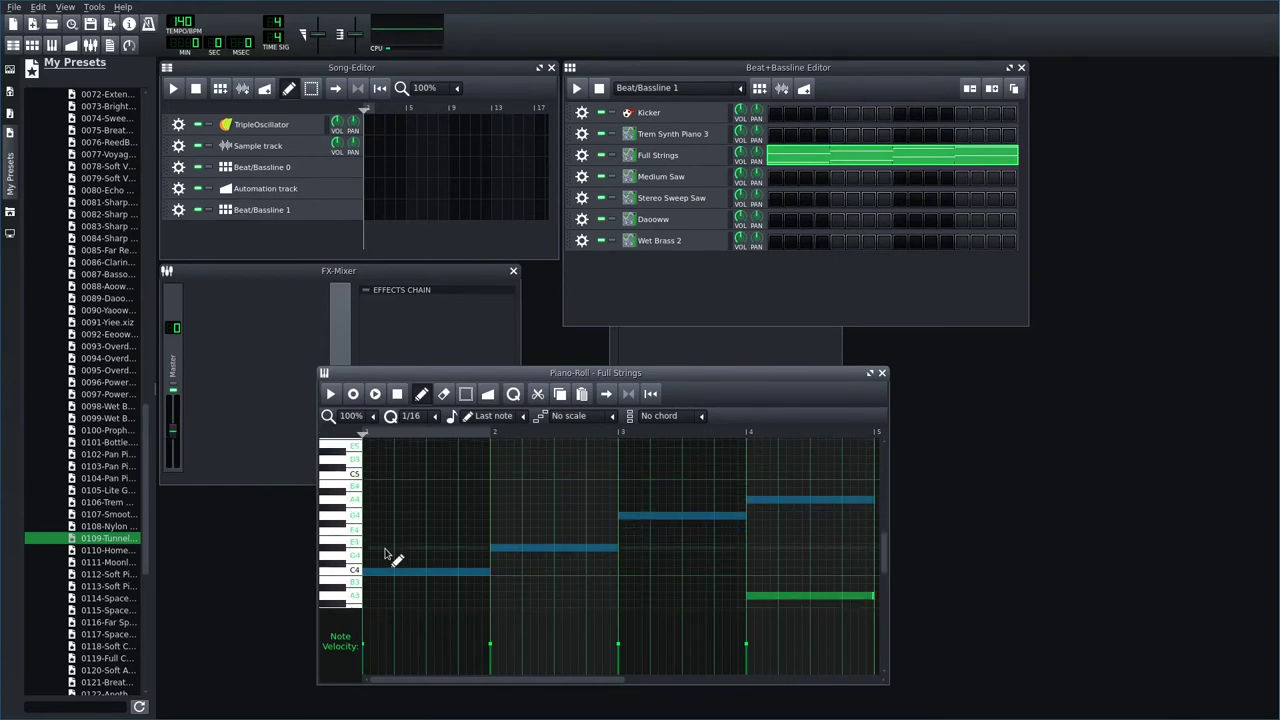
scroll(386, 560, down, 6)
scroll(395, 490, up, 6)
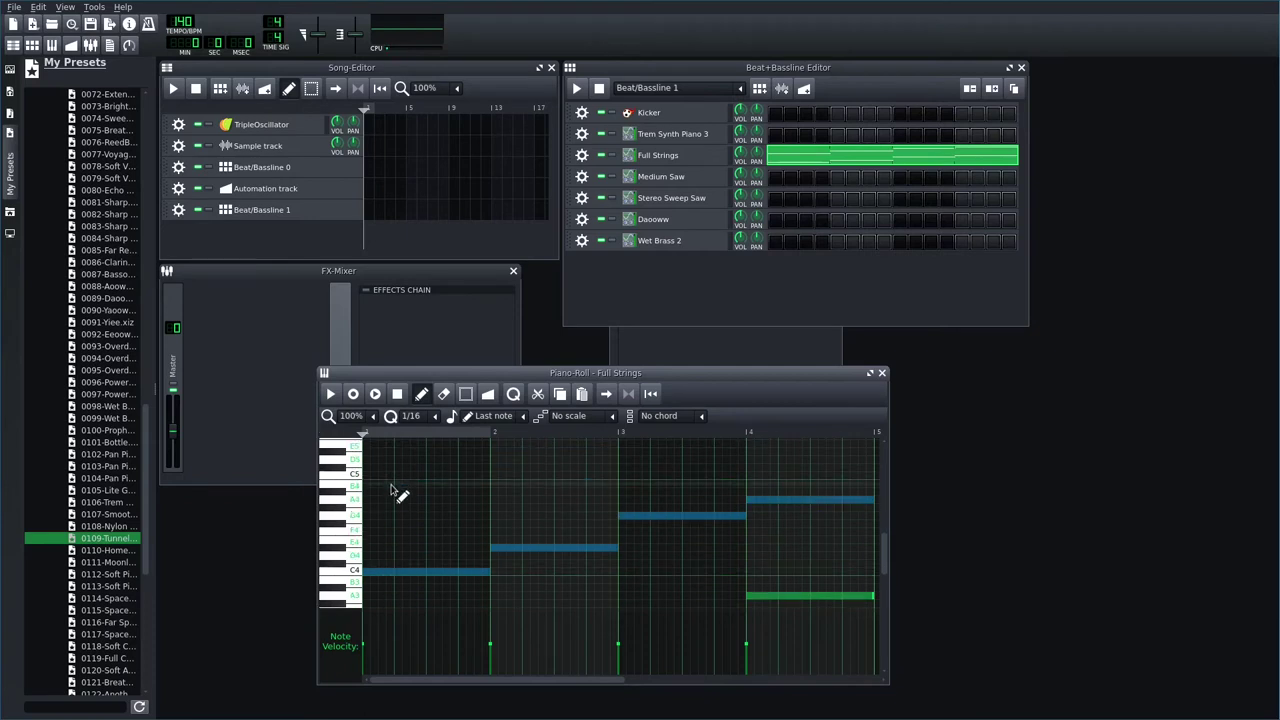
drag(400, 578, 400, 490)
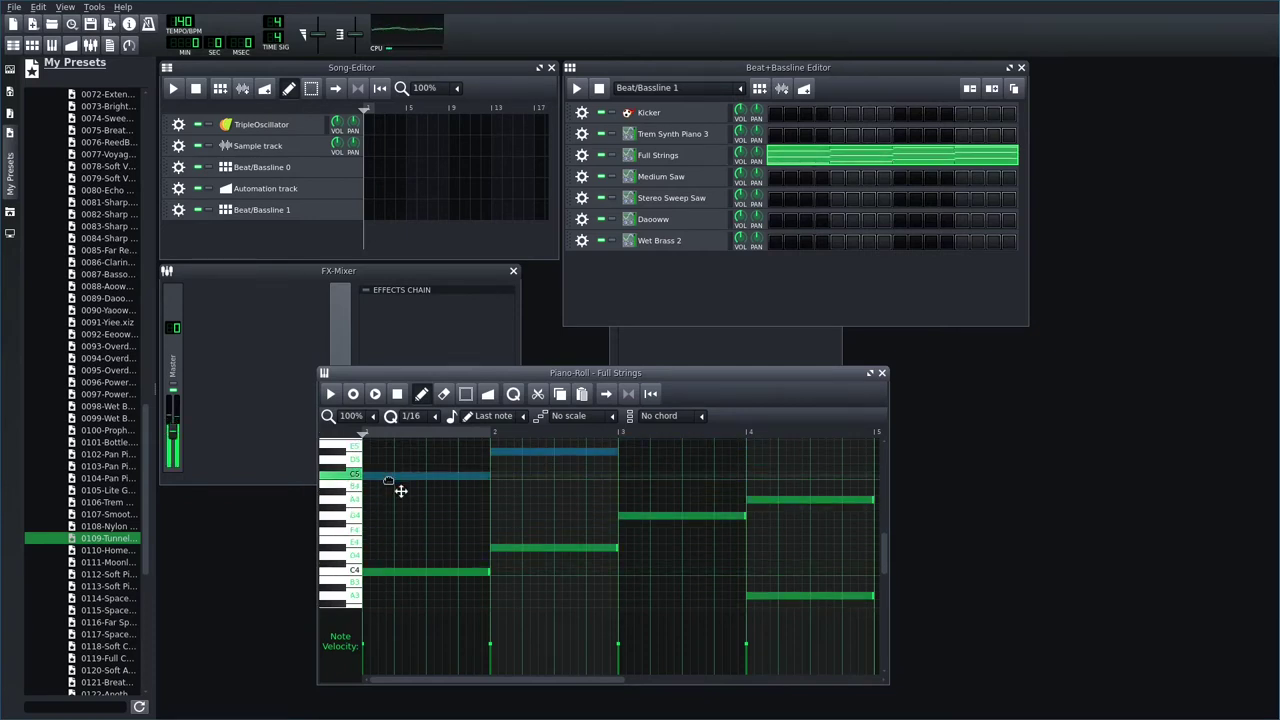
click(760, 89)
- Paste the arpeggio into Medium Saw's piano roll and shorten the notes to quarters
right_click(818, 178)
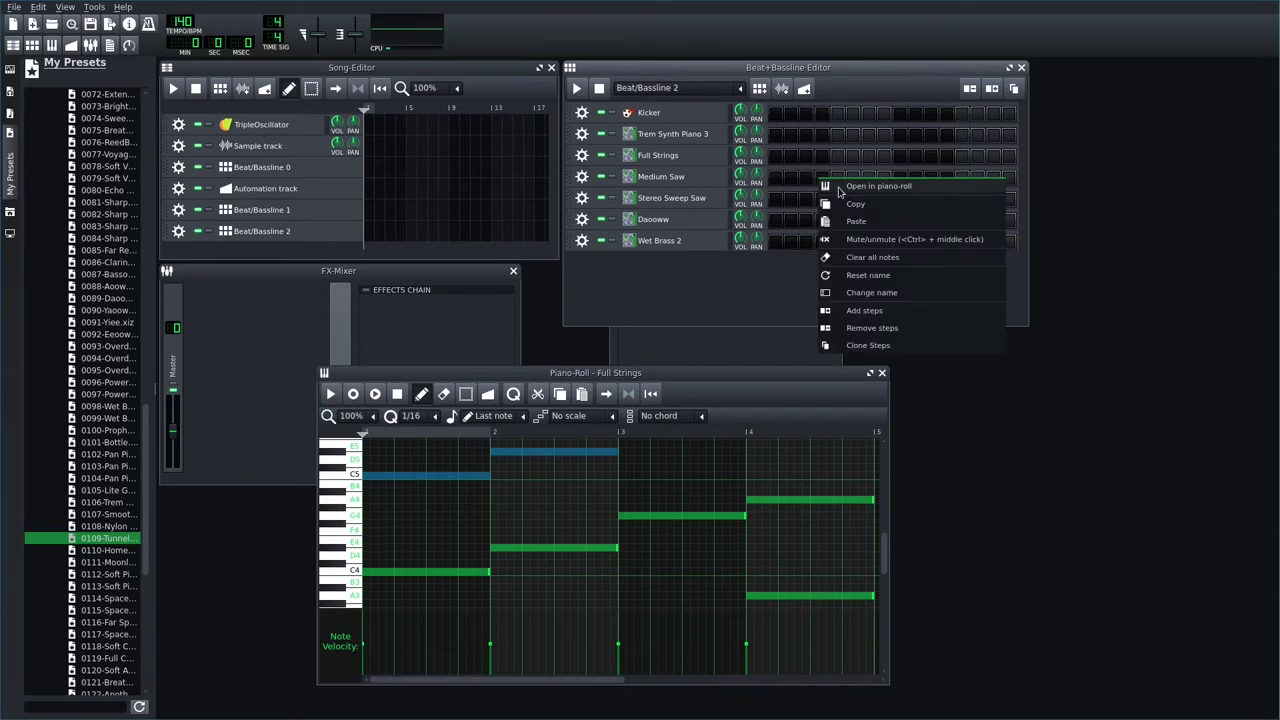
click(880, 186)
key(ctrl+v)
scroll(449, 537, down, 3)
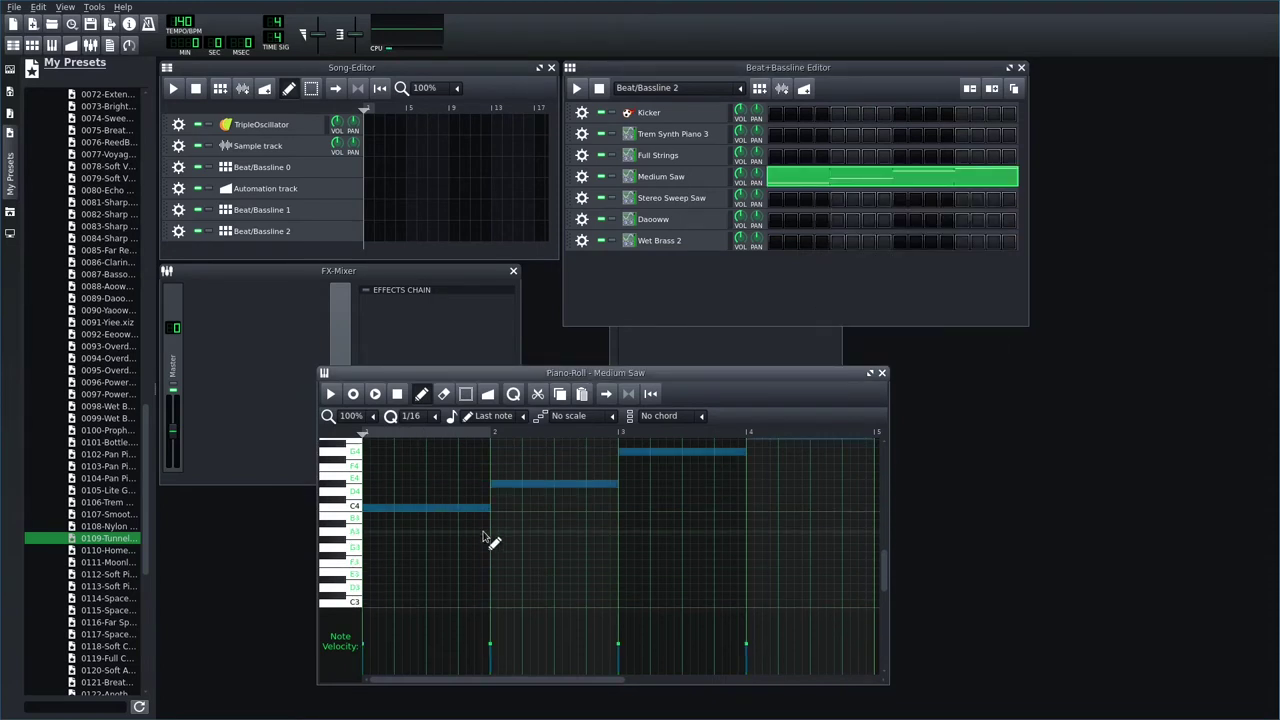
drag(490, 508, 393, 508)
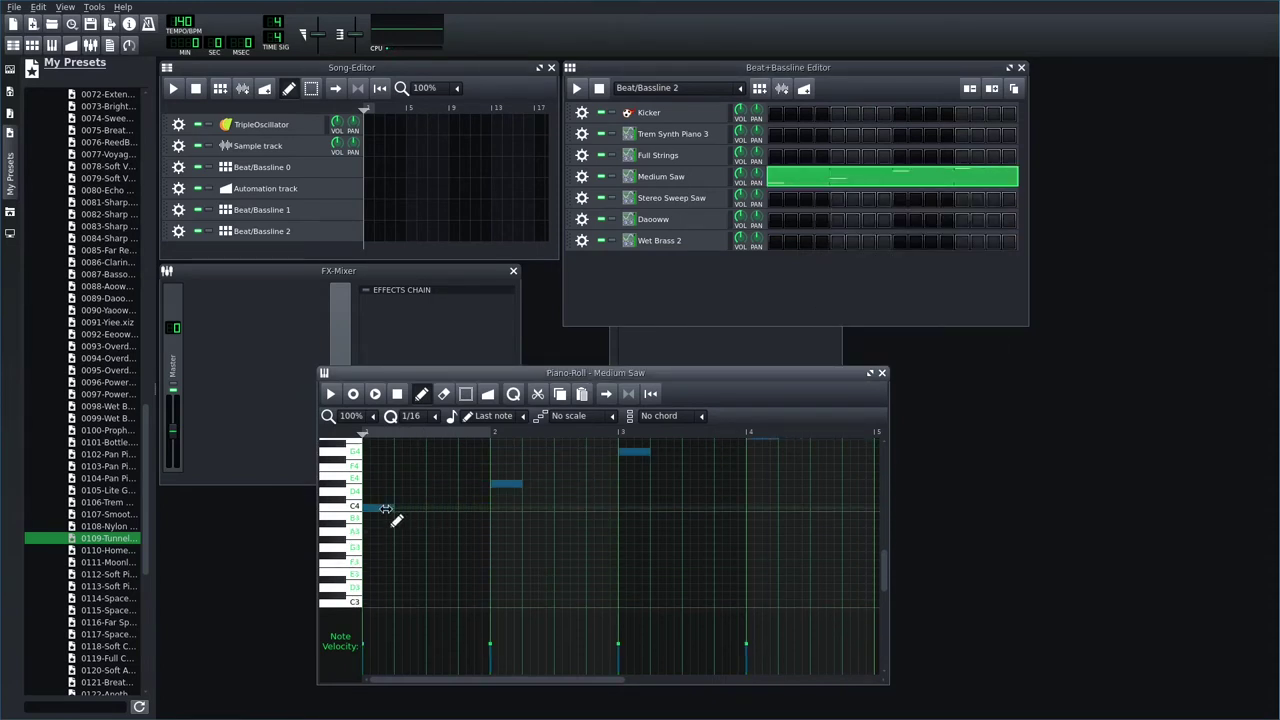
click(478, 514)
- Pack the D#4, G4 and A4 notes right after C4 so all four fit in bar one
drag(503, 486, 410, 487)
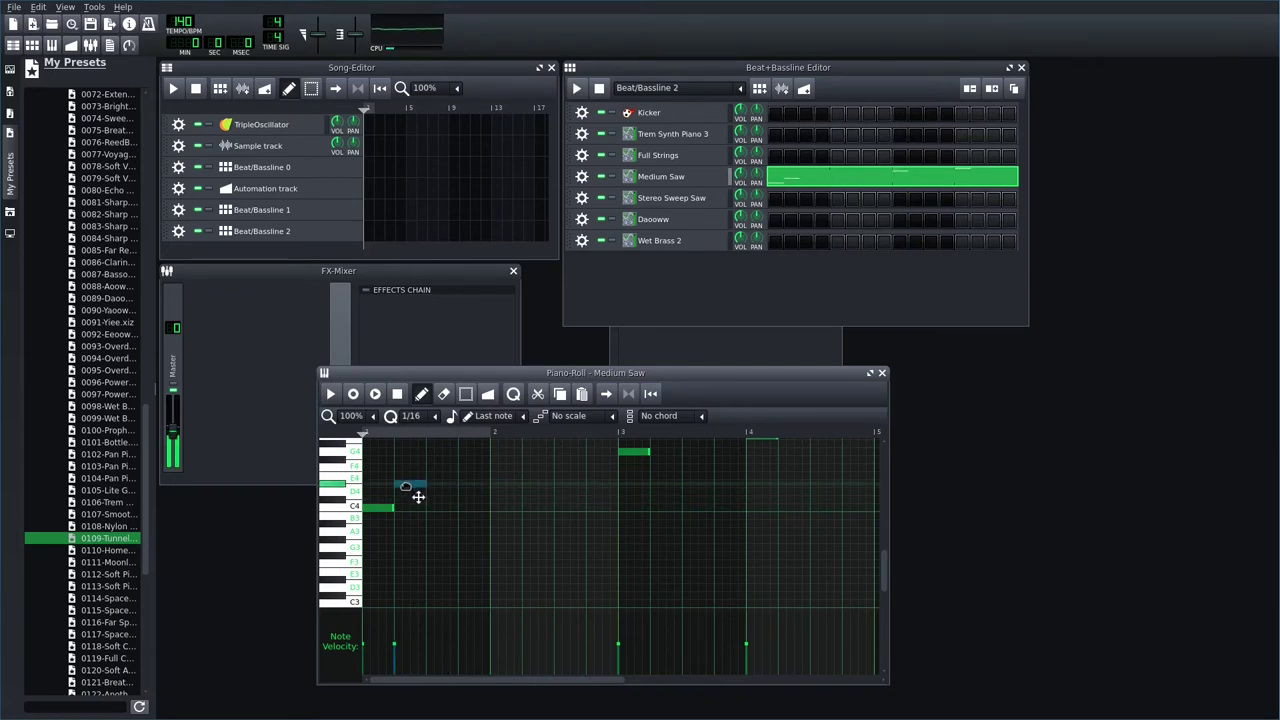
drag(638, 462, 444, 464)
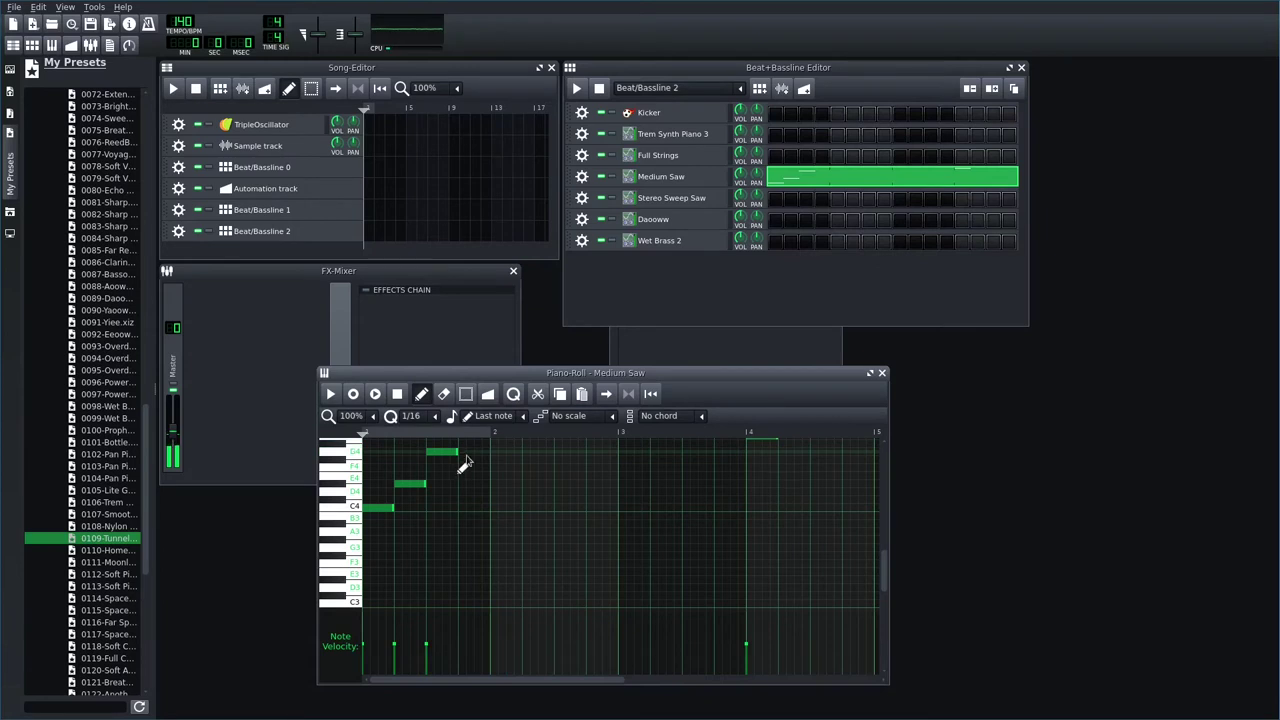
scroll(766, 480, up, 2)
mouse_move(767, 511)
mouse_down()
mouse_move(465, 512)
mouse_move(479, 510)
mouse_up()
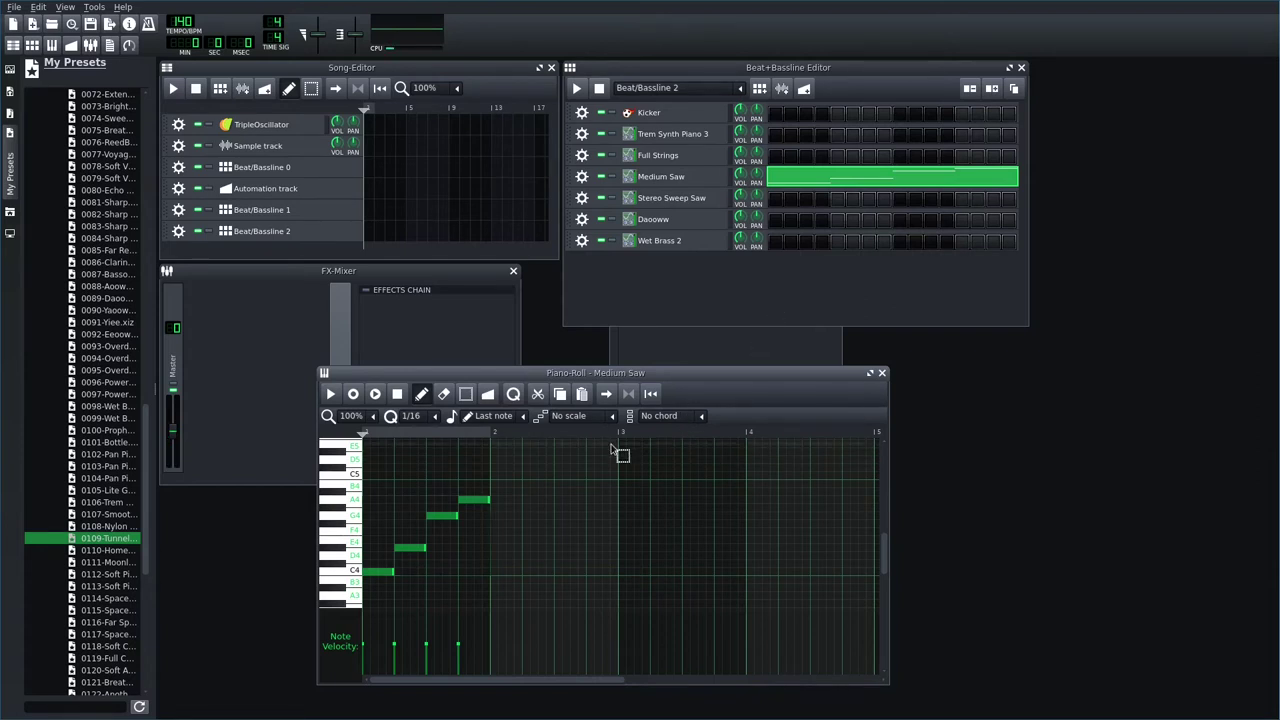
key(ctrl+a)
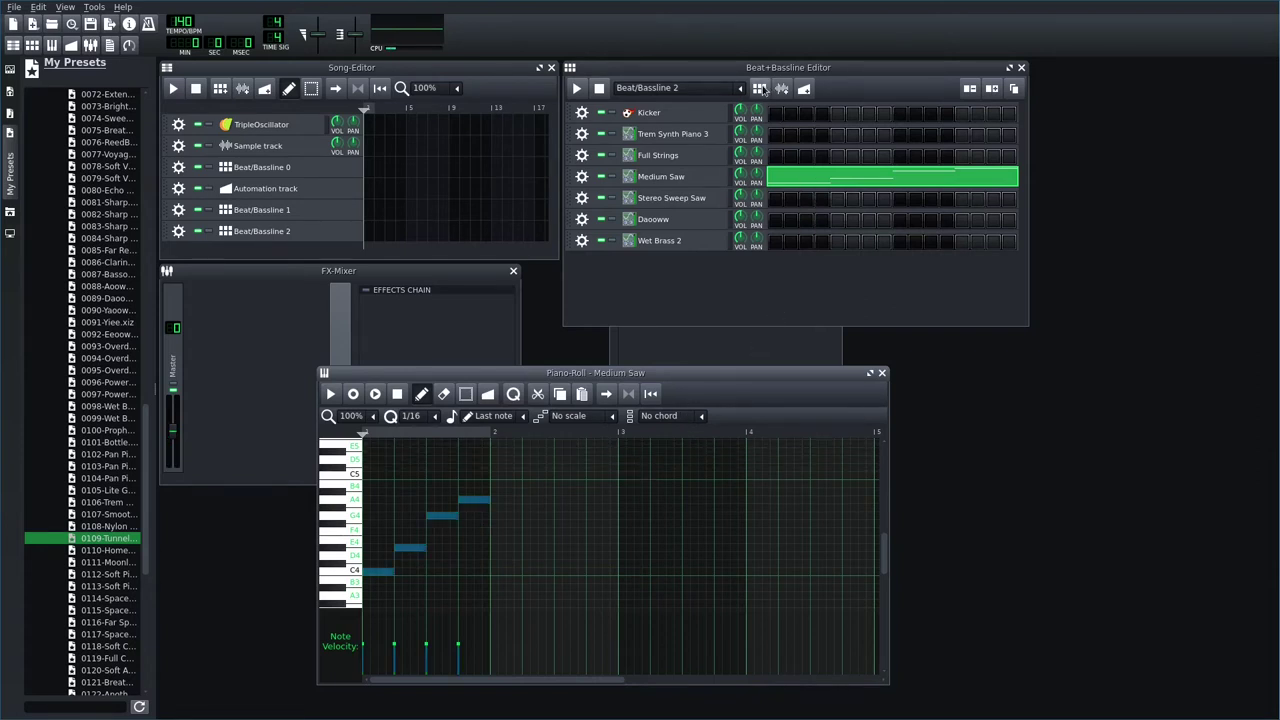
click(759, 88)
- Paste C4–D#4–G4–A4 into Stereo Sweep Saw and add G4, D#4, C4, D#4 after it
right_click(829, 206)
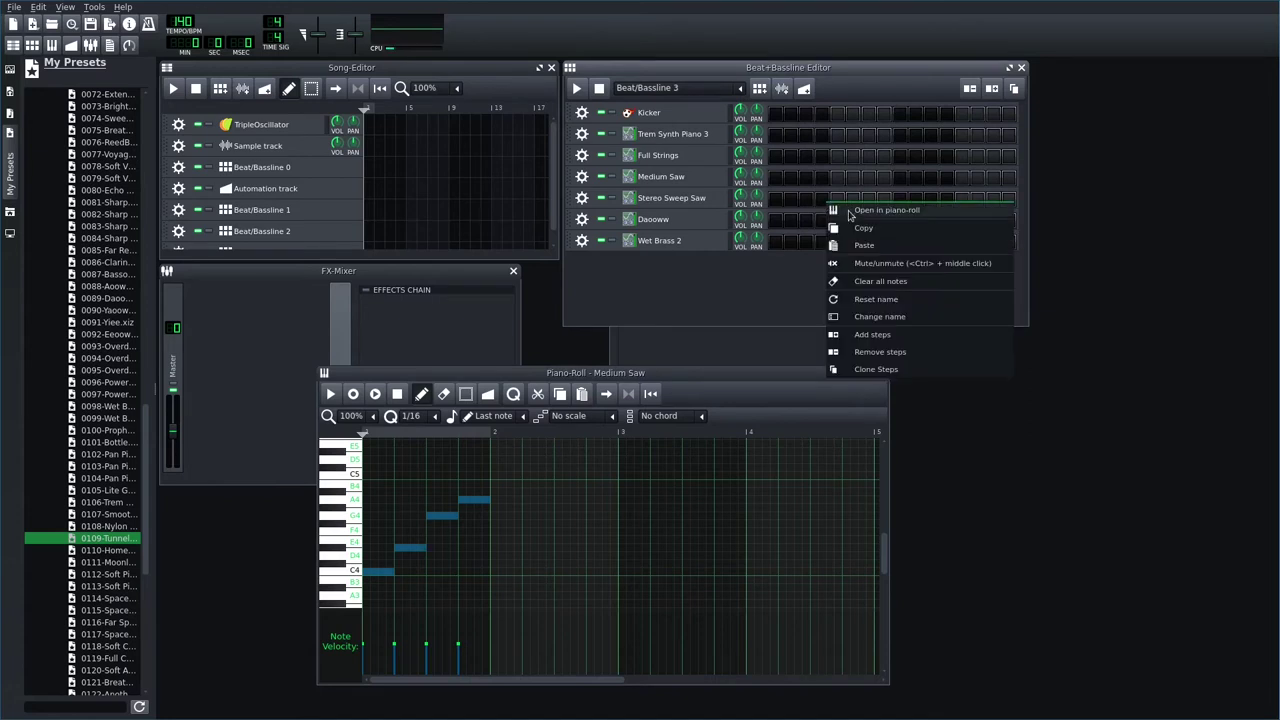
click(870, 210)
key(ctrl+v)
scroll(409, 563, down, 2)
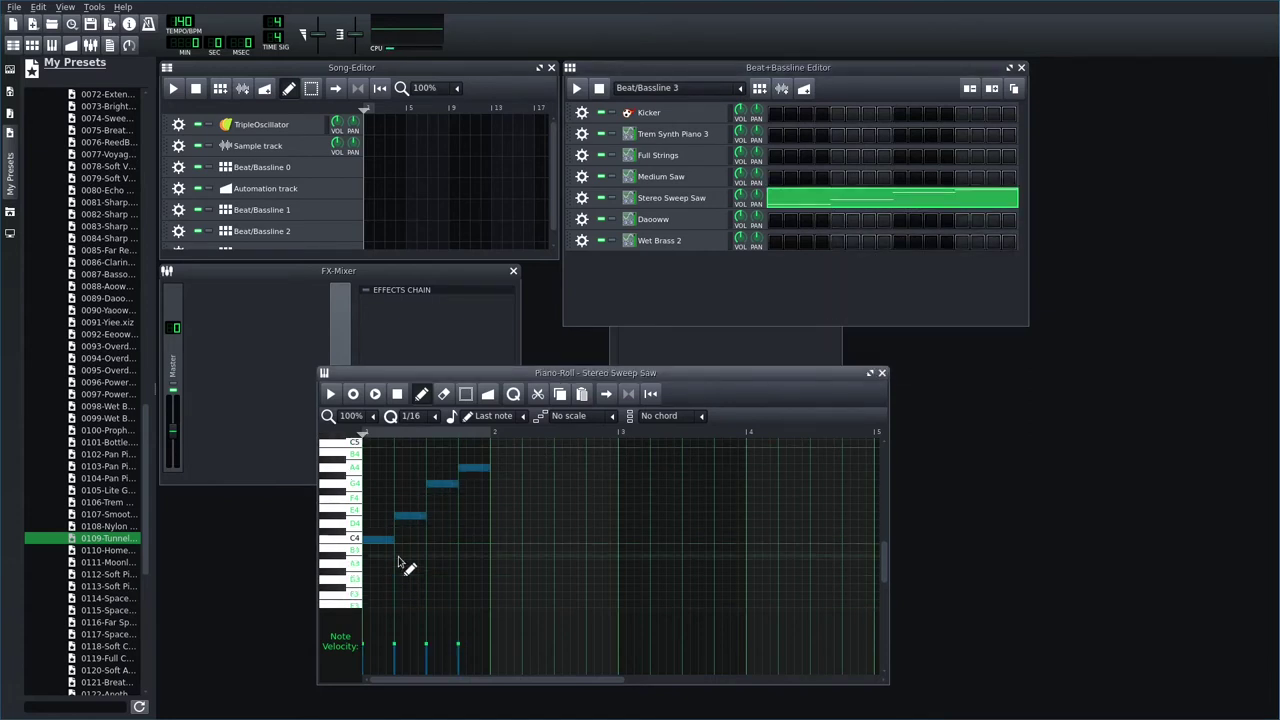
click(495, 485)
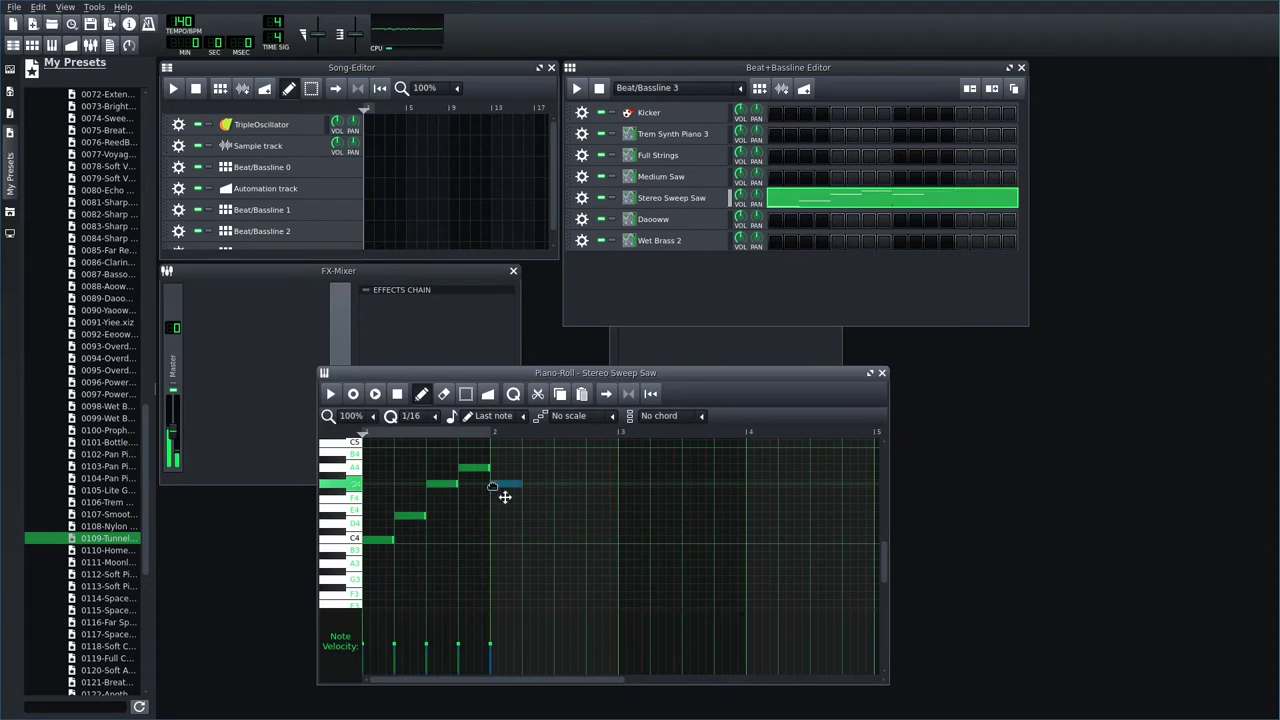
click(524, 517)
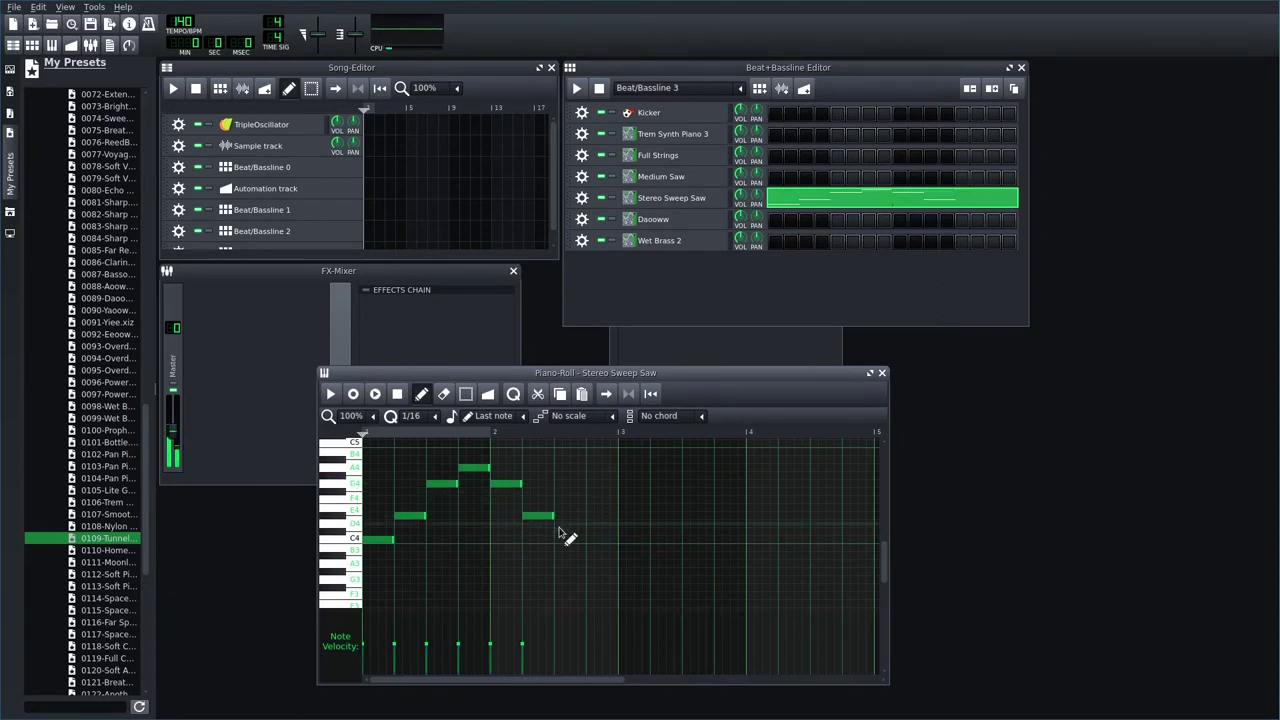
click(558, 541)
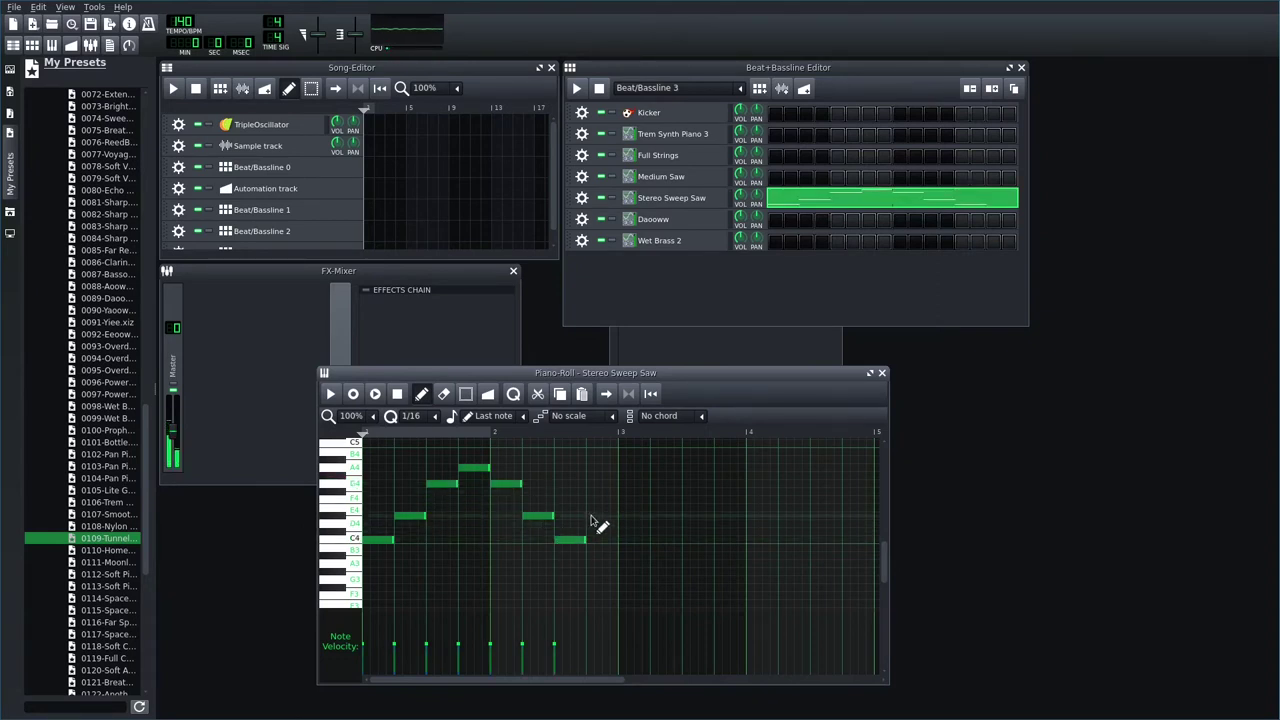
click(590, 517)
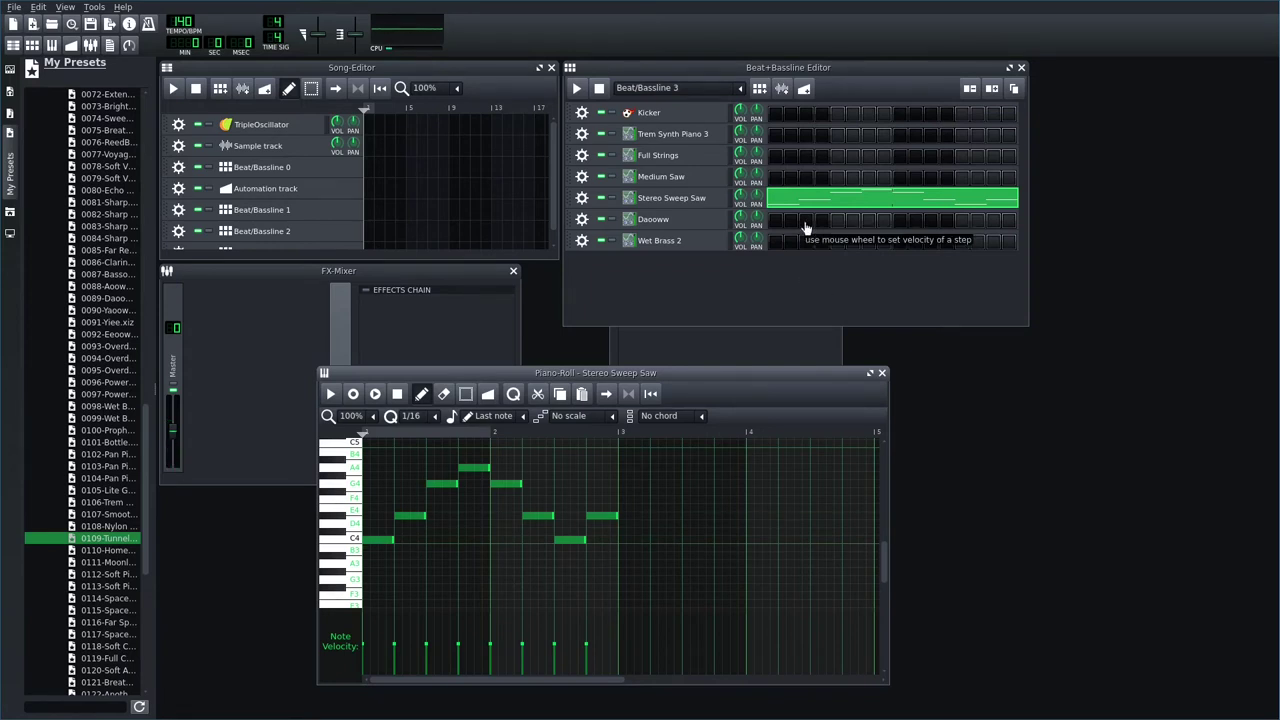
- Add Beat/Bassline 4, paste the arpeggio into Daooww and shorten the notes to eighths
click(759, 88)
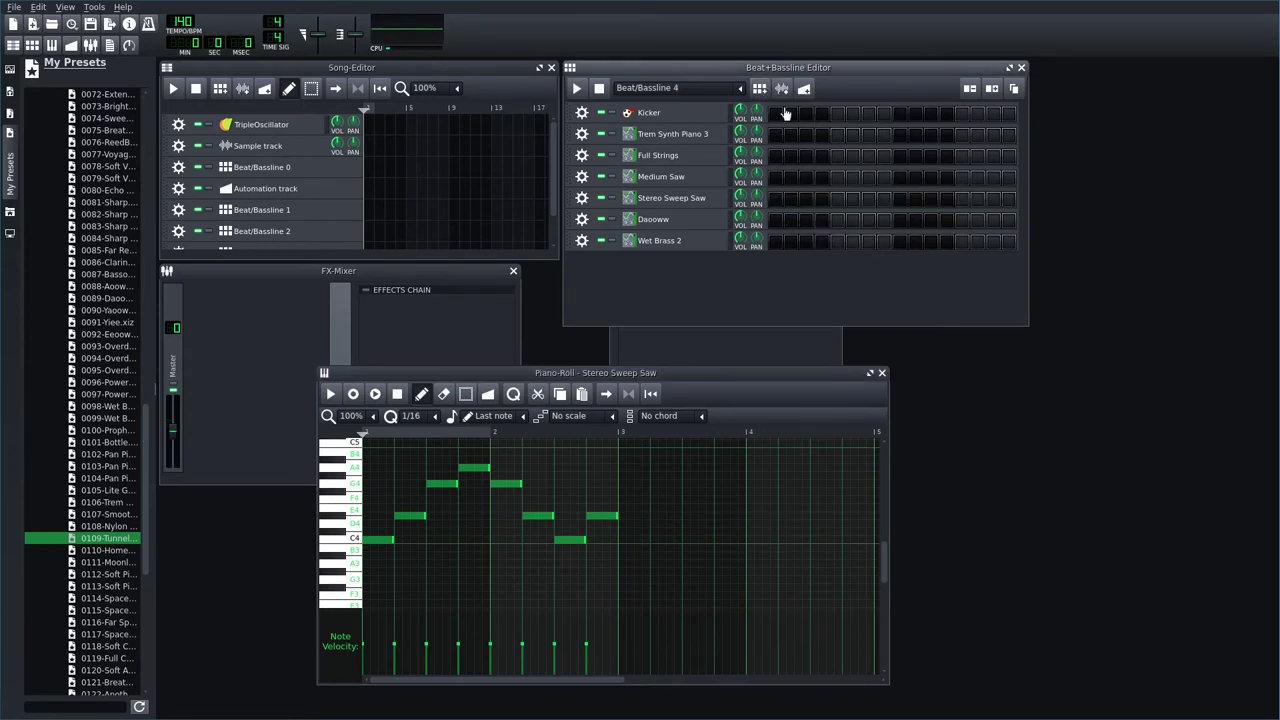
right_click(823, 224)
click(837, 228)
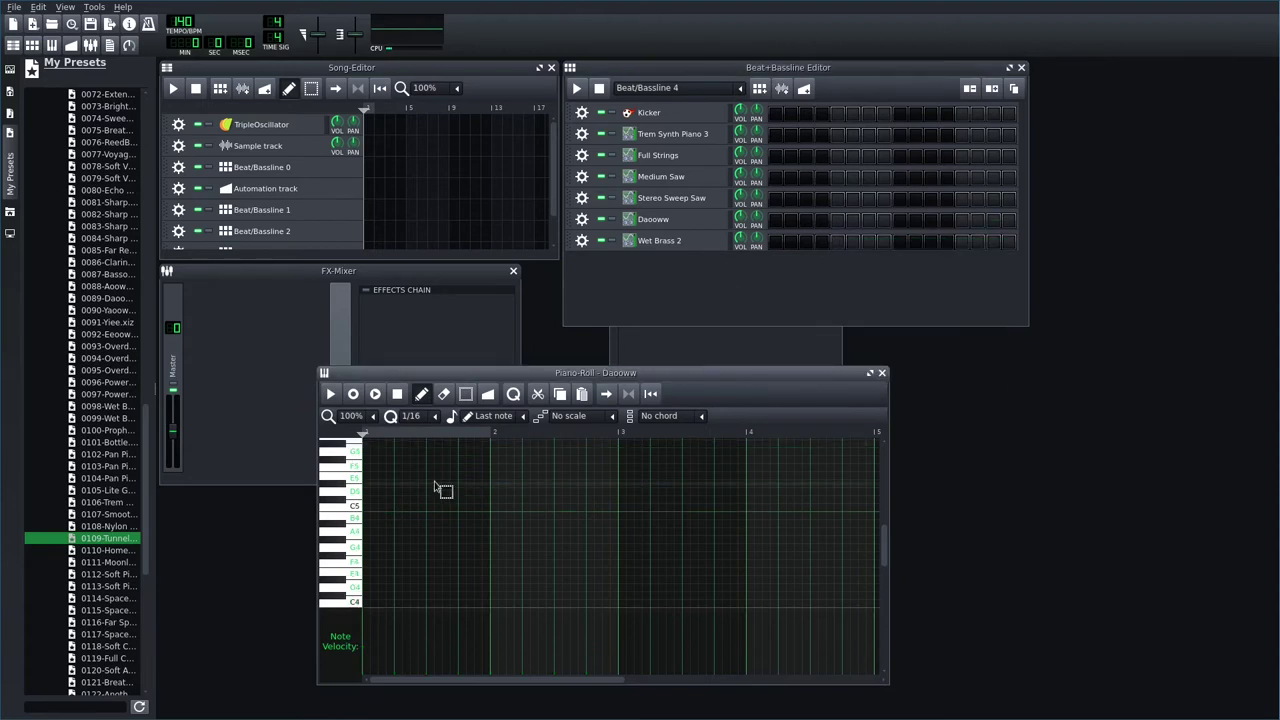
key(ctrl+v)
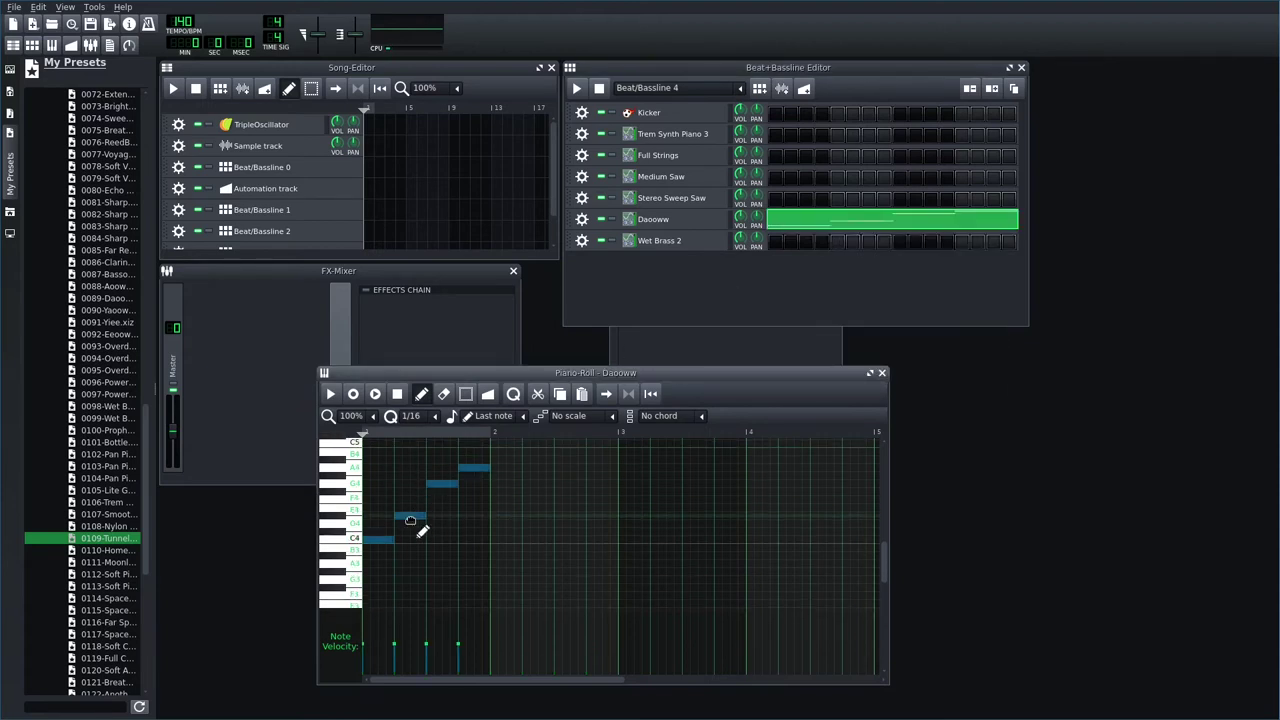
drag(420, 518, 410, 520)
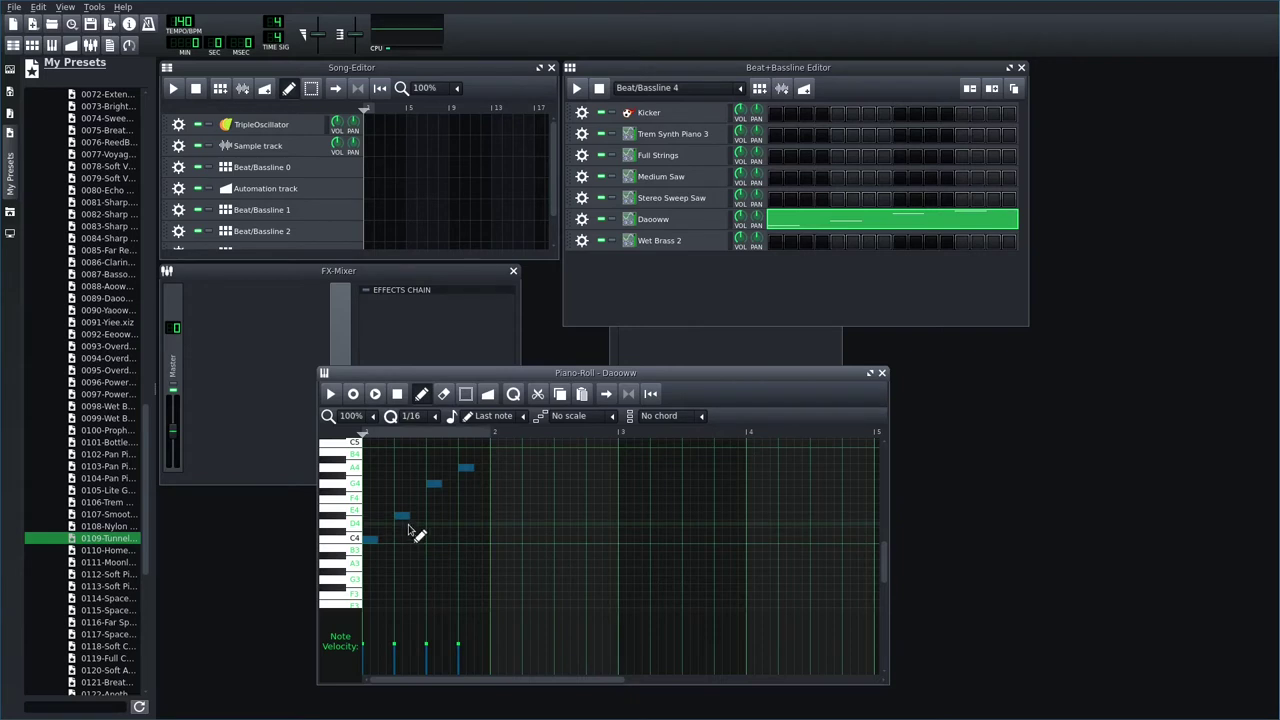
- Repeat each of the C4, D#4, G4 and A4 notes right after itself
click(386, 540)
click(416, 516)
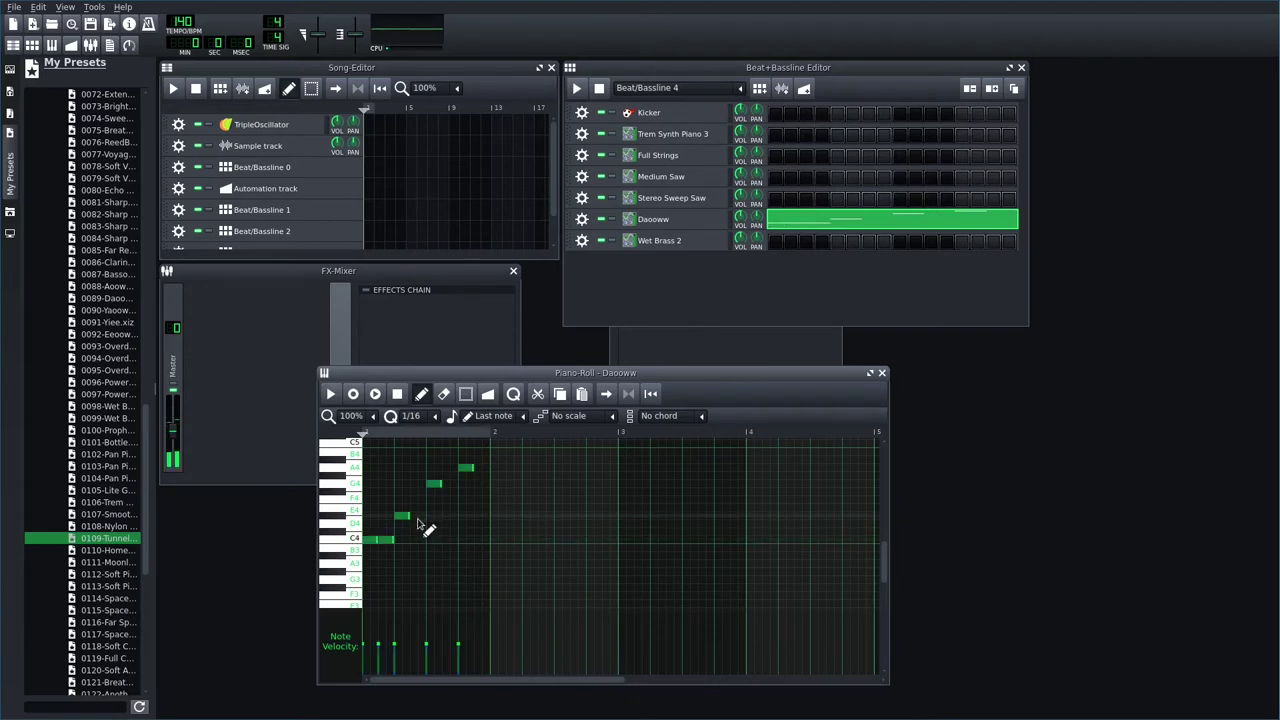
click(446, 484)
click(478, 468)
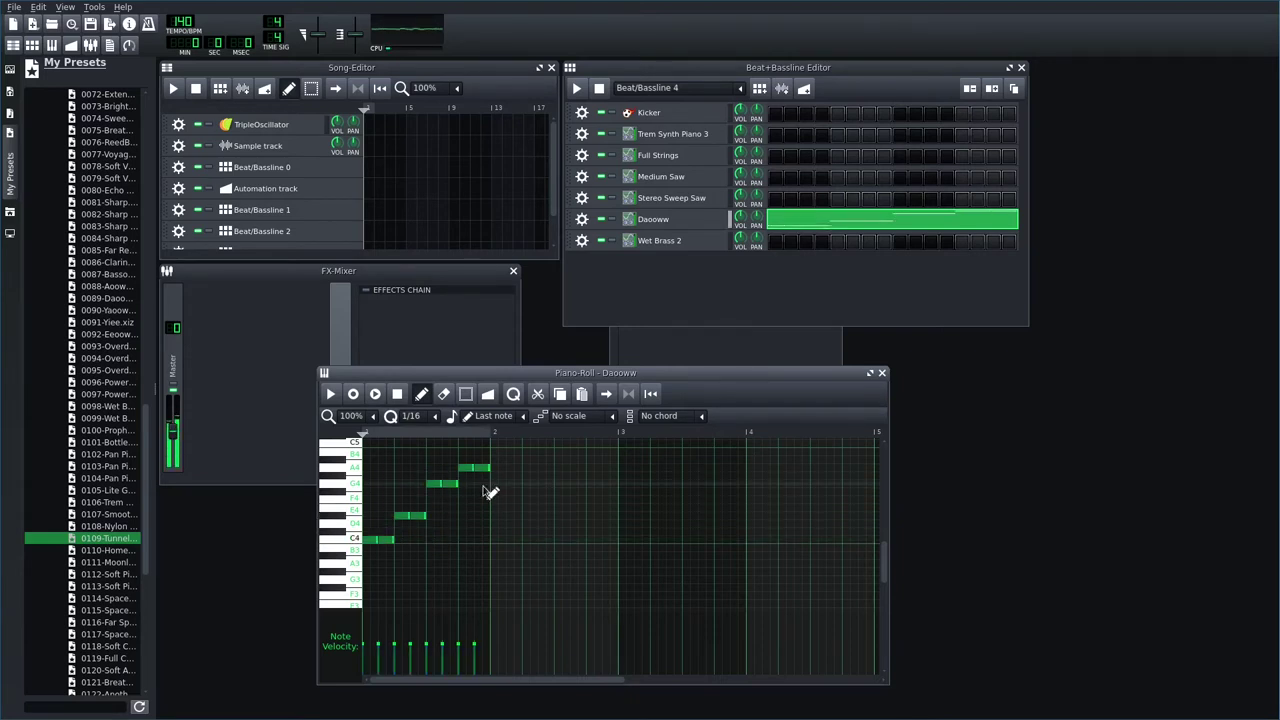
click(760, 92)
- Place rising notes in the Wet Brass 2 piano roll and shorten them to sixteenths
right_click(804, 240)
click(825, 250)
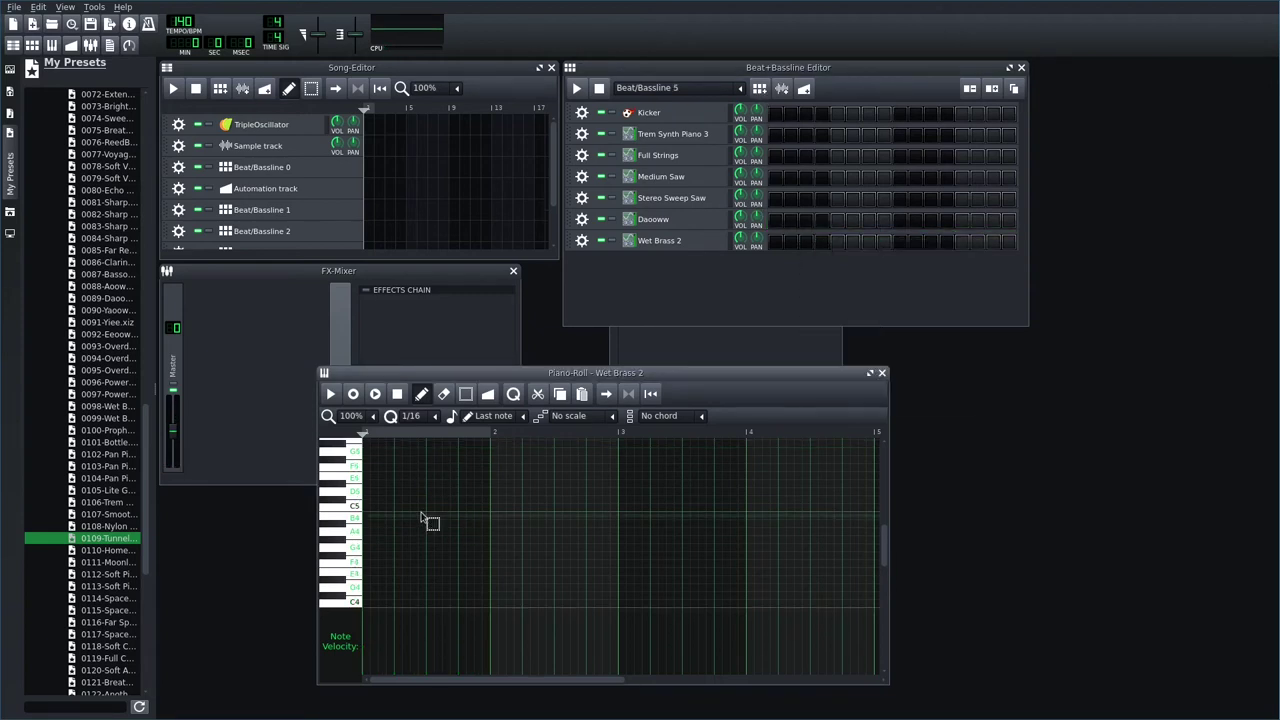
click(430, 547)
click(462, 531)
scroll(420, 537, down, 1)
click(398, 547)
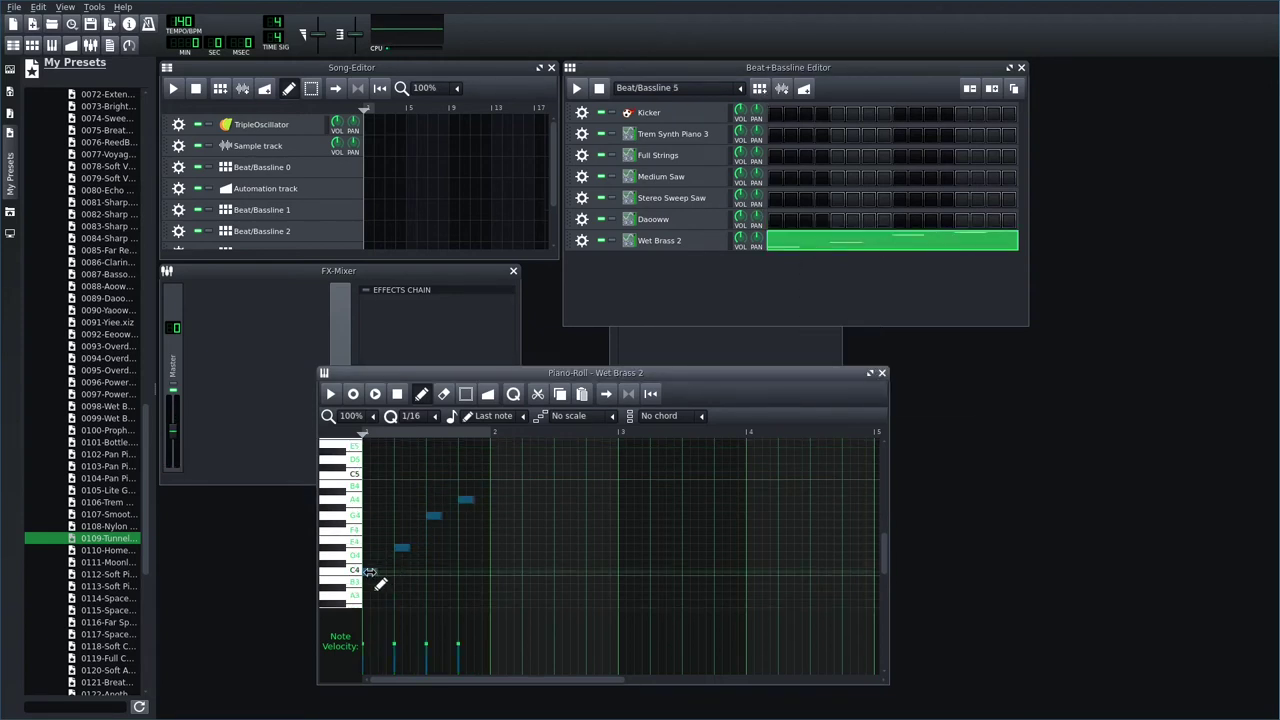
drag(370, 572, 366, 572)
- Add a run of short C4 pulse notes across bars 1 and 2
click(381, 572)
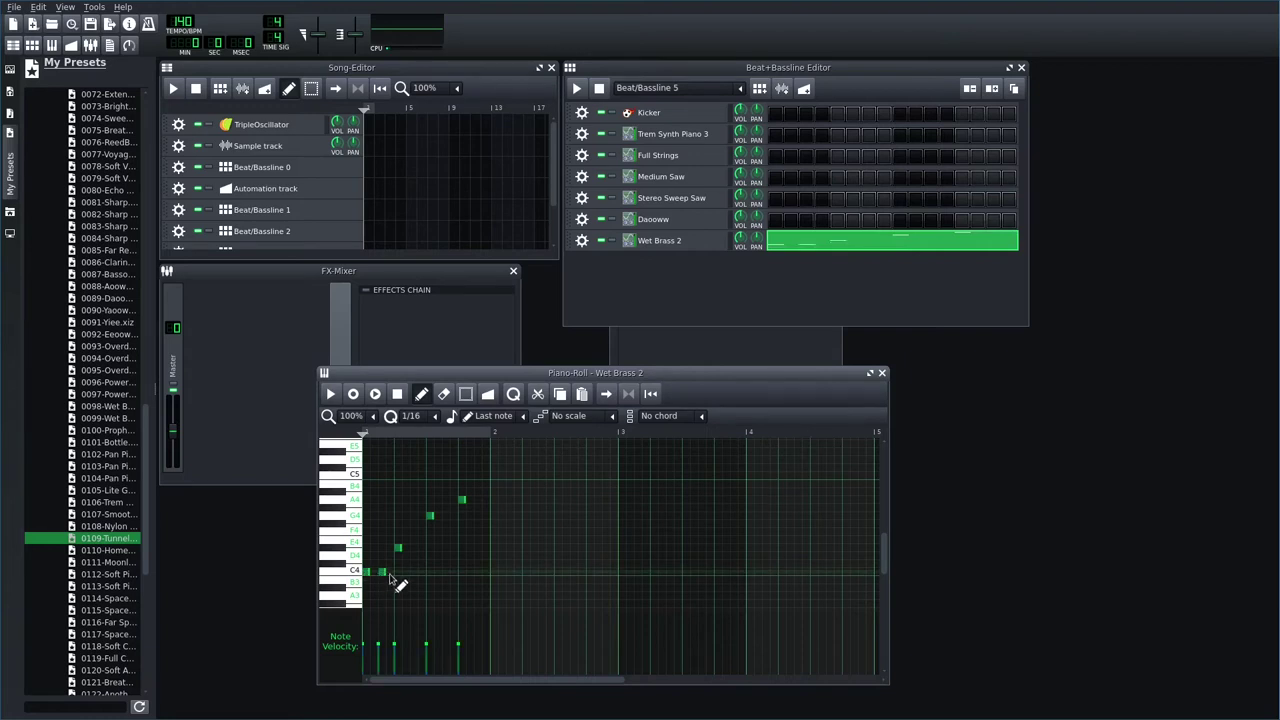
click(413, 572)
click(446, 572)
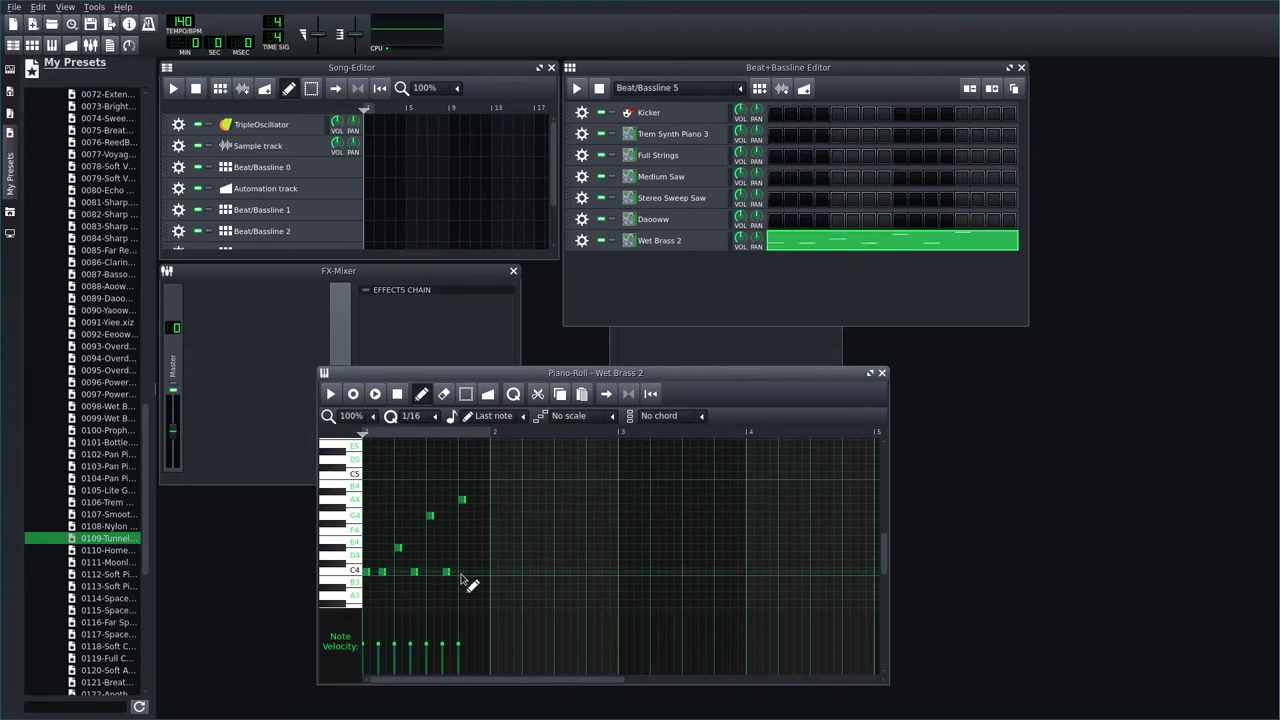
click(478, 572)
click(526, 572)
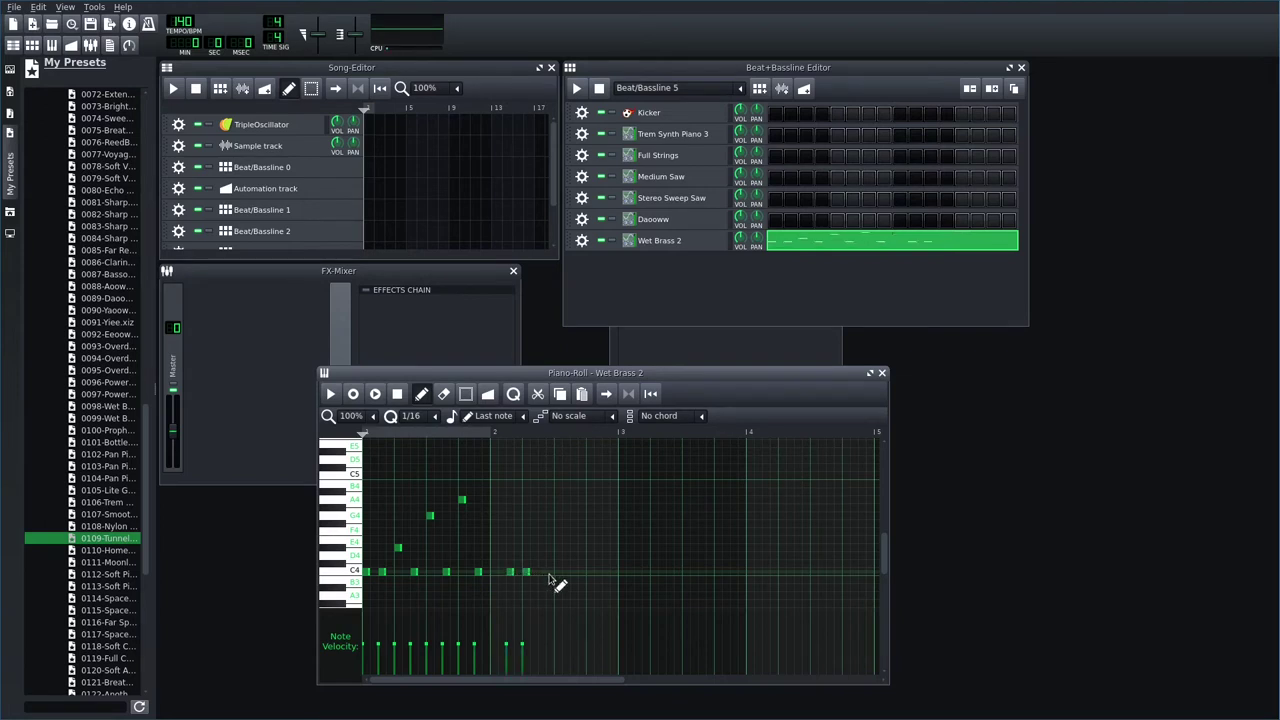
click(574, 572)
click(590, 572)
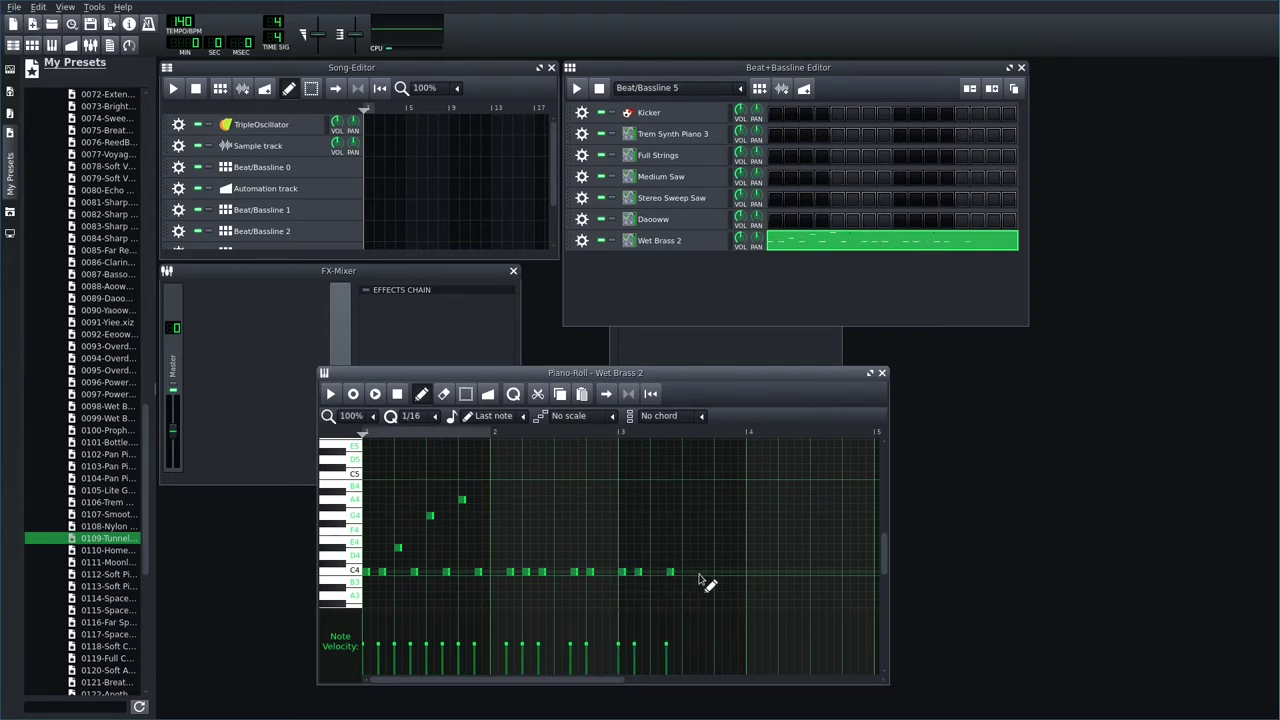
click(702, 572)
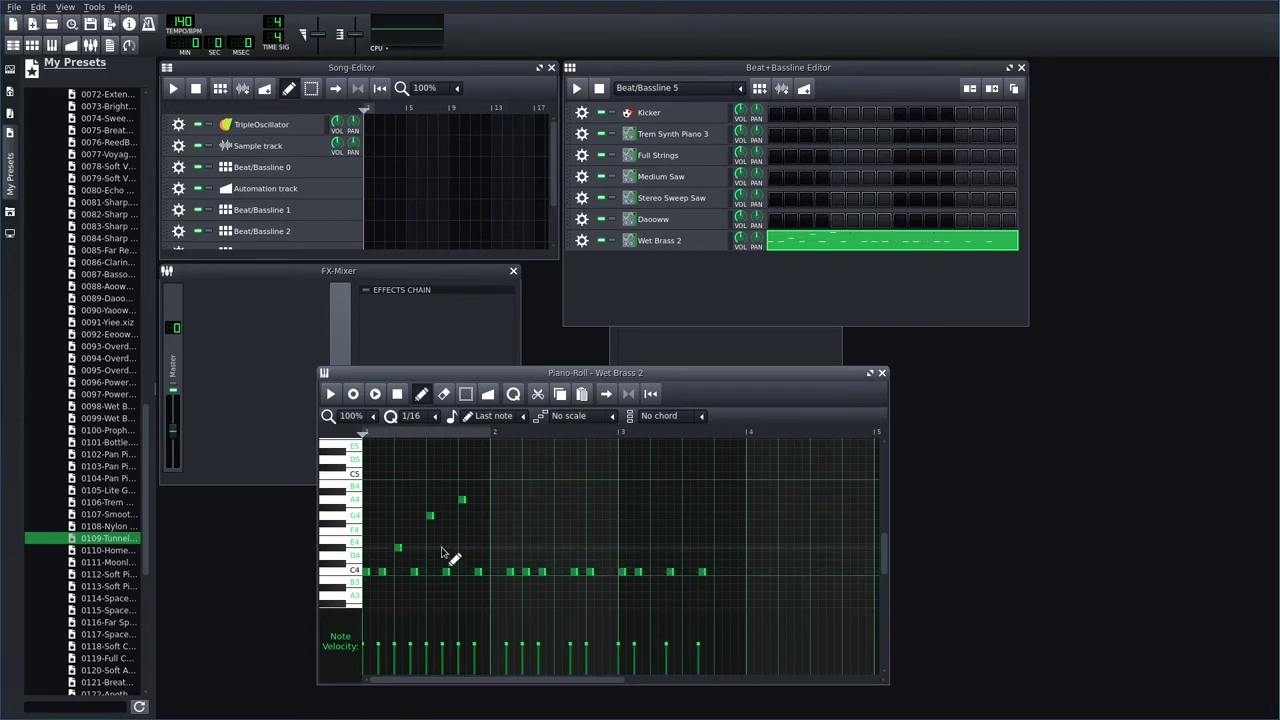
- Add six D4 notes spread through bars 2 and 3
click(494, 548)
click(534, 548)
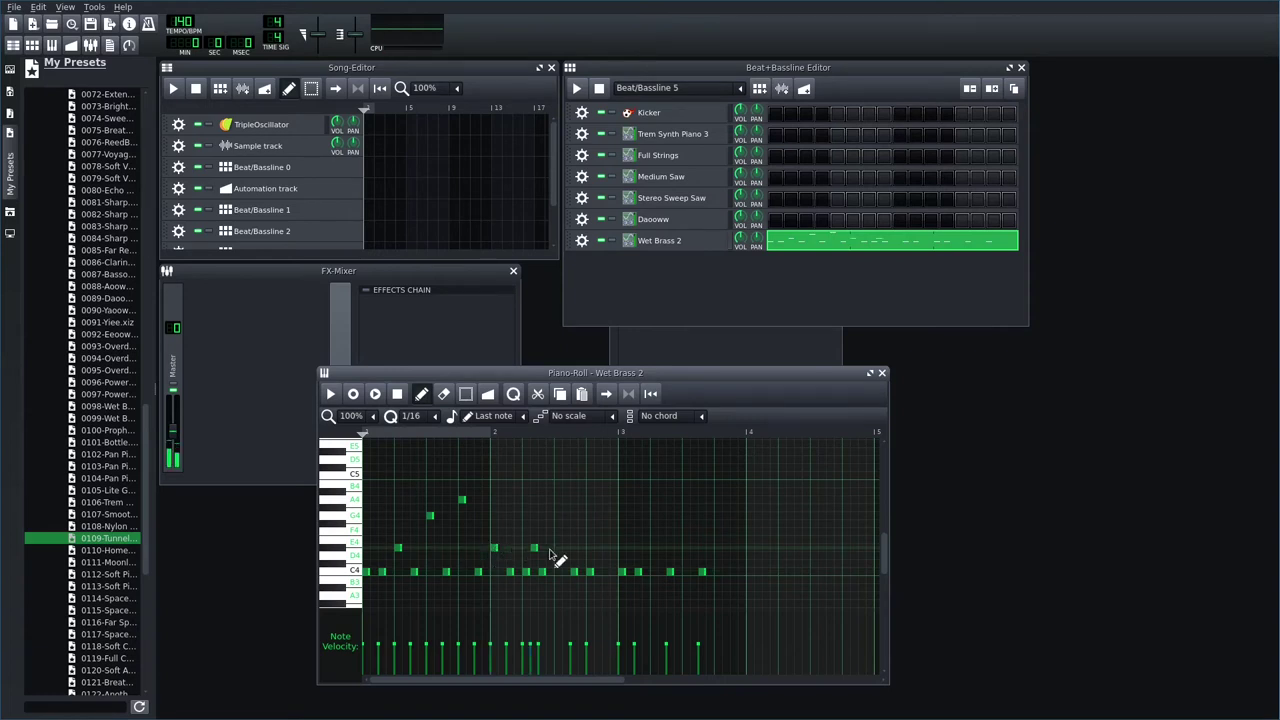
click(548, 548)
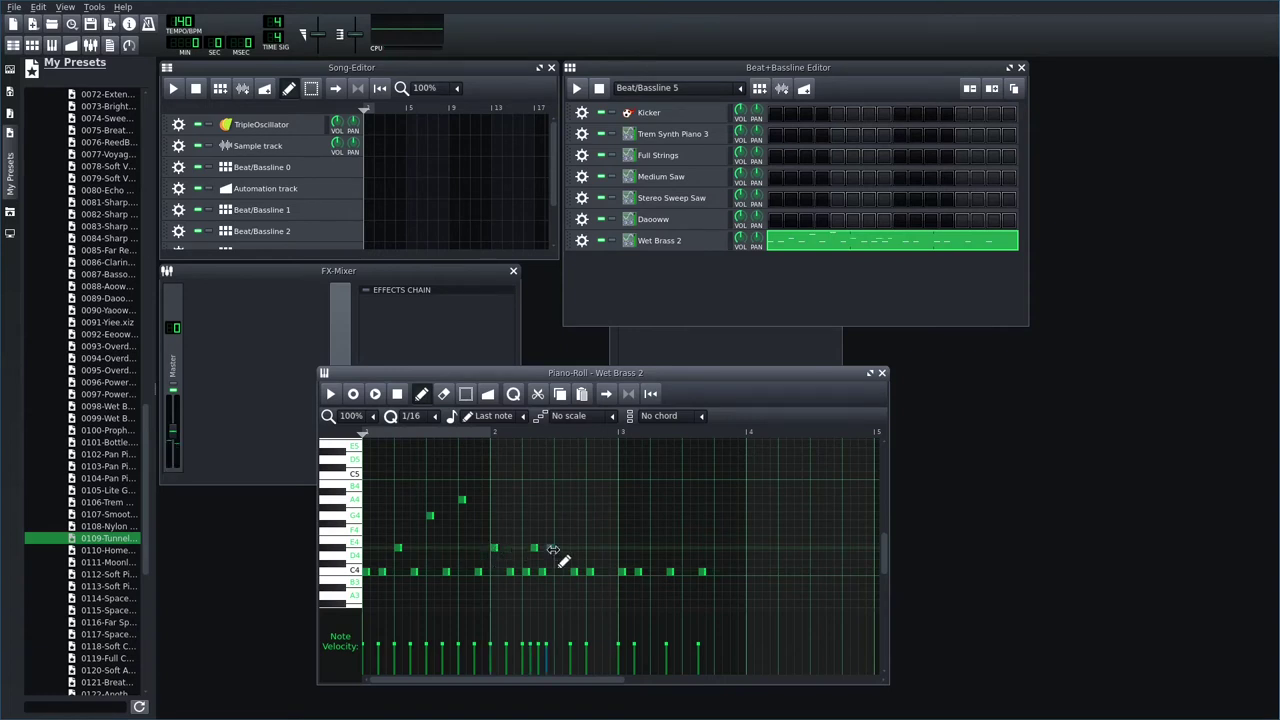
click(604, 548)
click(630, 548)
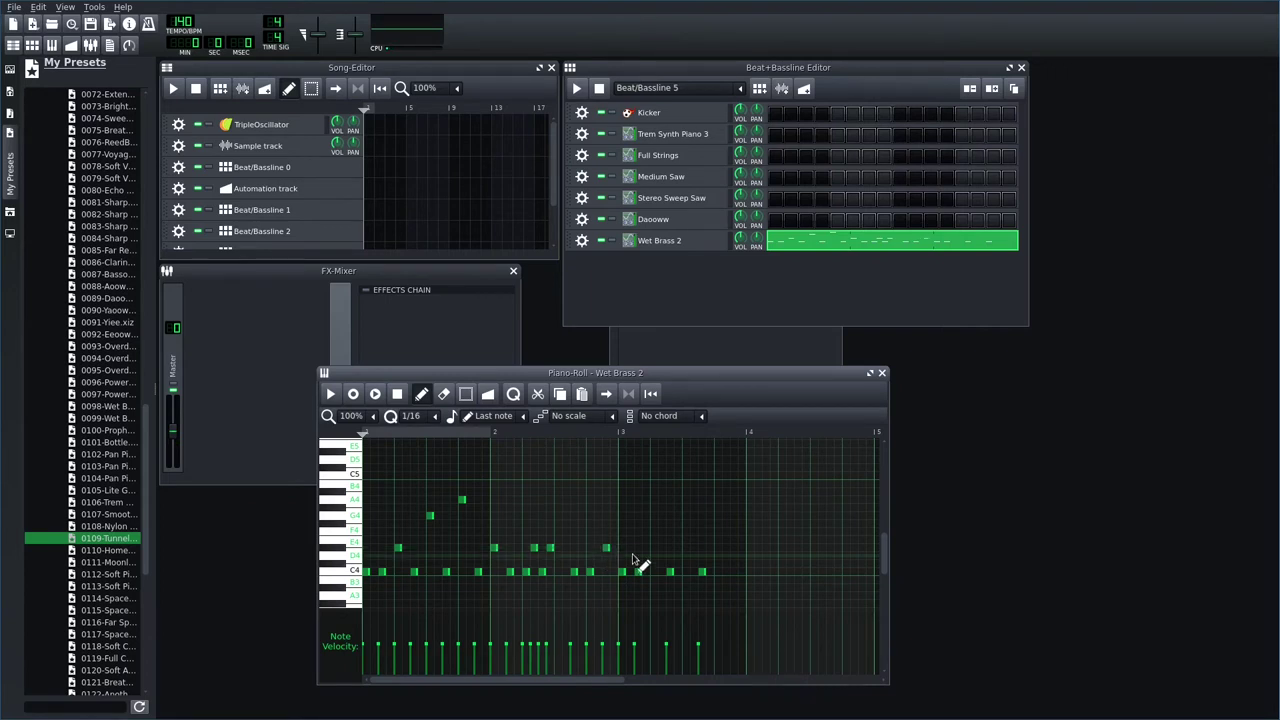
click(684, 548)
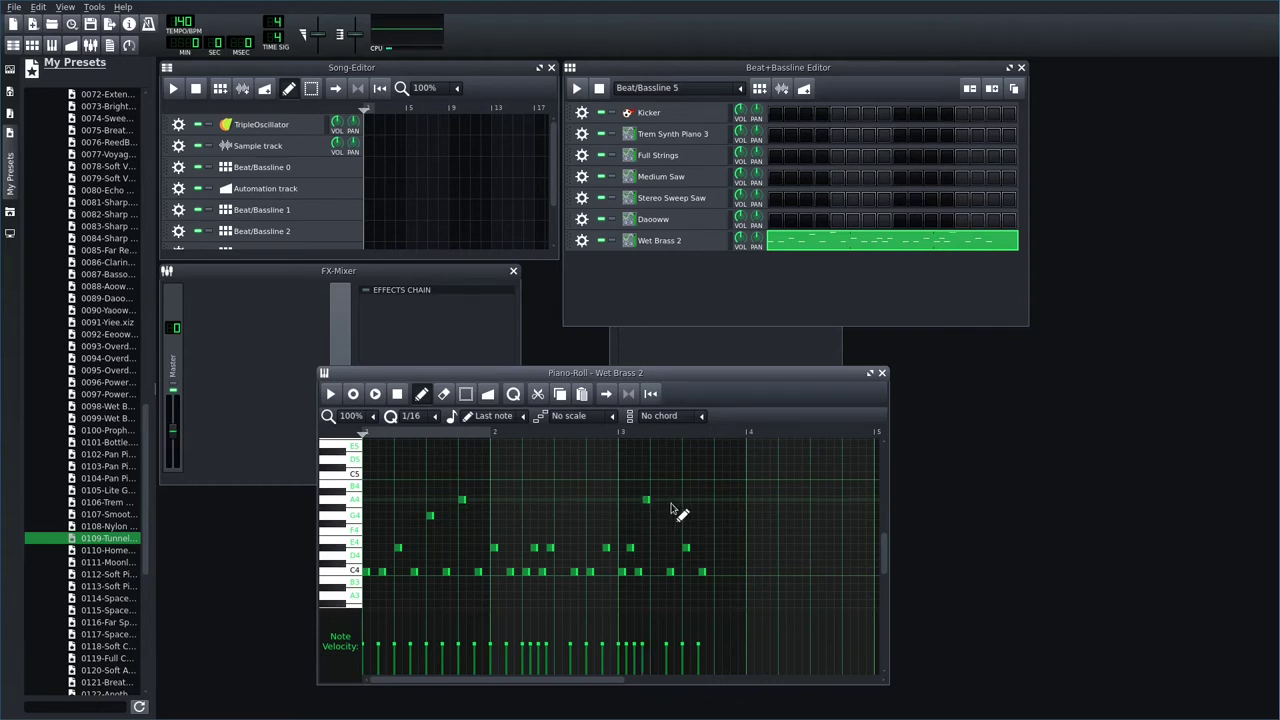
- Add three A4 notes near the end and two G4 notes in bar 2
click(686, 502)
click(718, 502)
click(735, 501)
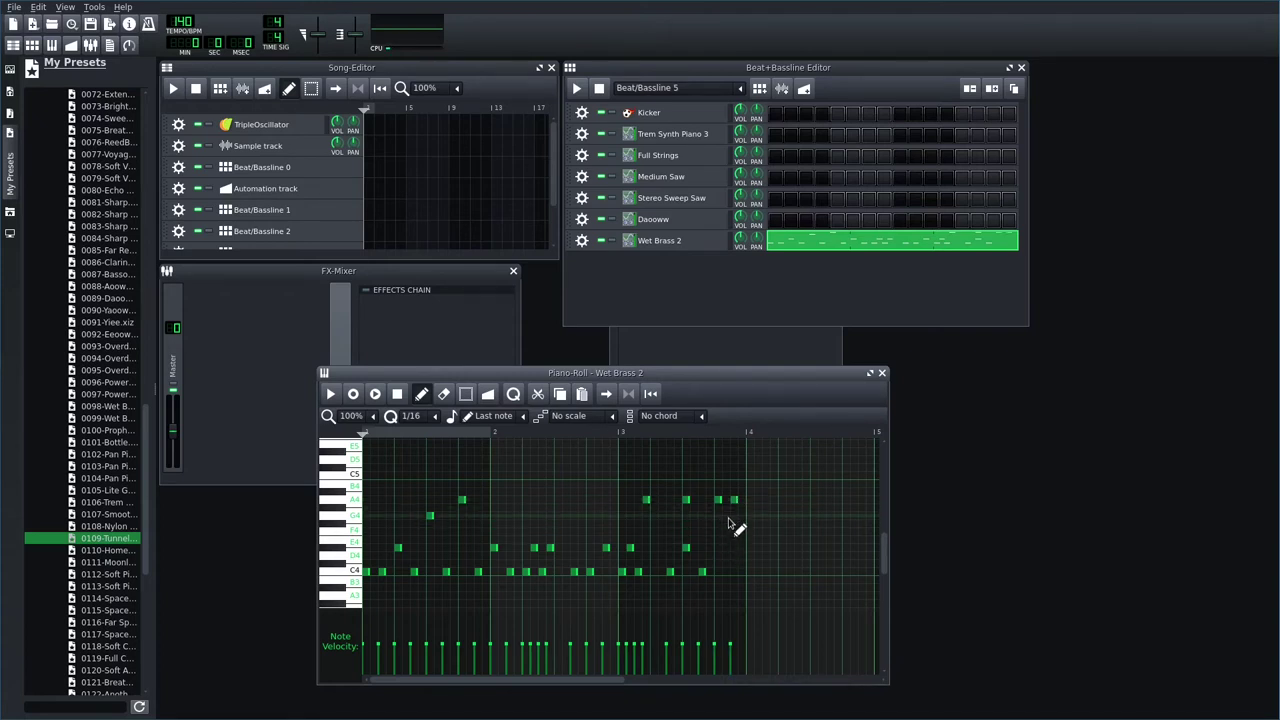
click(558, 517)
click(582, 517)
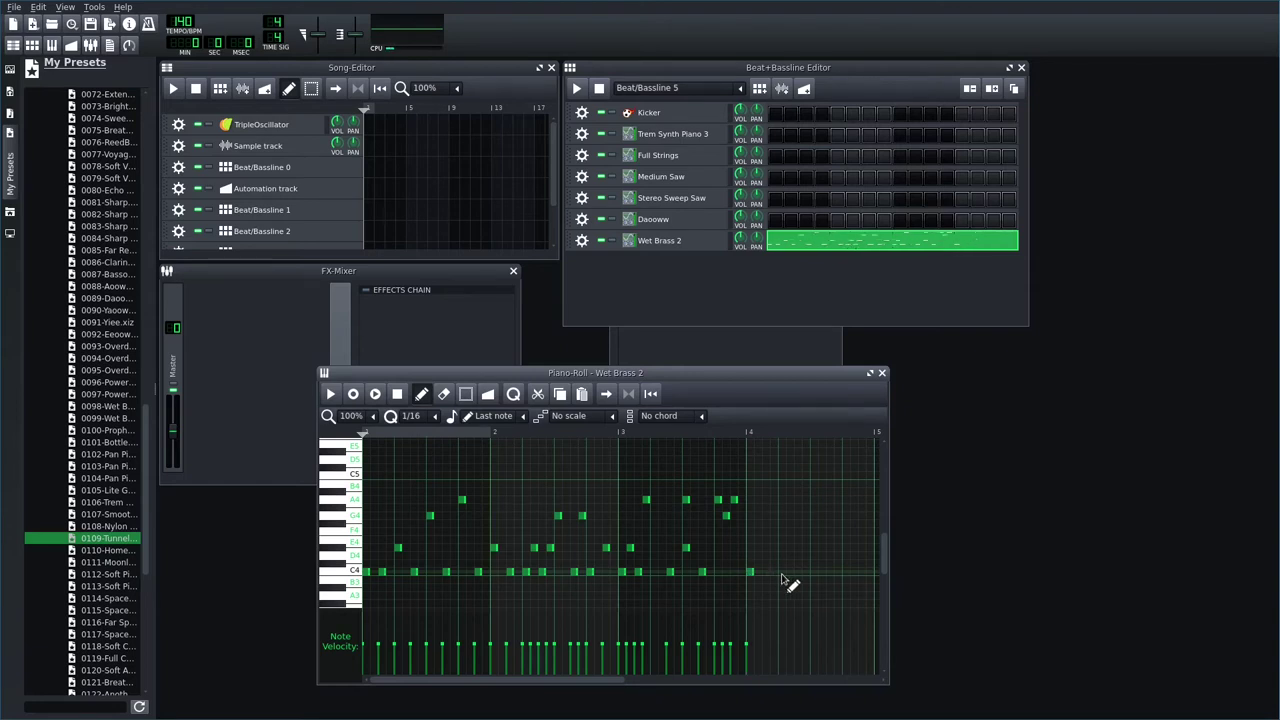
- Add three C4 notes, three high E5 notes and one A4 note in bar 4
click(781, 574)
click(813, 574)
click(845, 574)
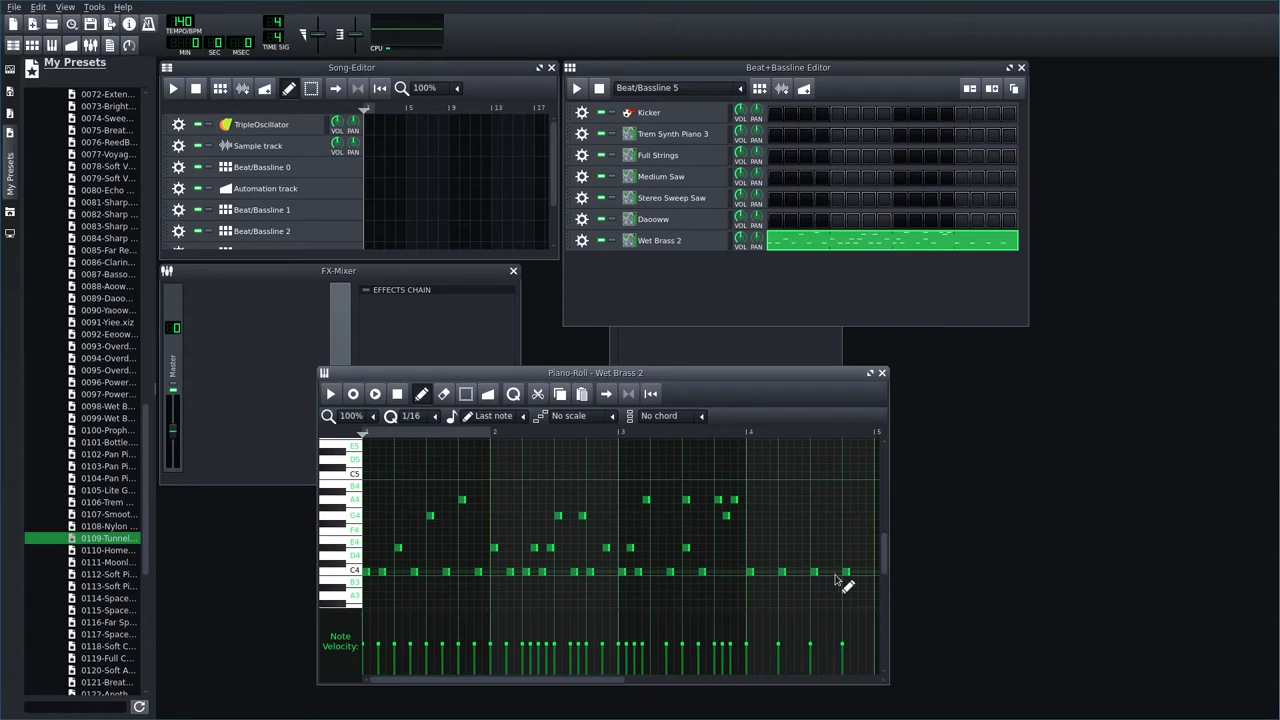
scroll(820, 560, up, 2)
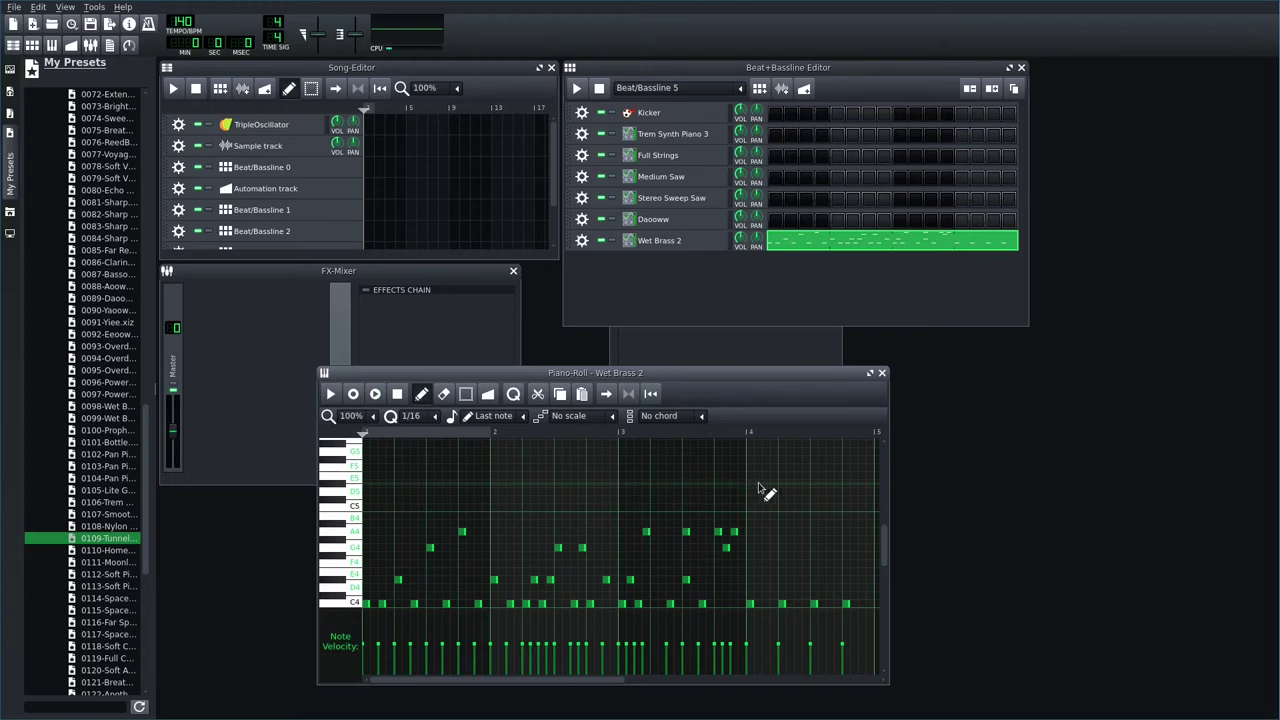
click(764, 484)
click(798, 485)
click(830, 485)
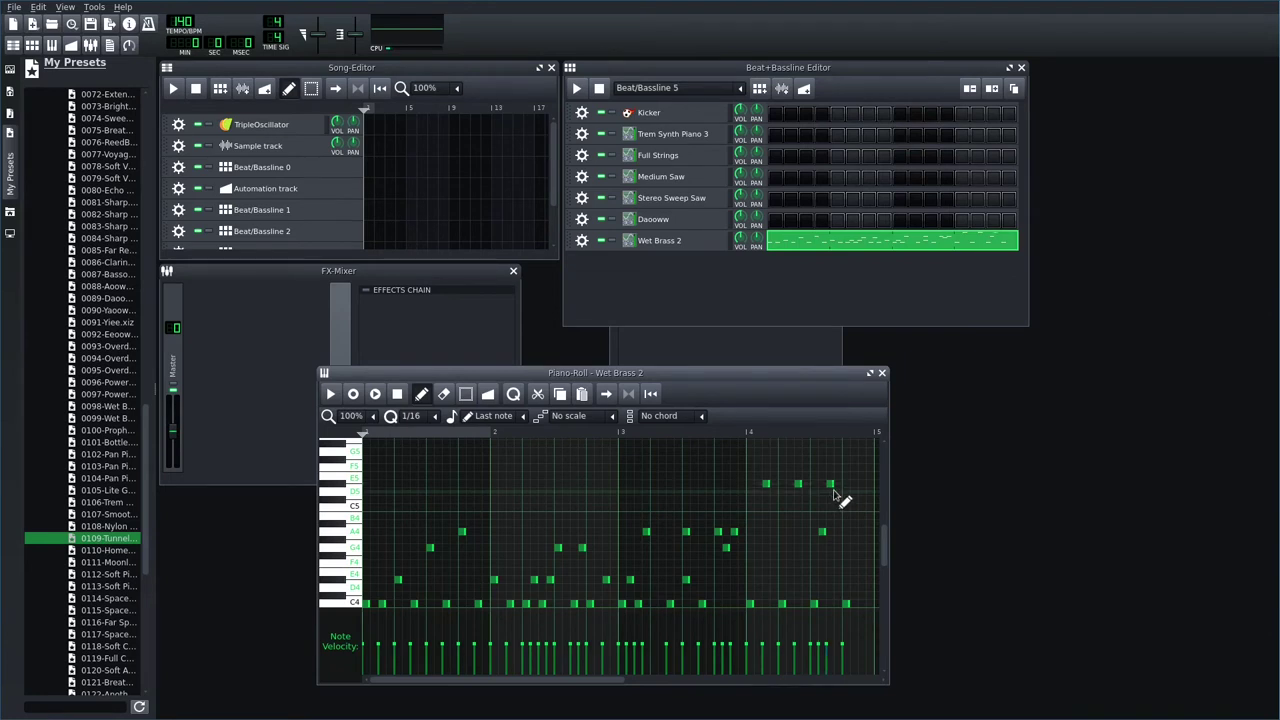
click(838, 531)
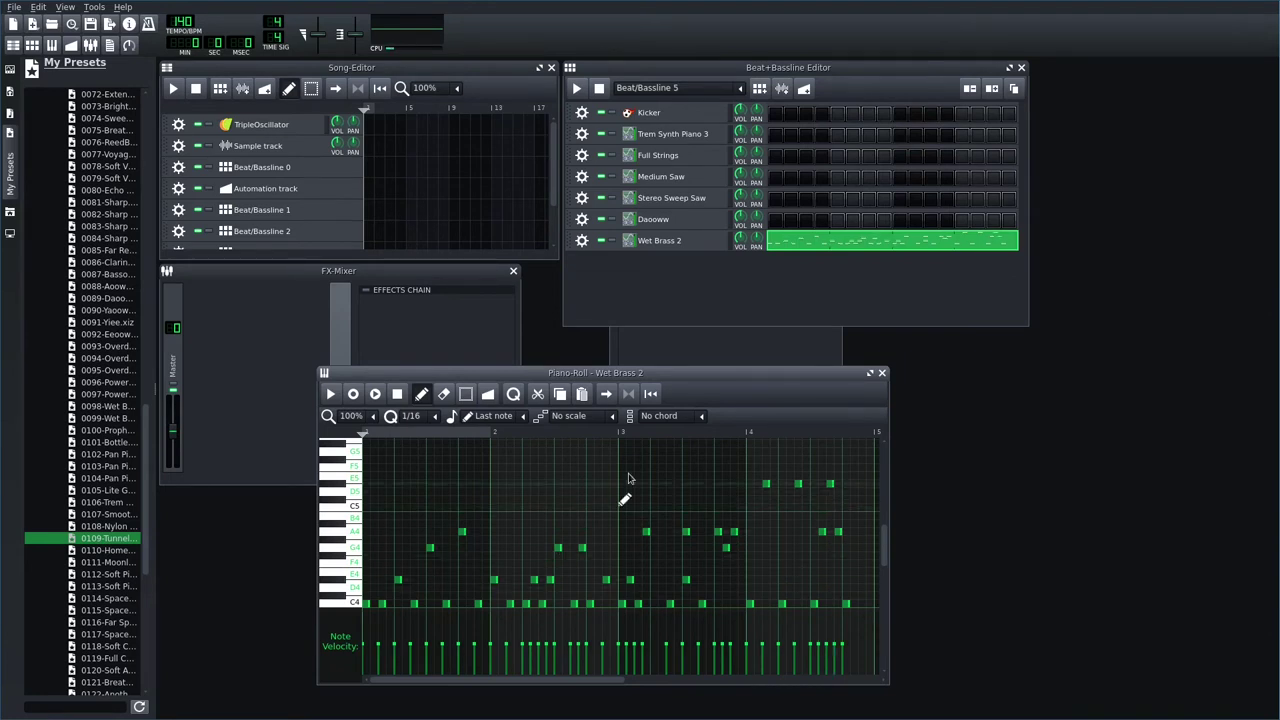
click(473, 71)
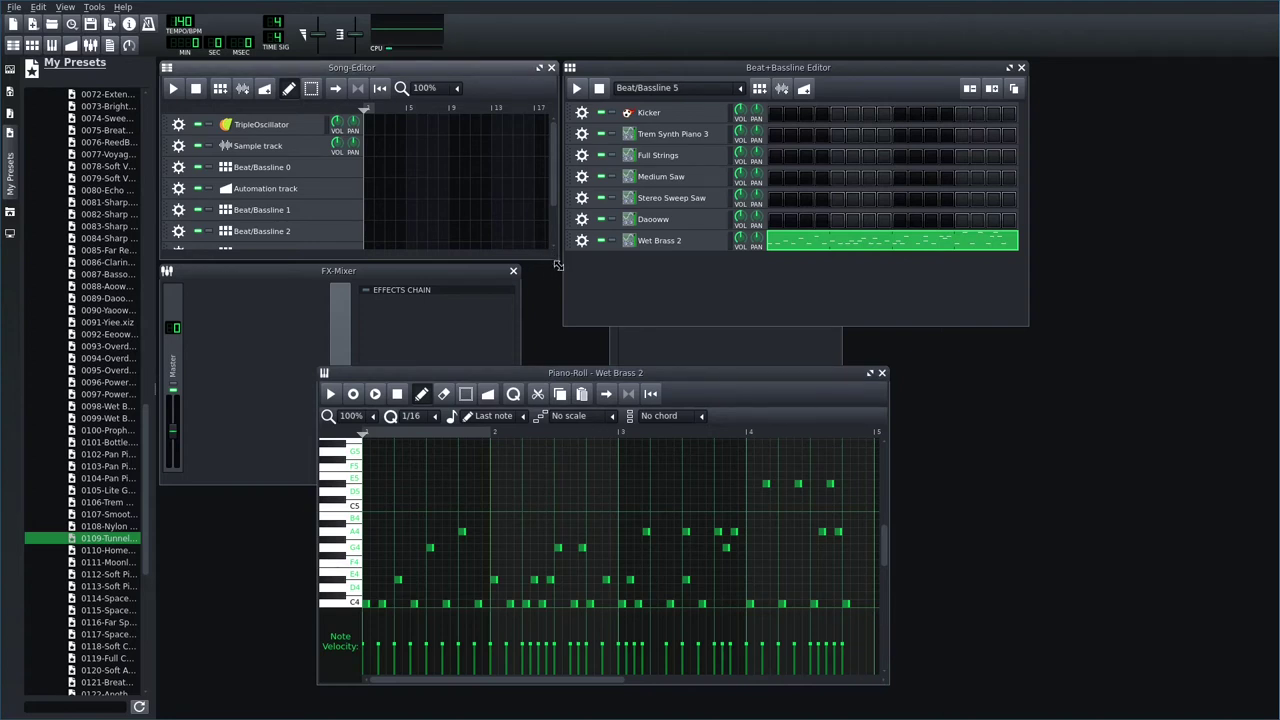
- Place blocks for Beat/Bassline 0–5 at bar 1, lengthening the Beat/Bassline 2 block to match
drag(558, 265, 802, 411)
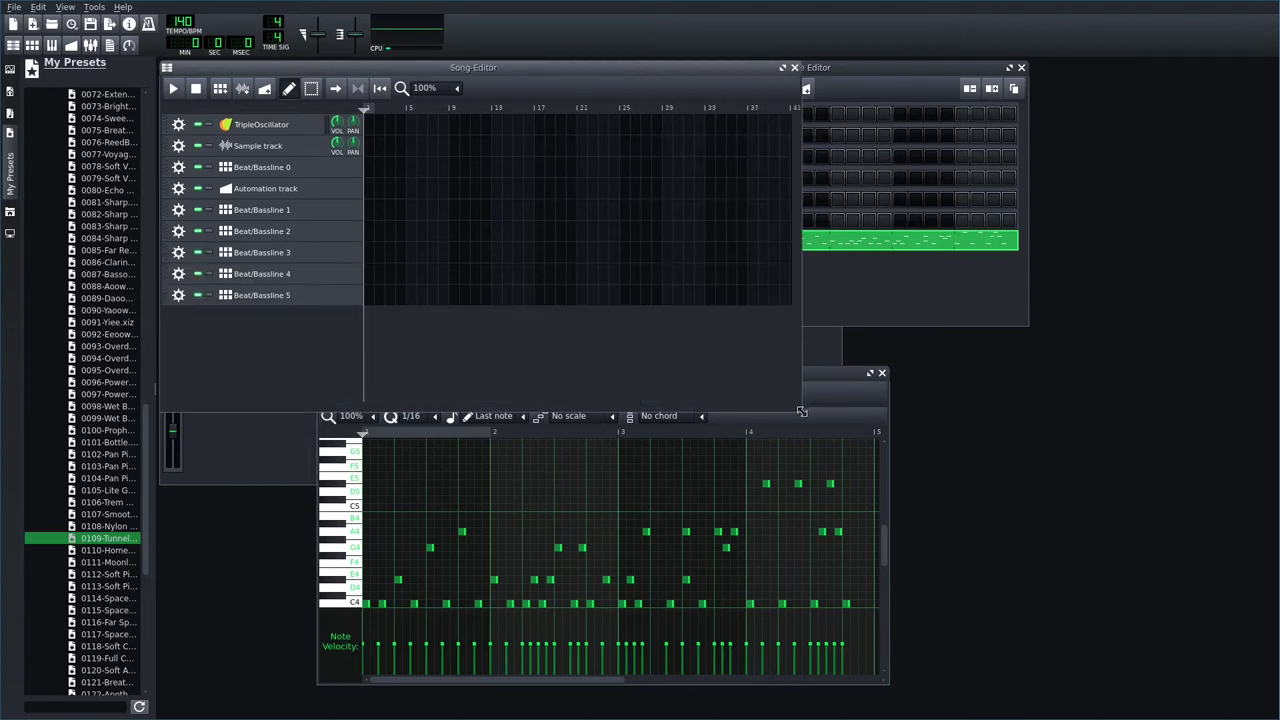
click(370, 167)
click(370, 210)
click(370, 231)
click(370, 252)
click(370, 273)
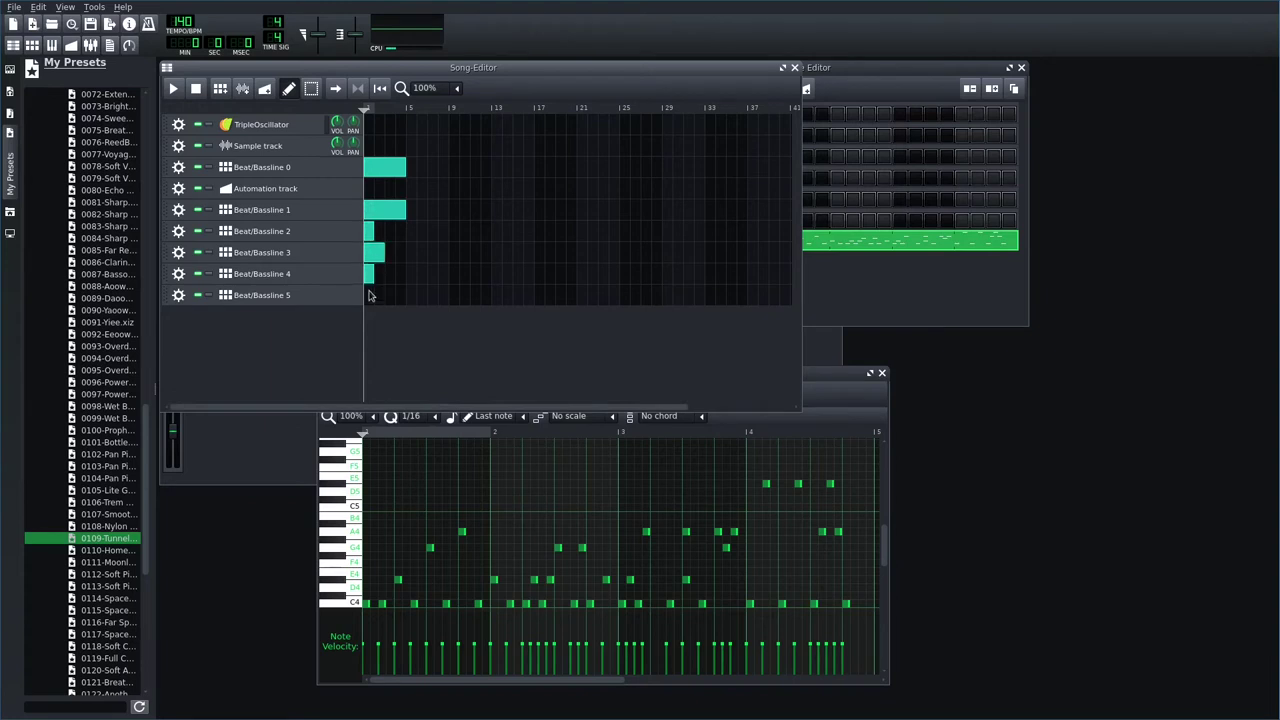
click(368, 295)
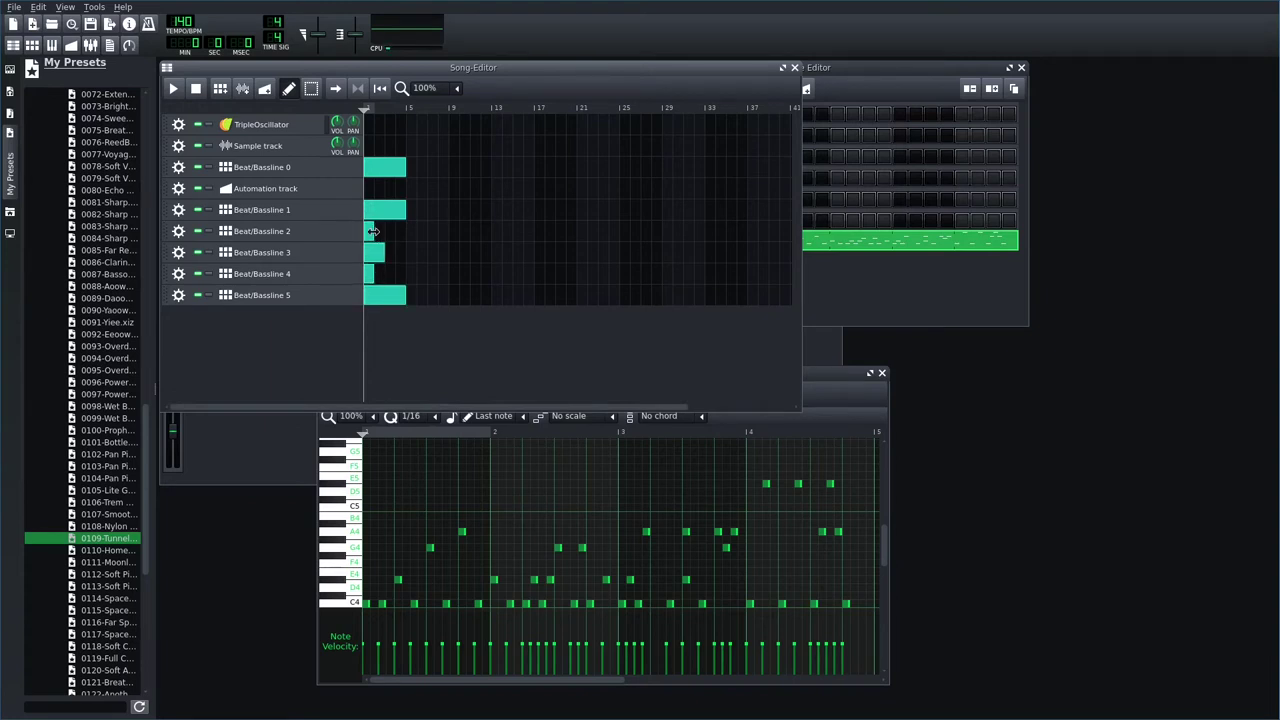
drag(372, 231, 405, 275)
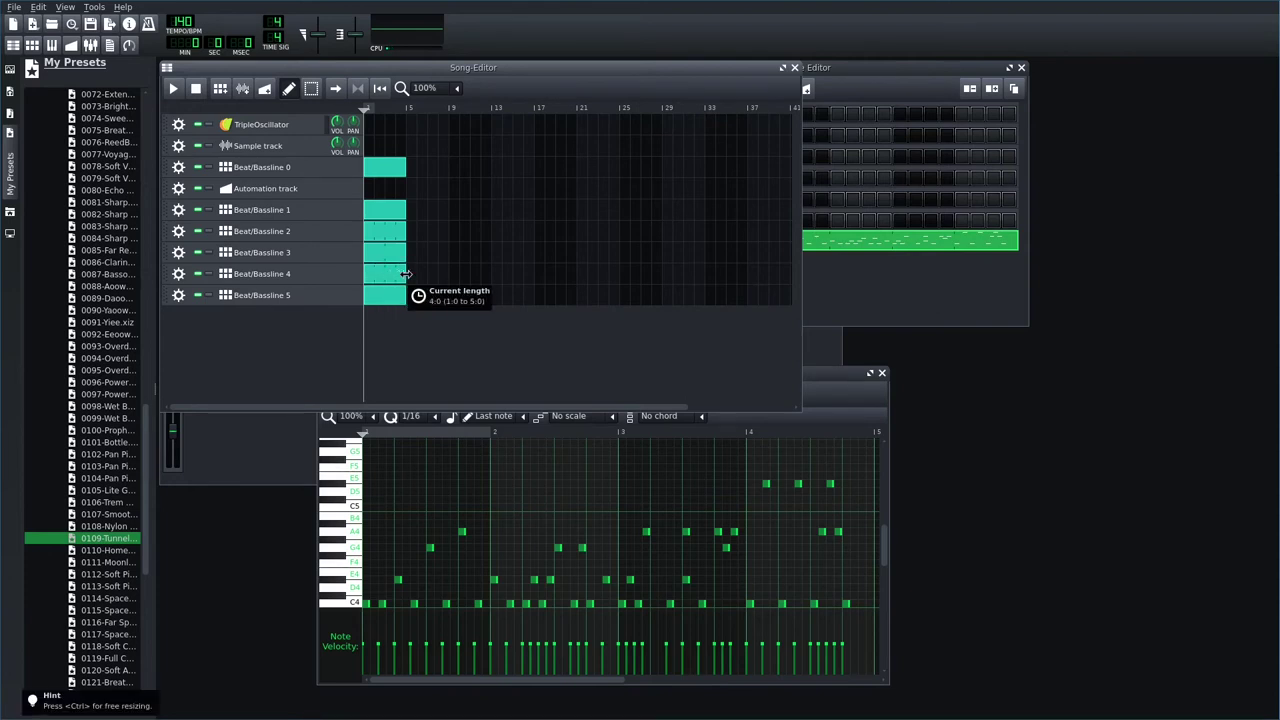
- Enable looping over the opening bars, play the song, then stop playback
click(359, 88)
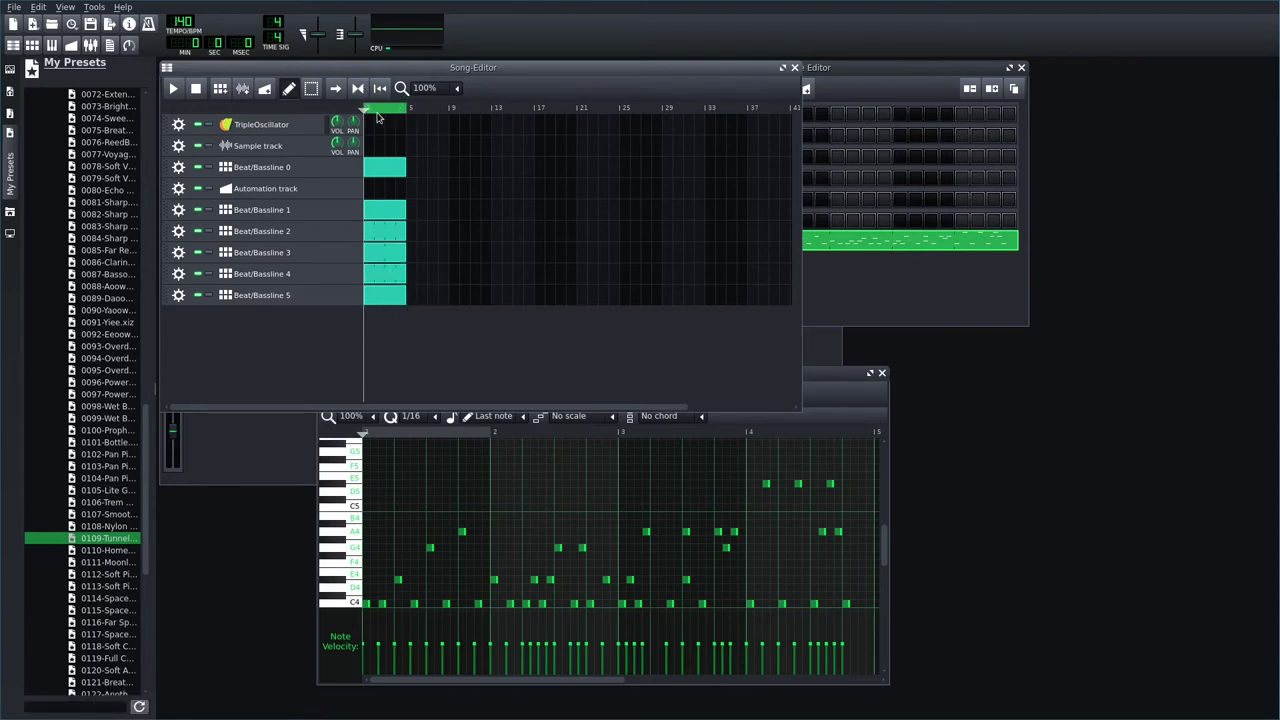
click(175, 89)
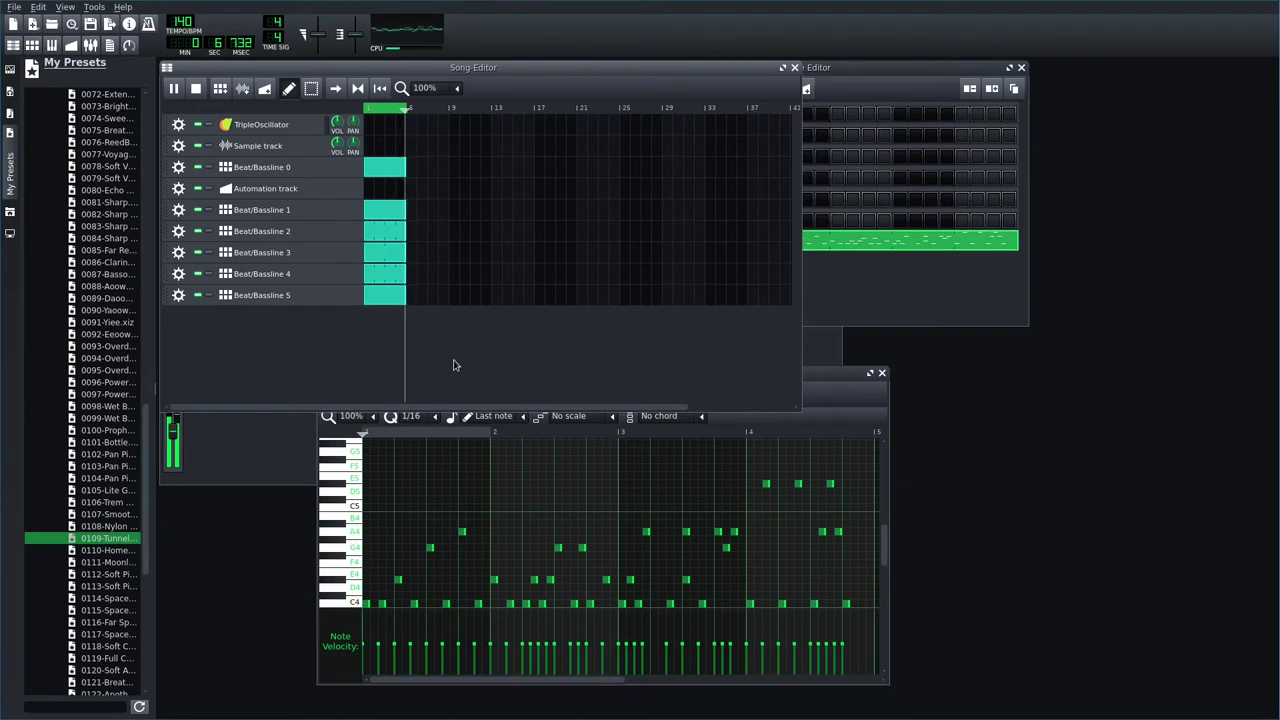
key(space)
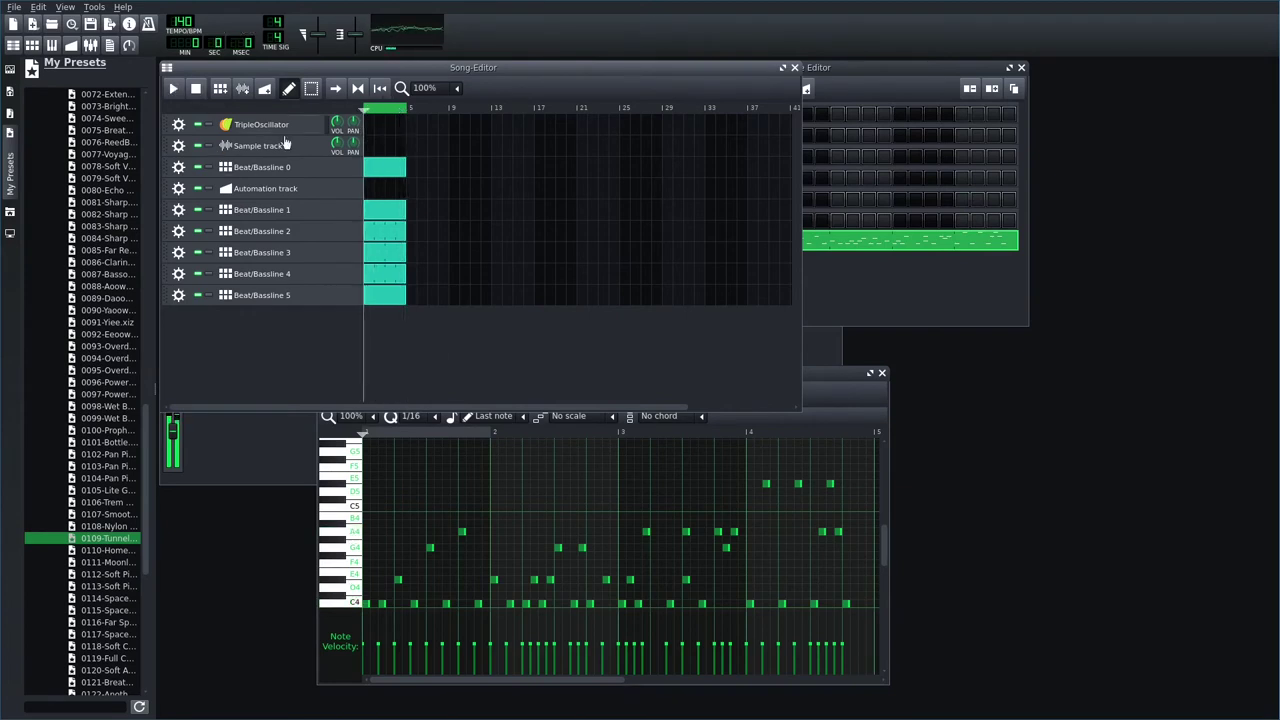
click(828, 318)
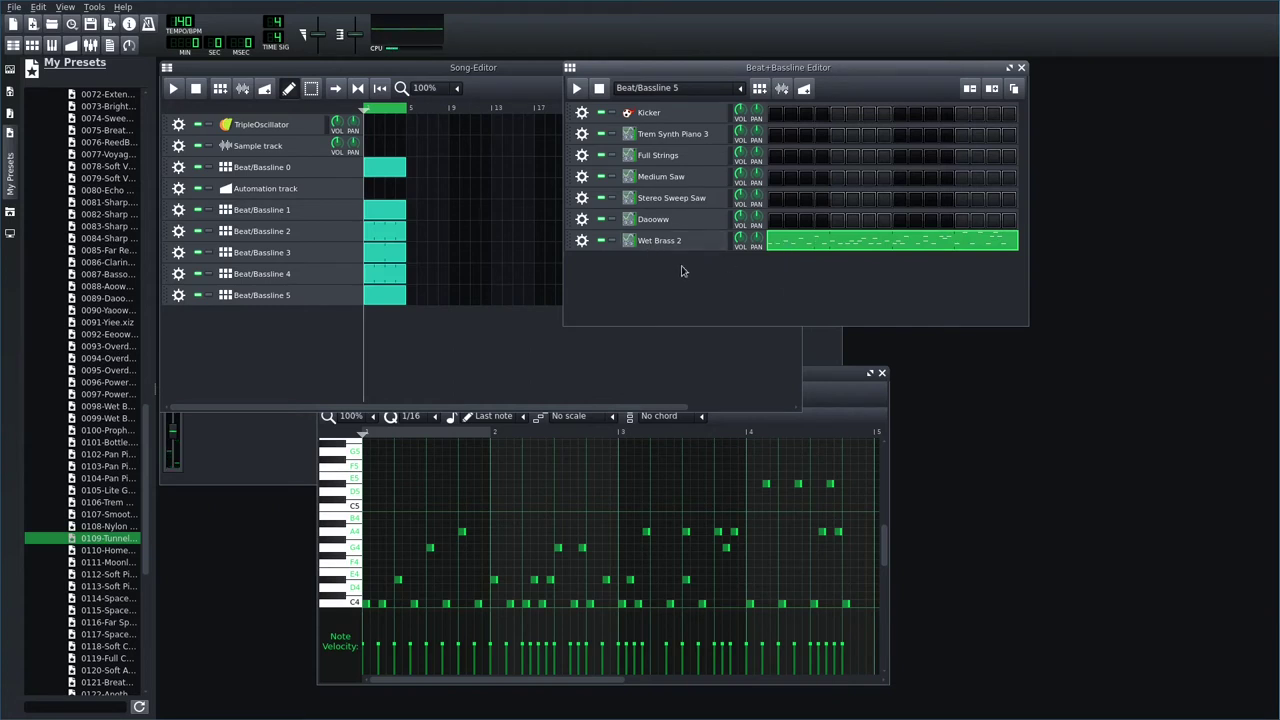
- Copy the Wet Brass 2 pattern's notes and start previewing instrument presets
right_click(805, 248)
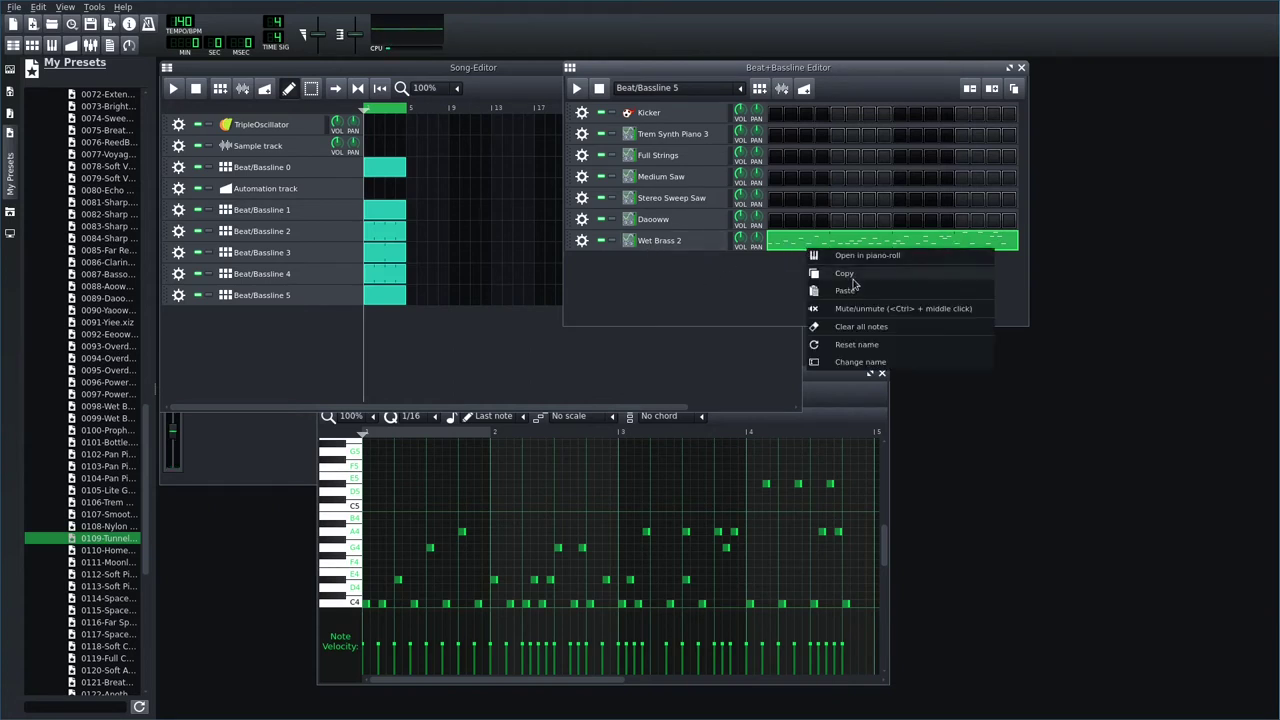
click(834, 279)
scroll(124, 526, down, 6)
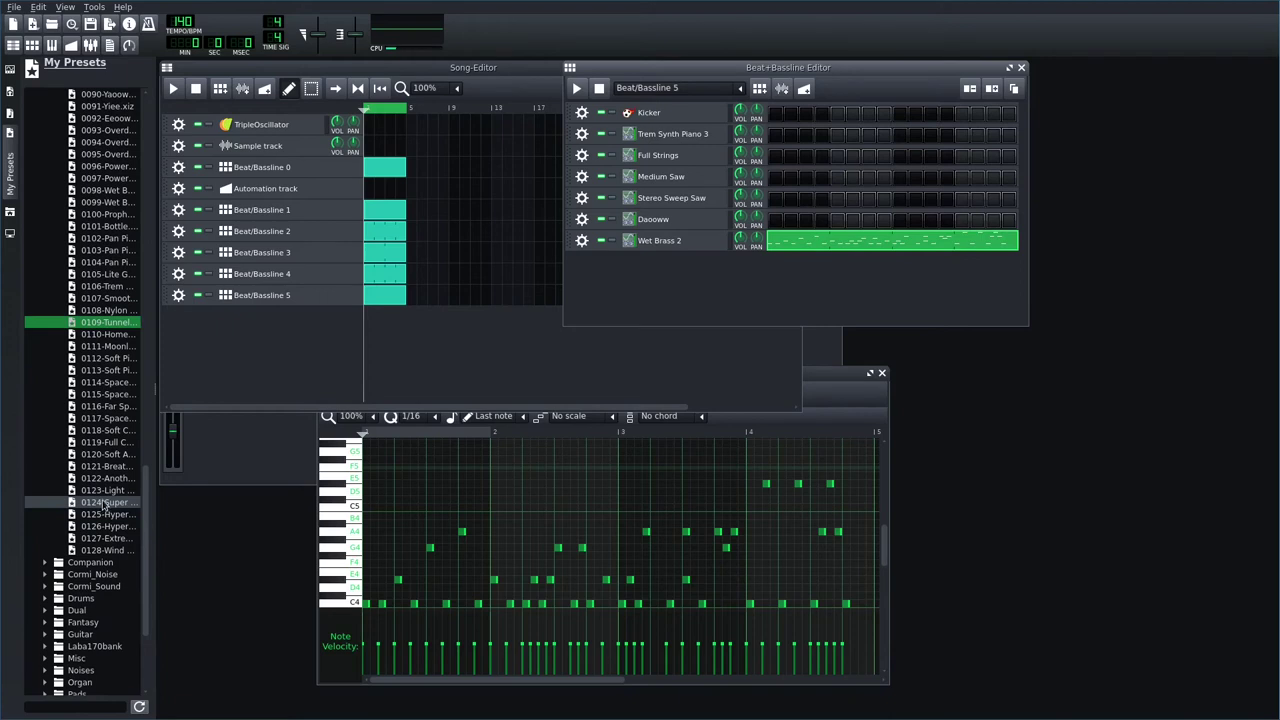
click(104, 538)
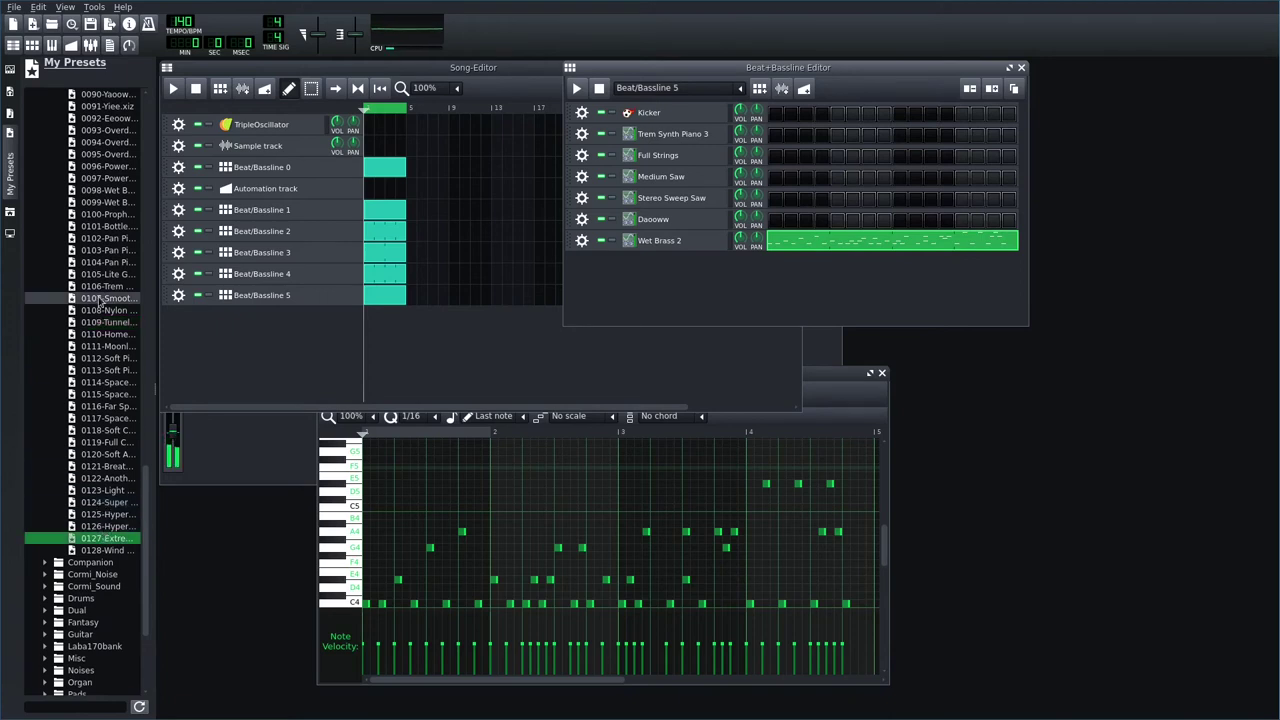
- Preview several My Presets instruments and add 0034 Hard Saw to the Beat+Bassline Editor
scroll(100, 300, up, 9)
click(107, 202)
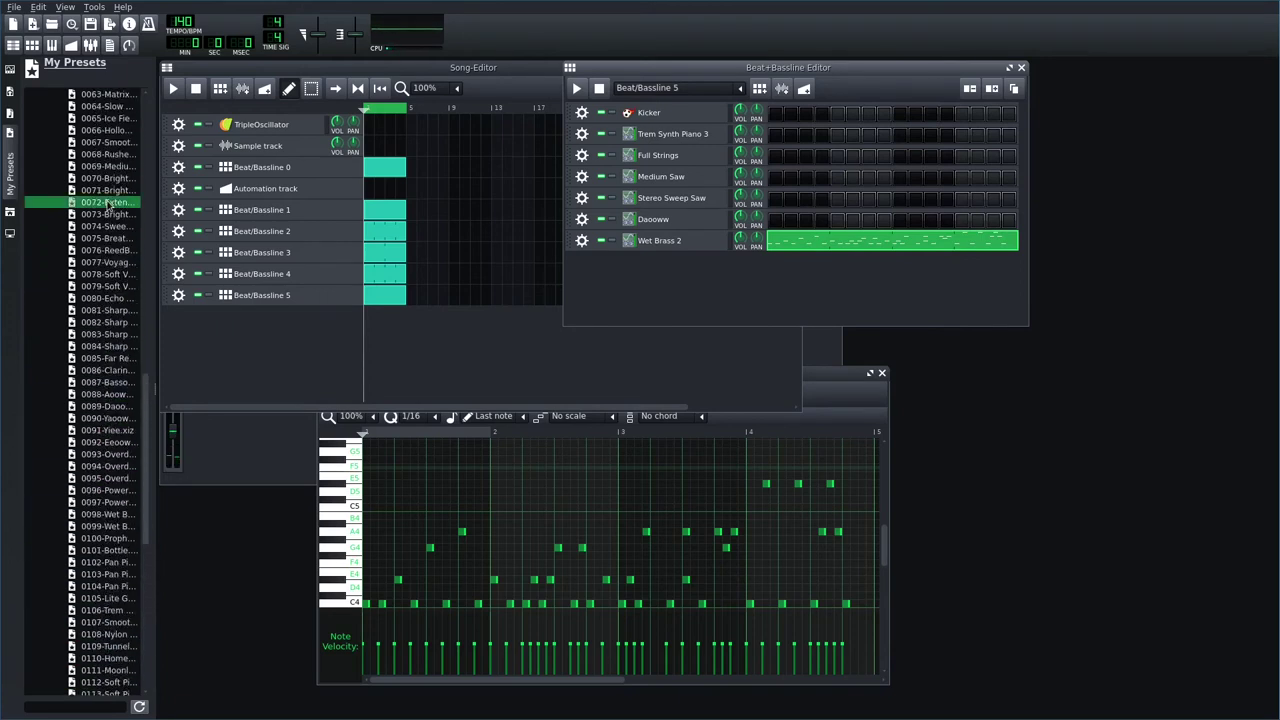
scroll(107, 202, up, 4)
click(108, 180)
scroll(110, 184, up, 4)
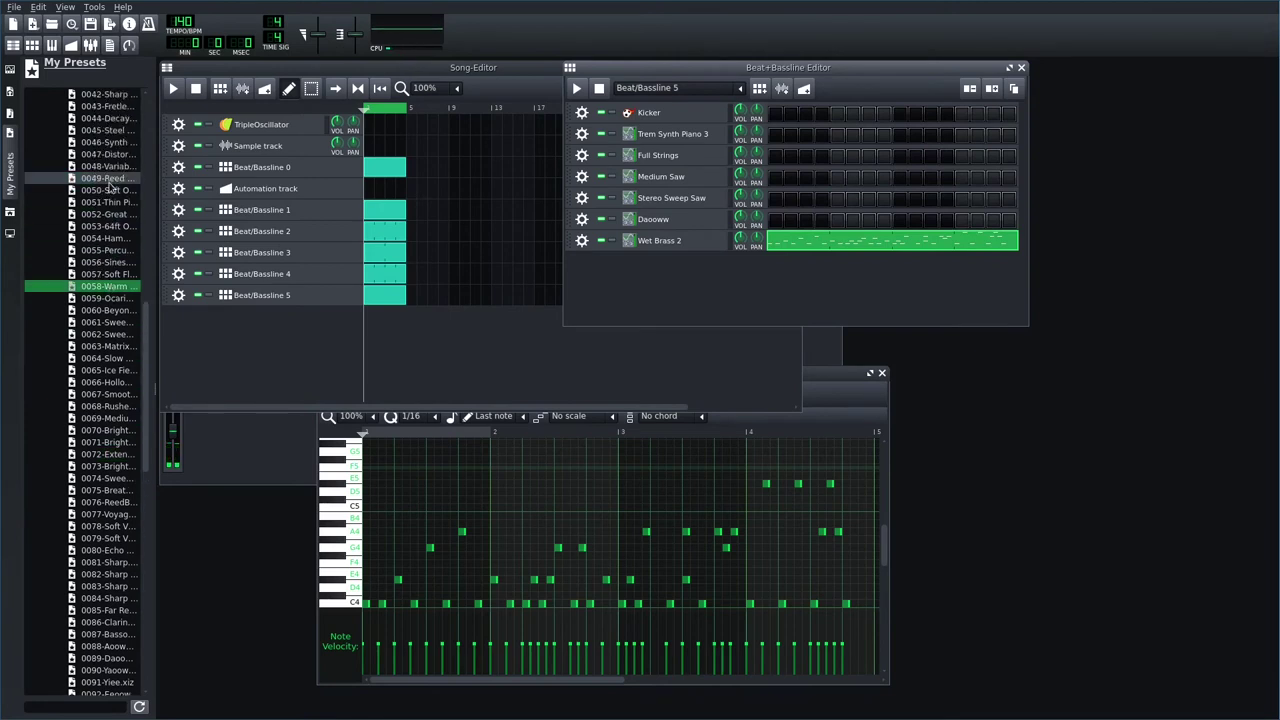
click(108, 180)
scroll(108, 180, up, 3)
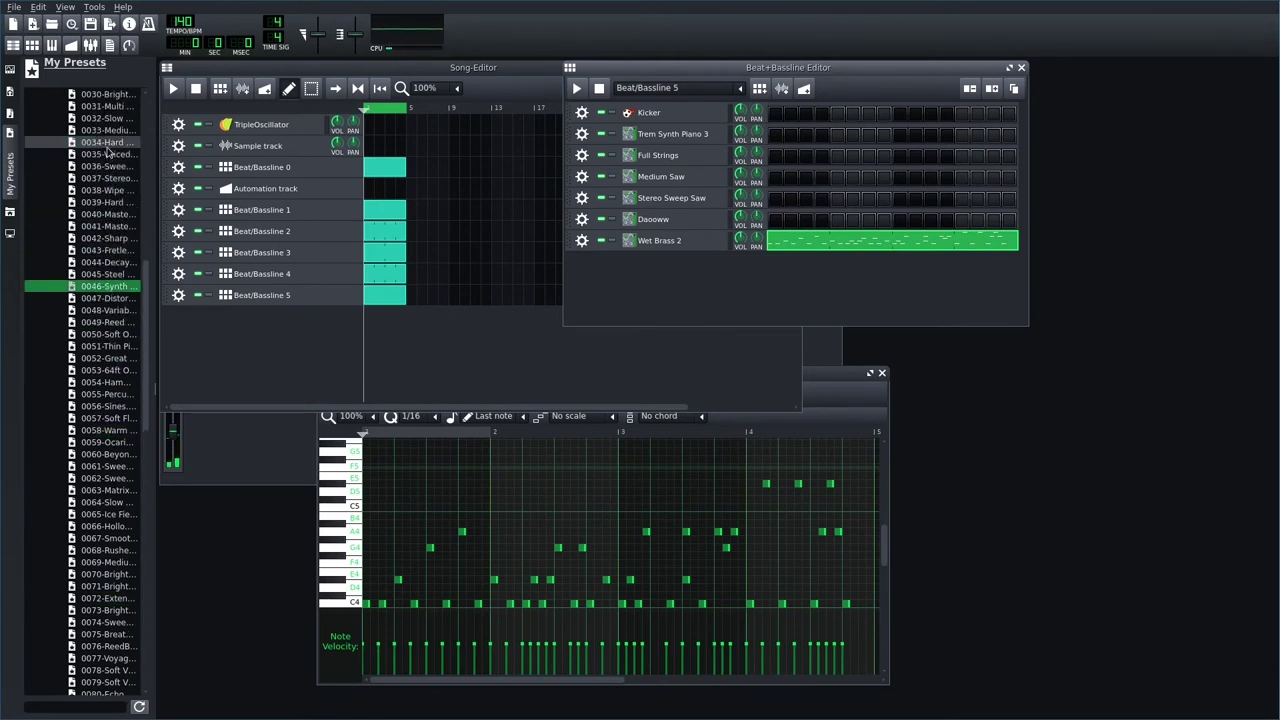
click(108, 143)
drag(108, 148, 645, 272)
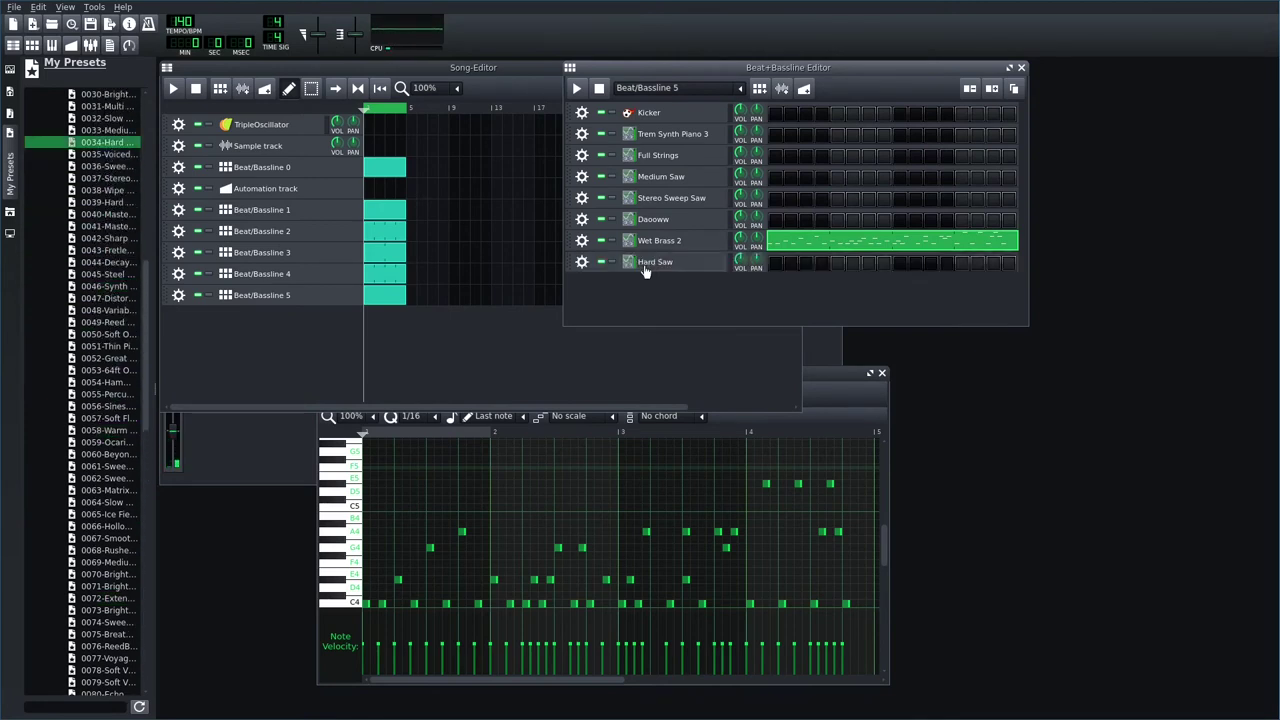
- Create Beat/Bassline 6, paste the Wet Brass 2 notes into its Hard Saw row, and place a bar-1 block
click(760, 90)
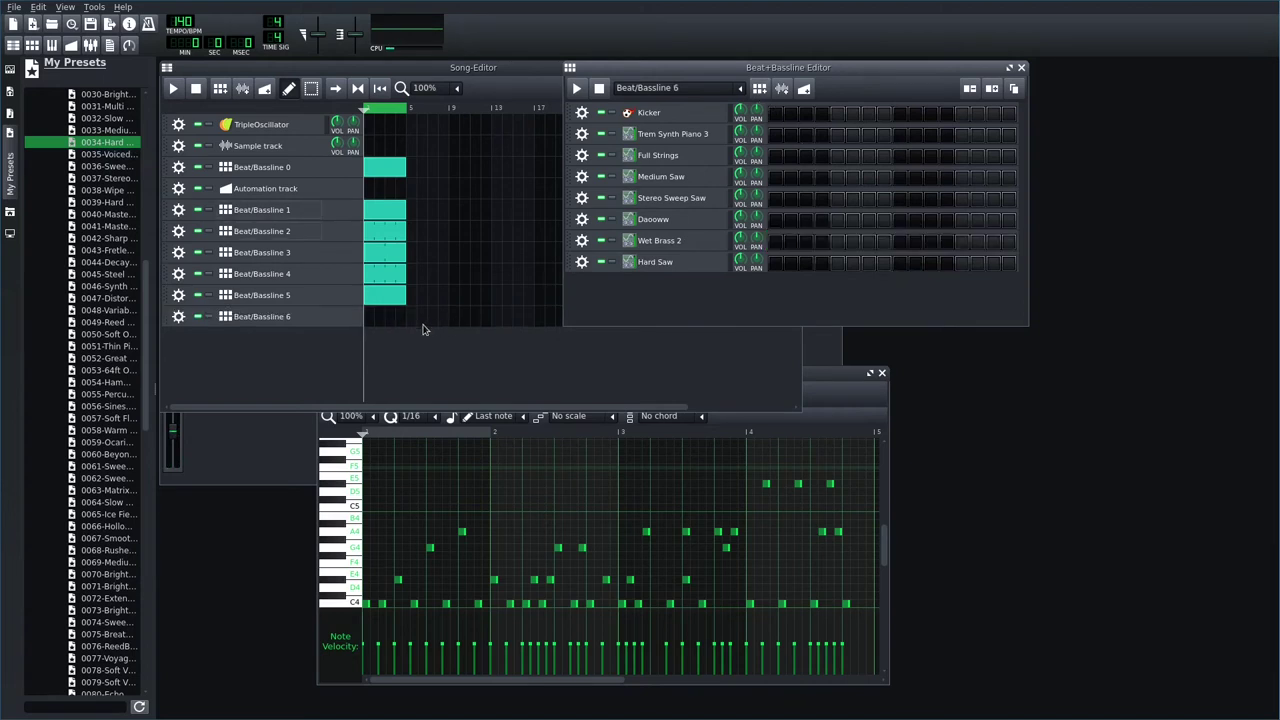
right_click(799, 272)
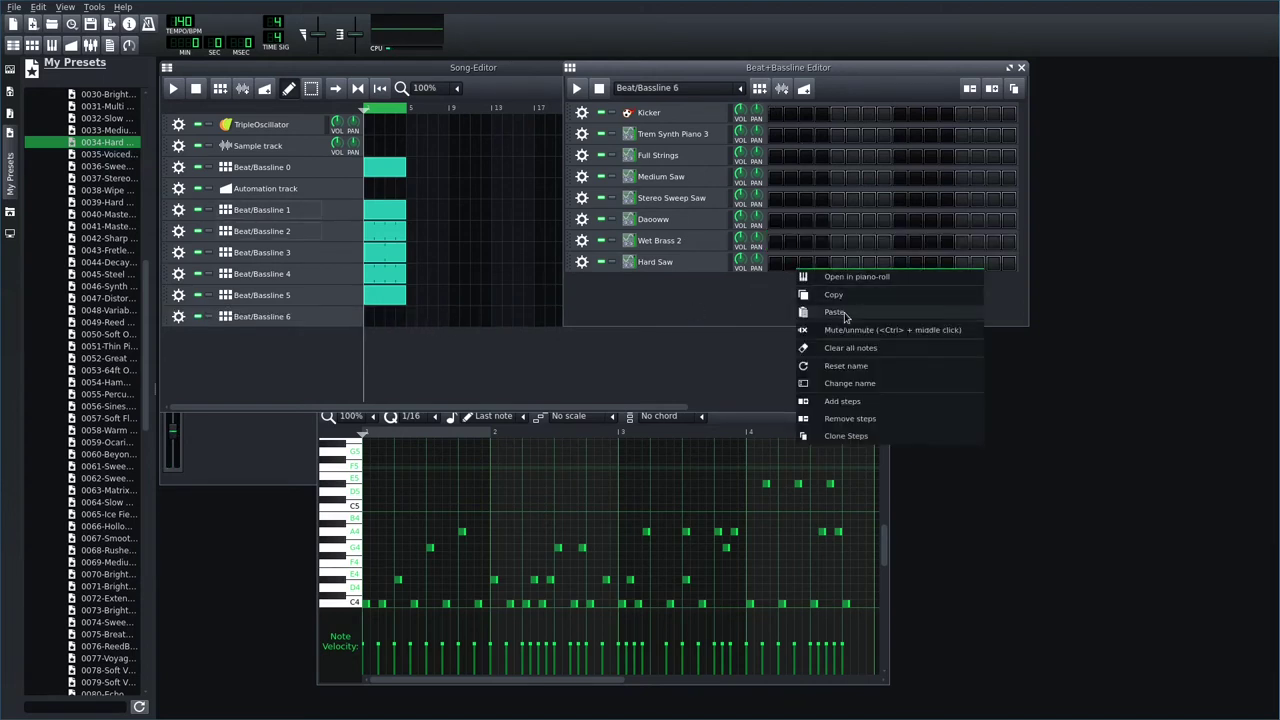
click(844, 312)
click(385, 316)
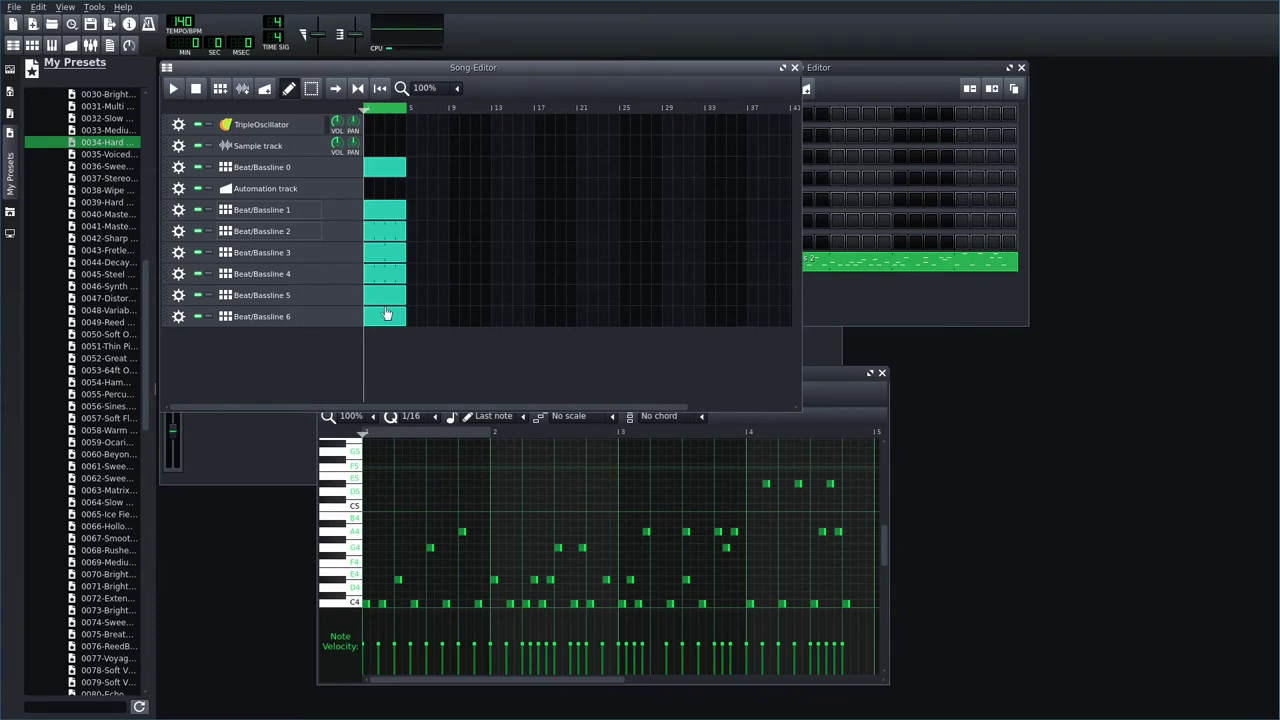
- Play the song while checking the Wet Brass 2 piano roll, then stop playback
click(180, 92)
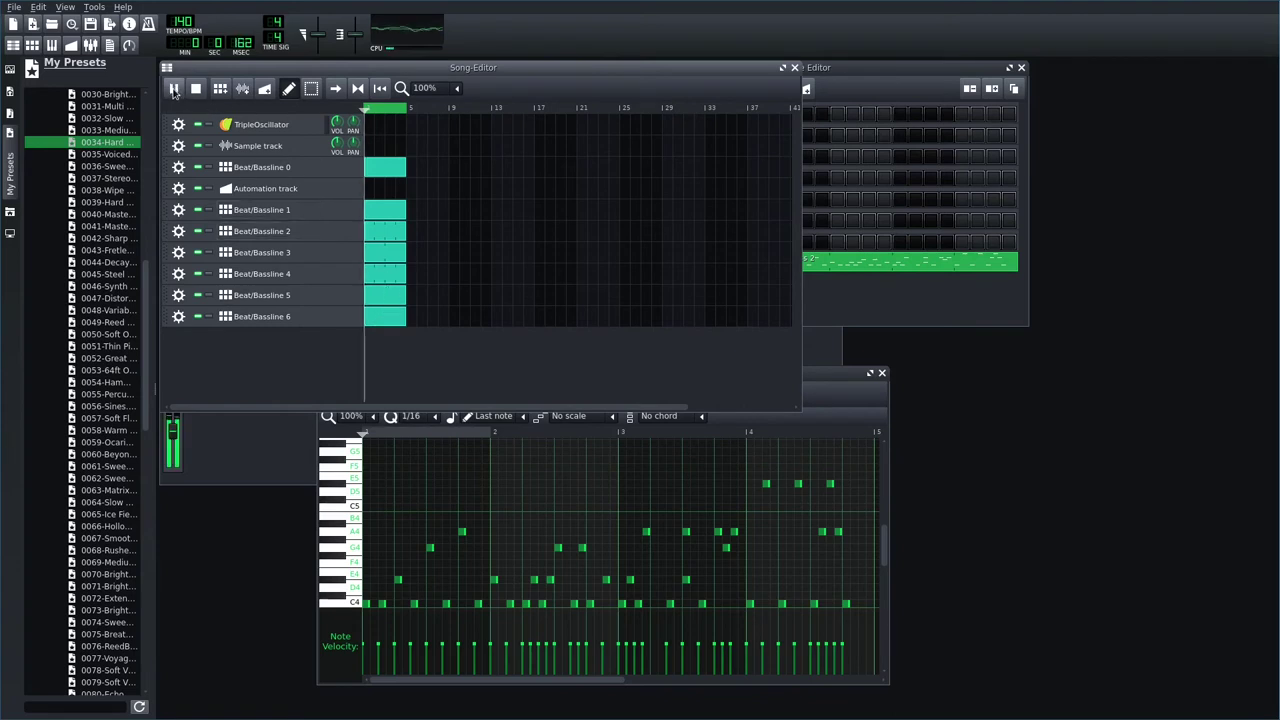
click(913, 303)
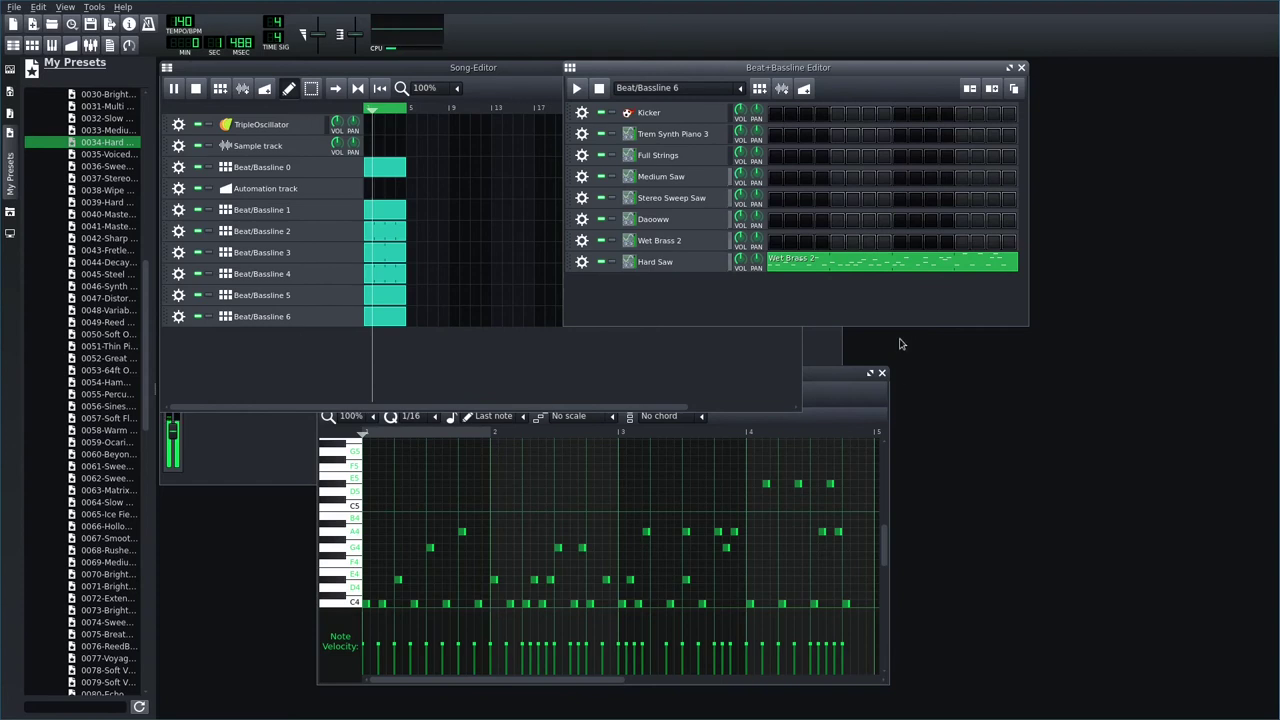
click(835, 392)
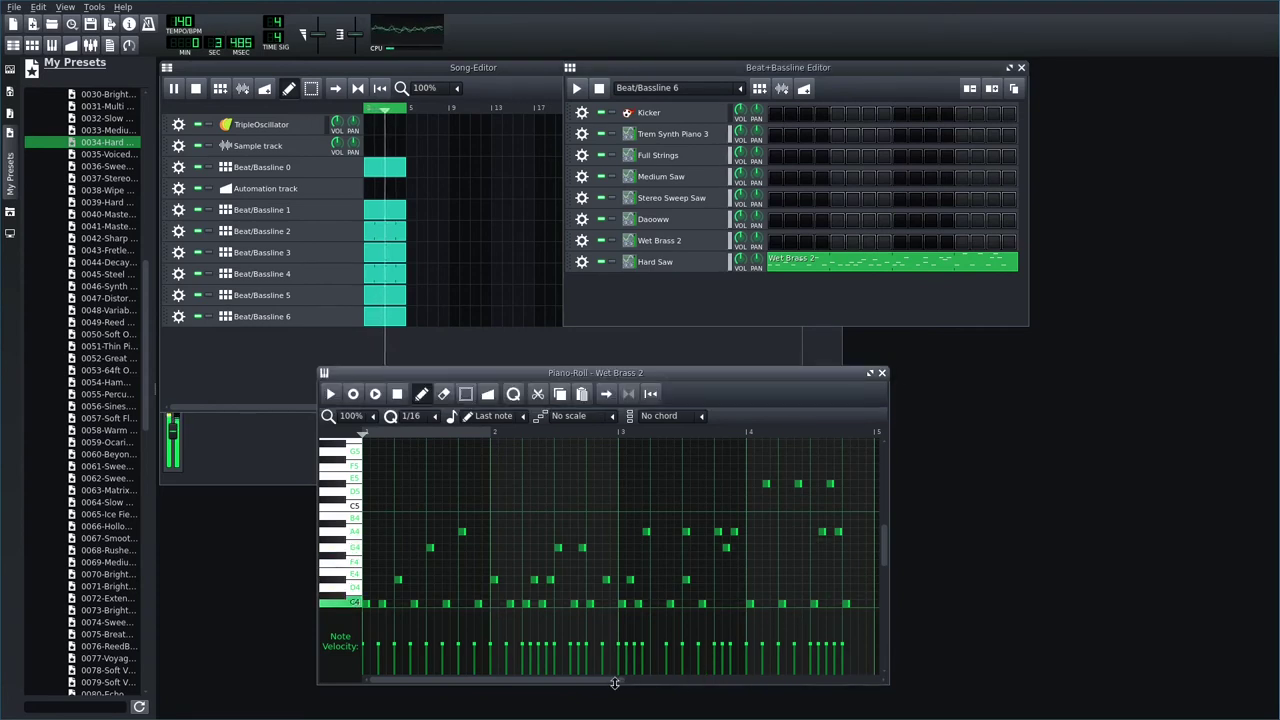
key(space)
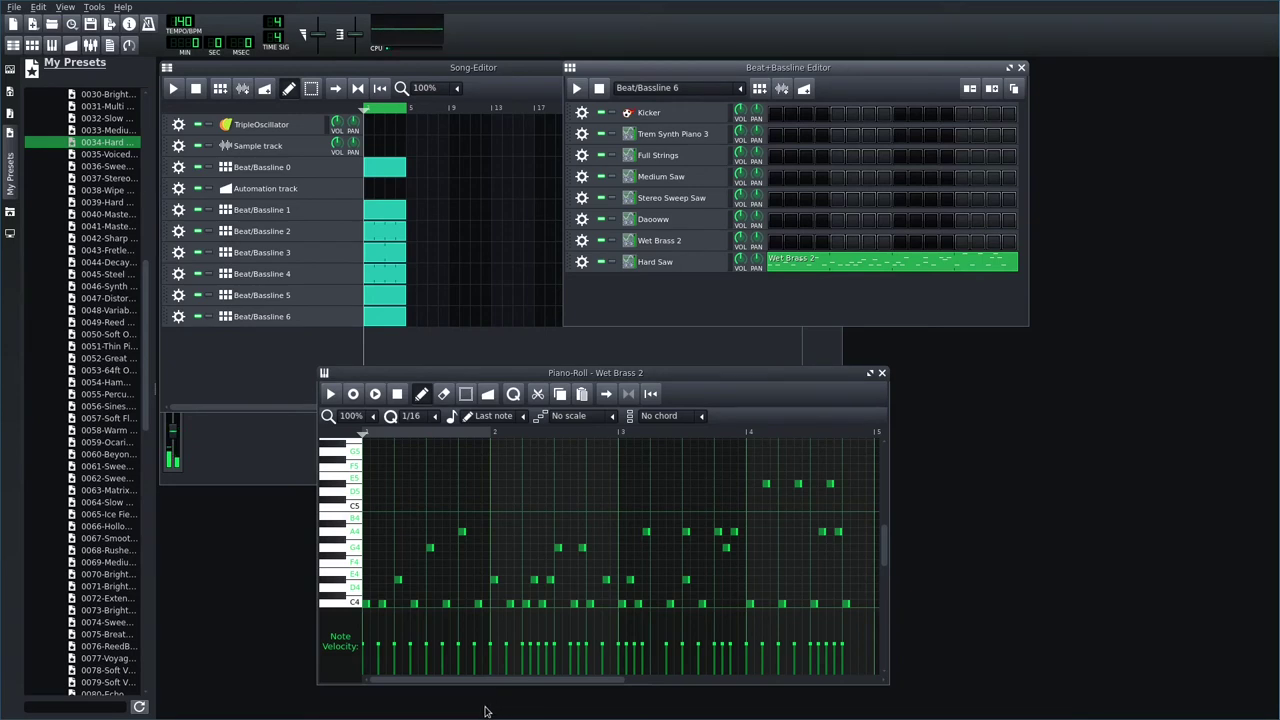
drag(574, 682, 642, 684)
click(831, 302)
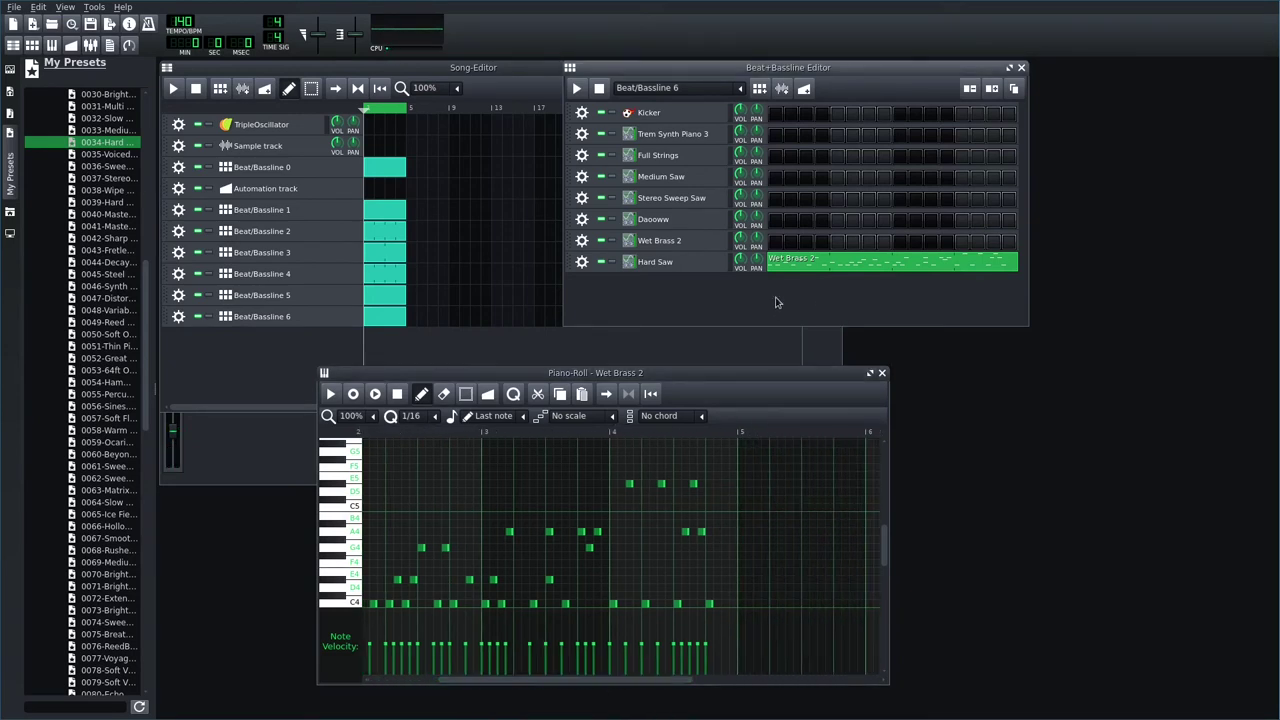
- Create Beat/Bassline 7 with a bar-1 block and play the song
click(760, 89)
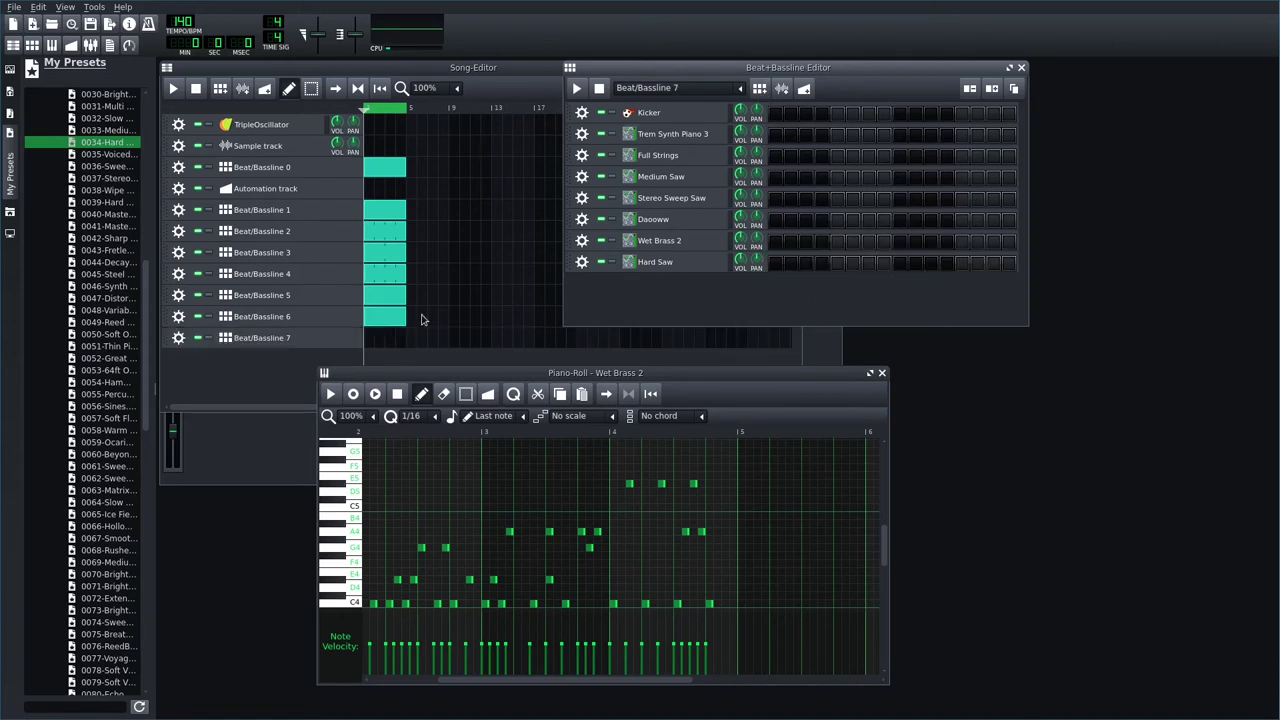
click(372, 344)
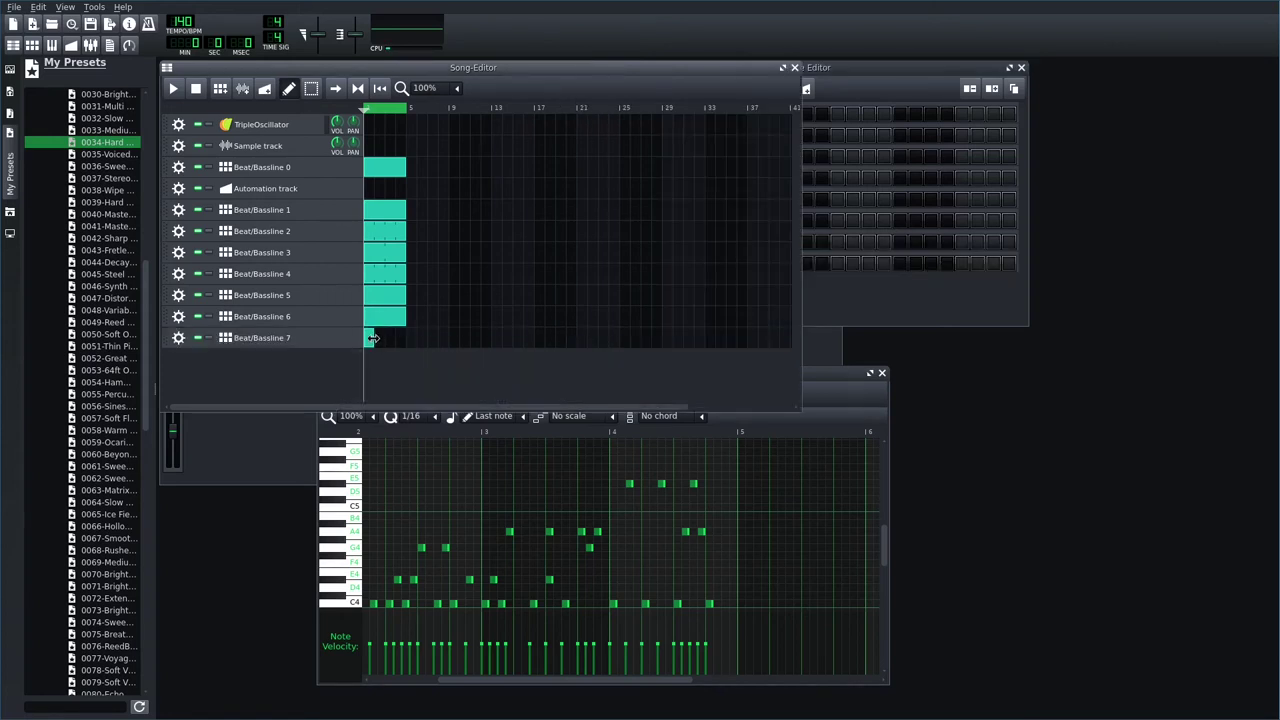
click(899, 296)
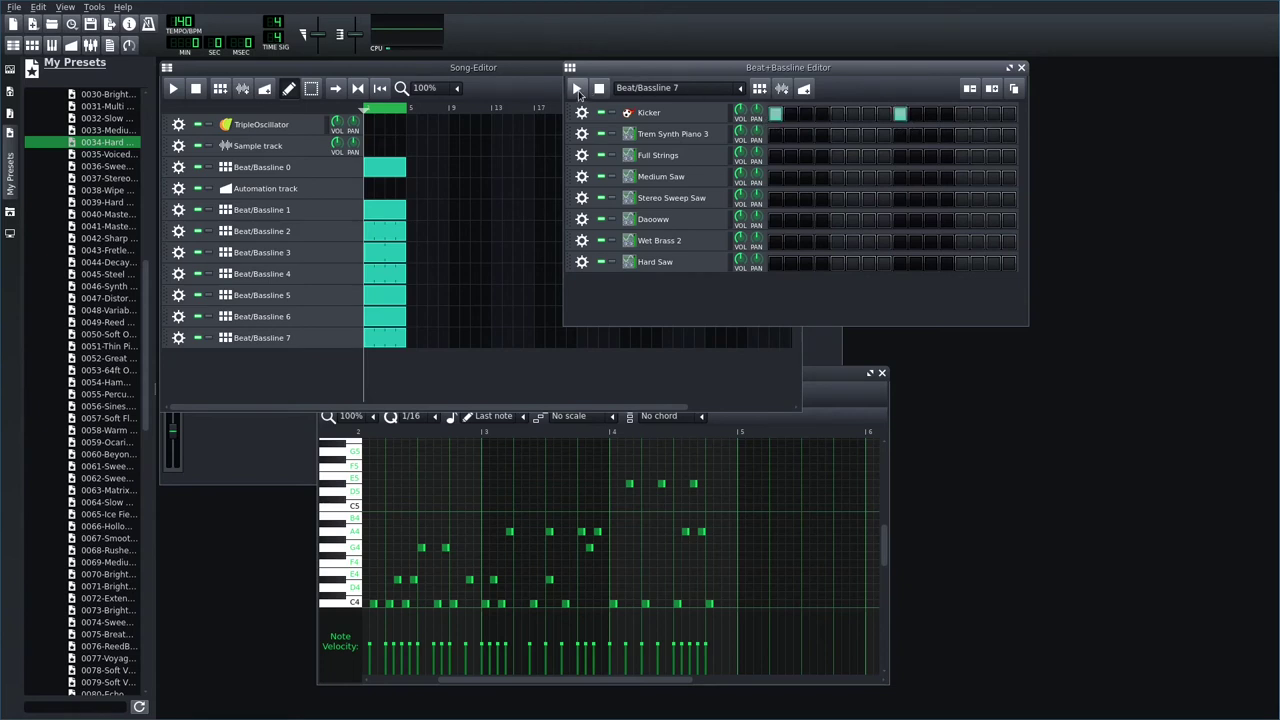
click(173, 88)
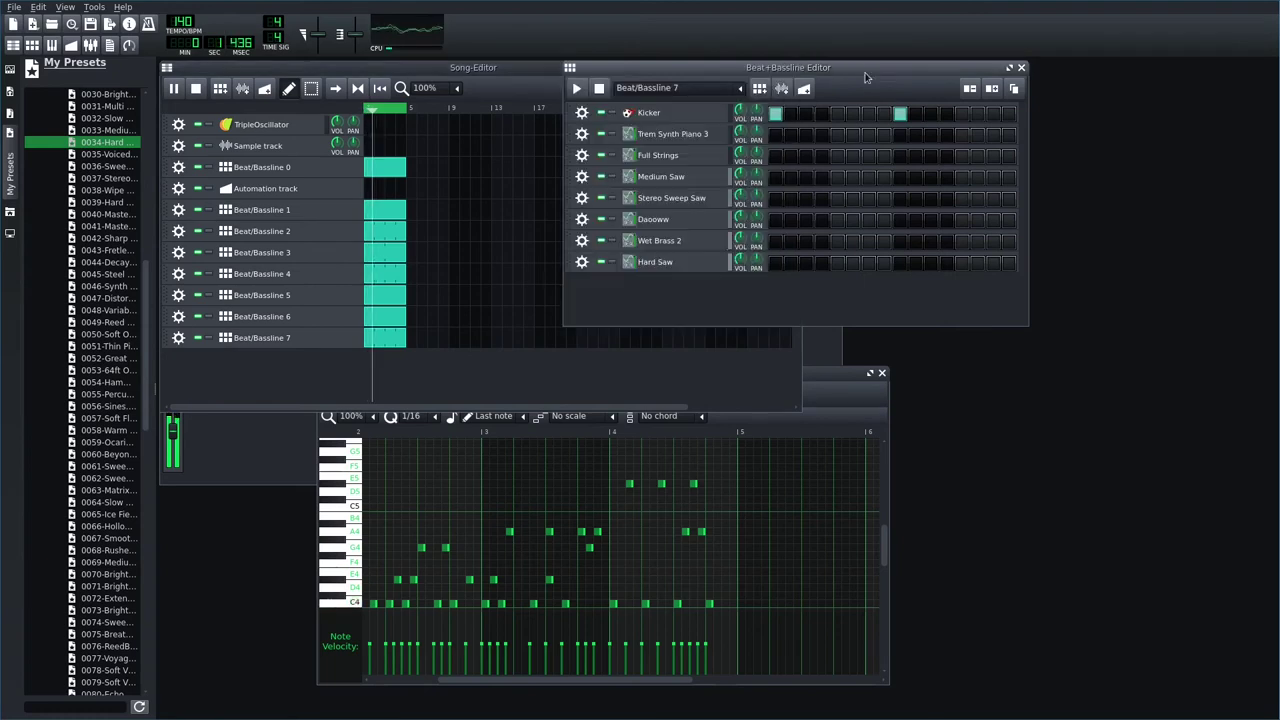
key(F6)
- Create Beat/Bassline 8 with a one-bar block at the song start
click(760, 92)
click(372, 360)
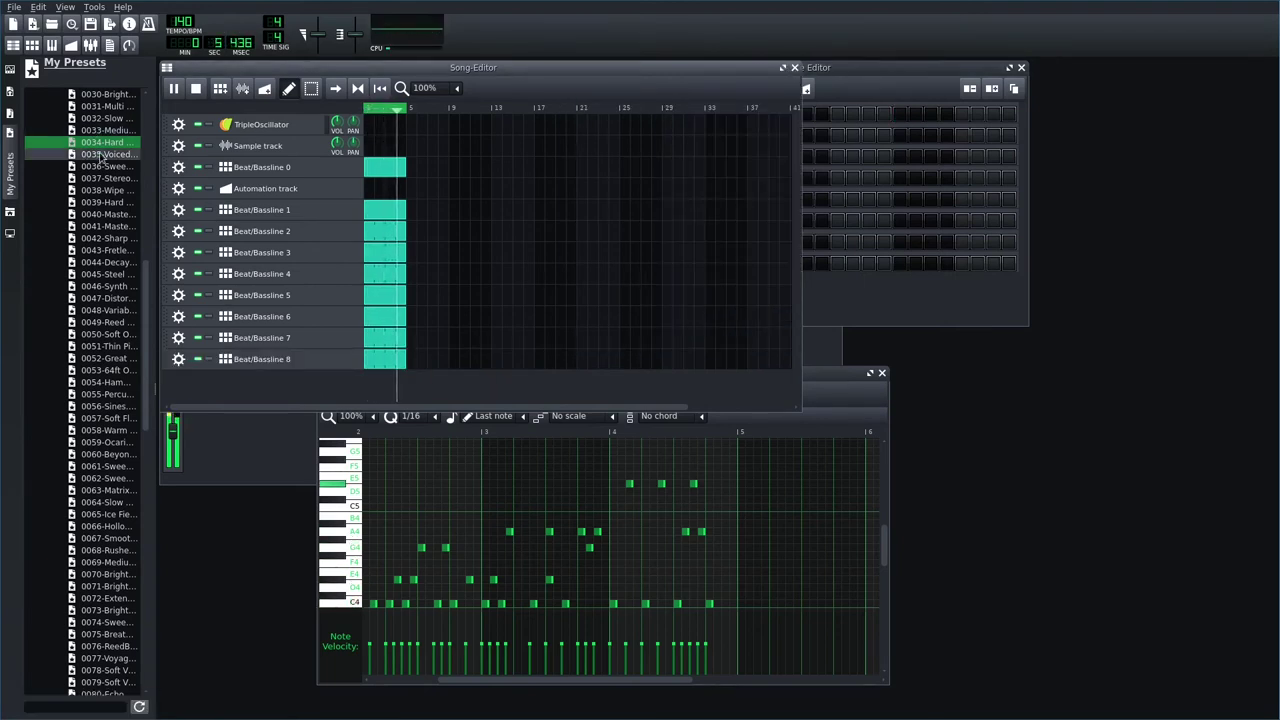
click(10, 212)
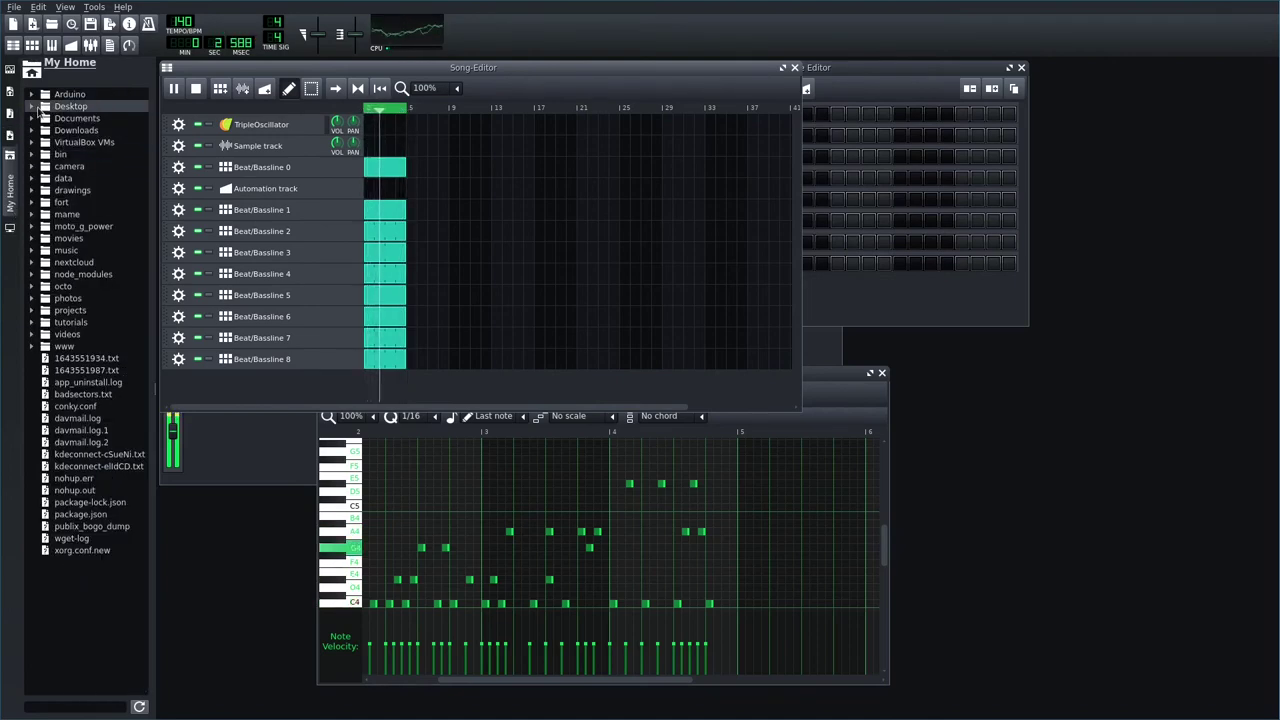
click(12, 160)
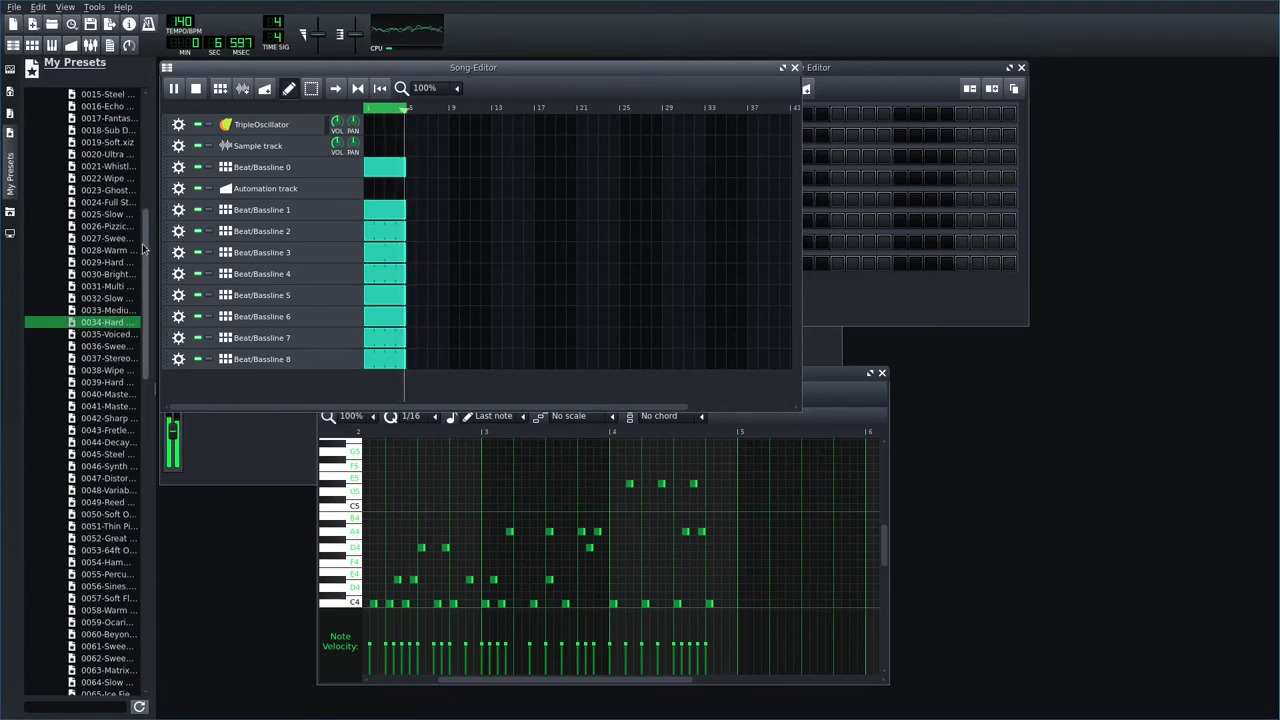
- Add the Kicker HihatClosed and HihatOpen presets to Beat/Bassline 8
scroll(127, 142, up, 11)
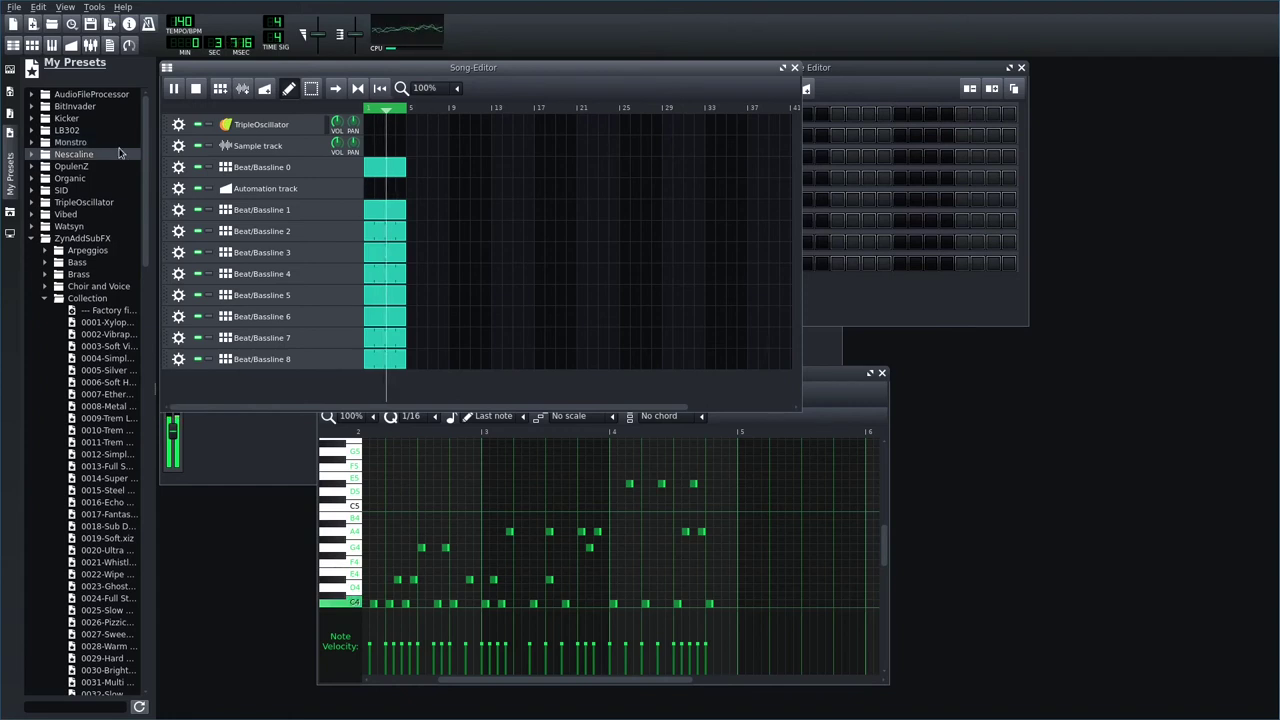
click(52, 120)
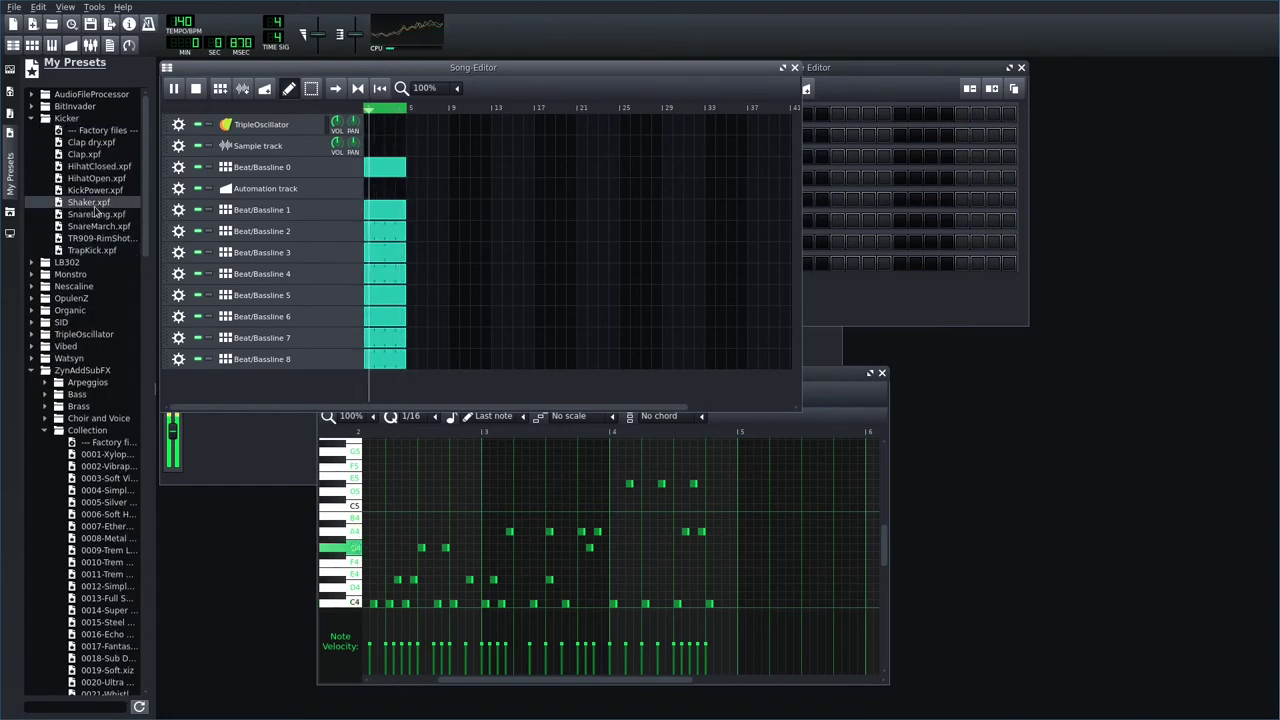
click(95, 168)
drag(96, 176, 865, 308)
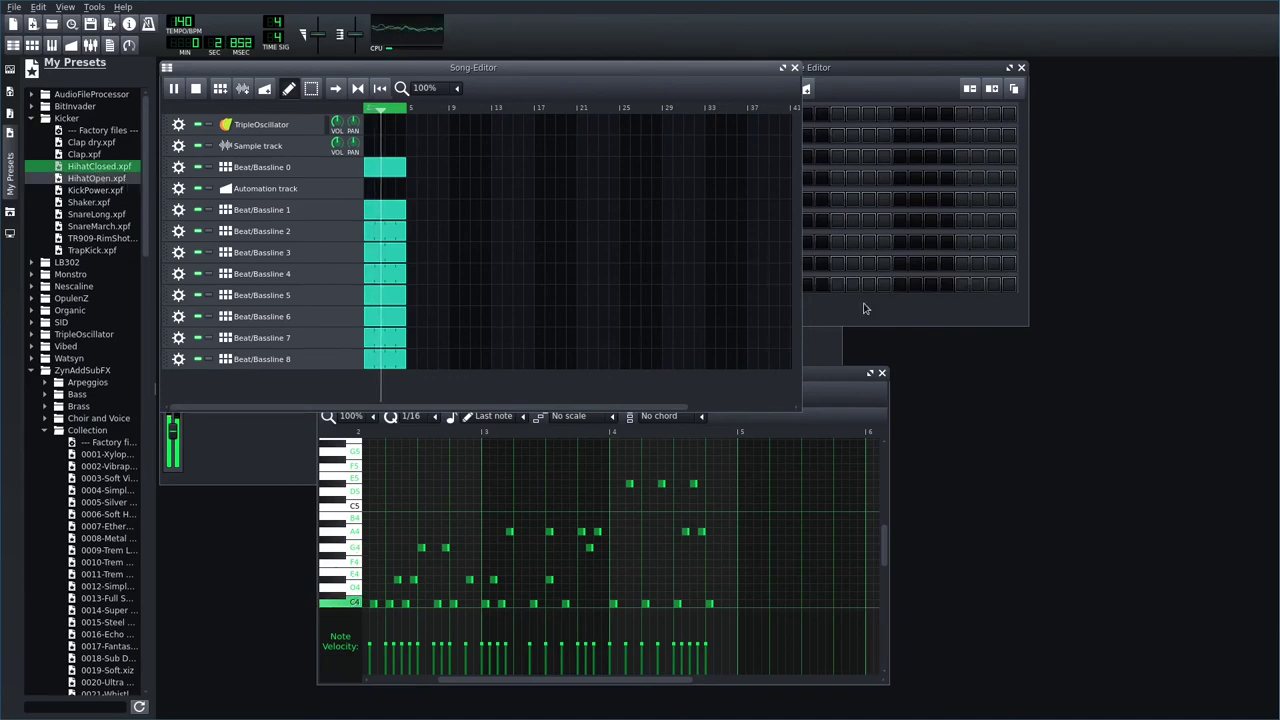
drag(137, 180, 884, 330)
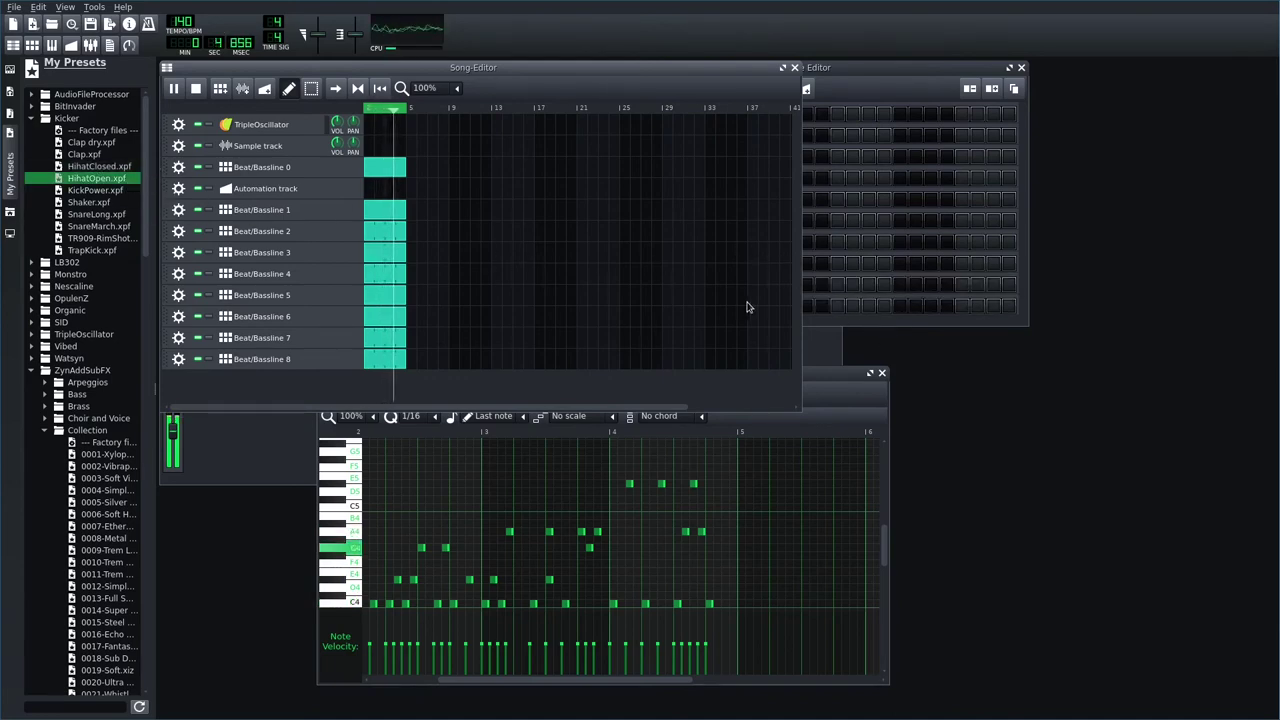
- Program alternating closed and open hi-hat hits, then stop playback and rewind
click(926, 100)
click(775, 285)
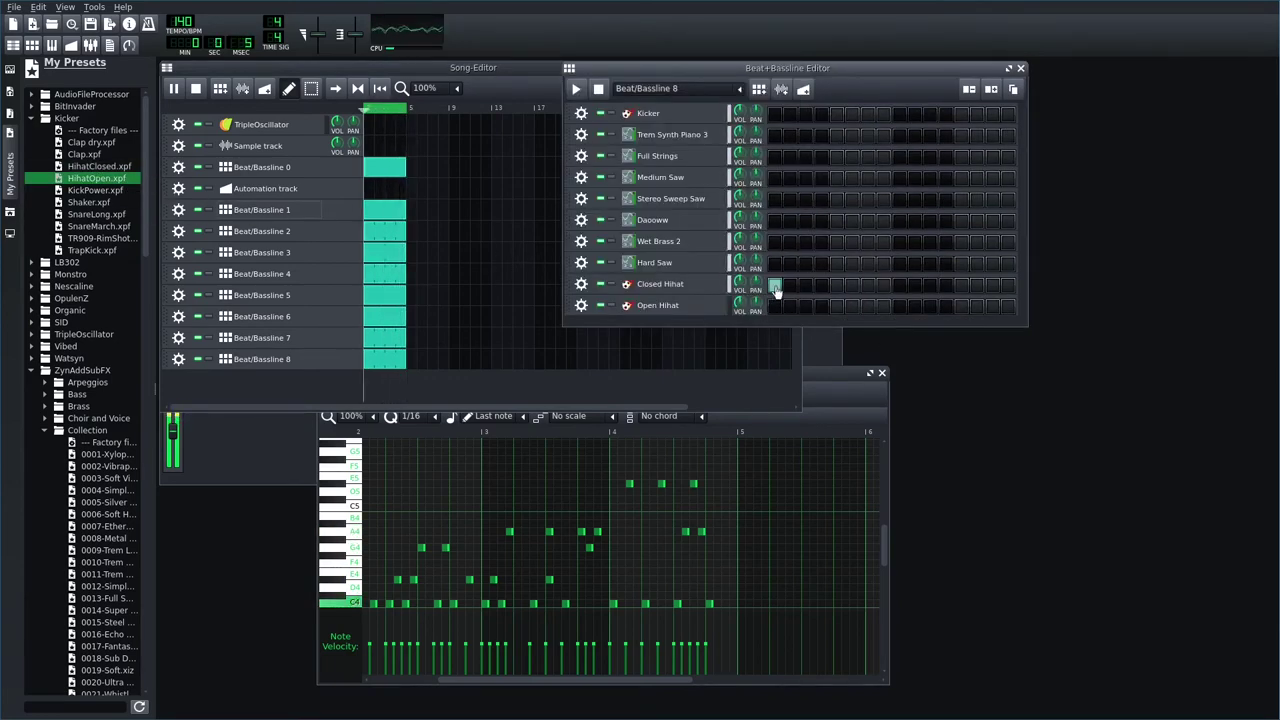
click(837, 286)
click(868, 286)
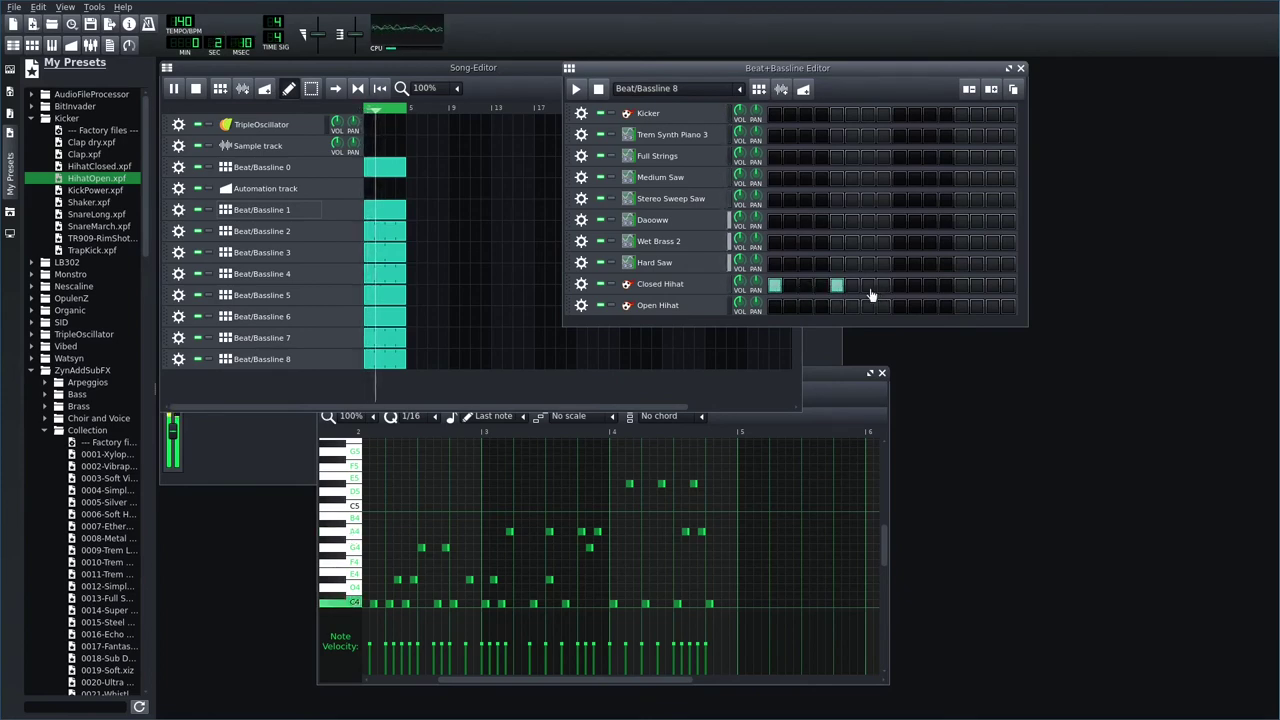
click(903, 309)
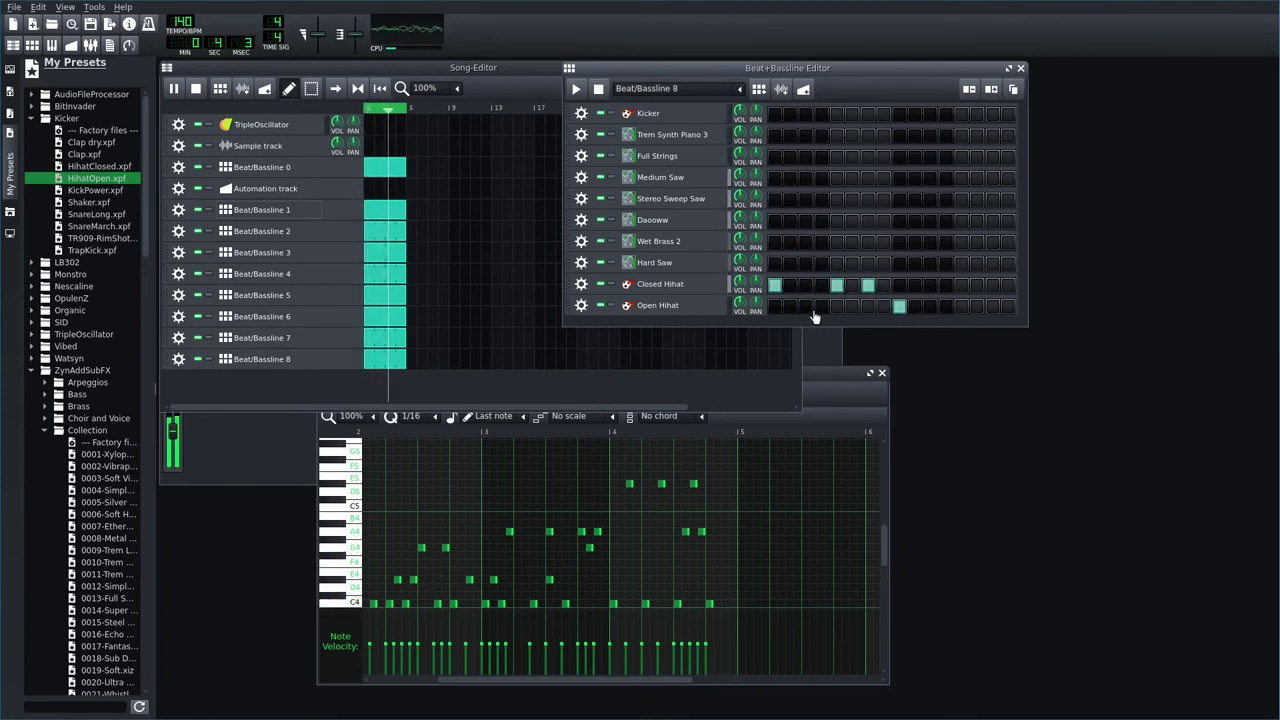
click(961, 309)
click(930, 287)
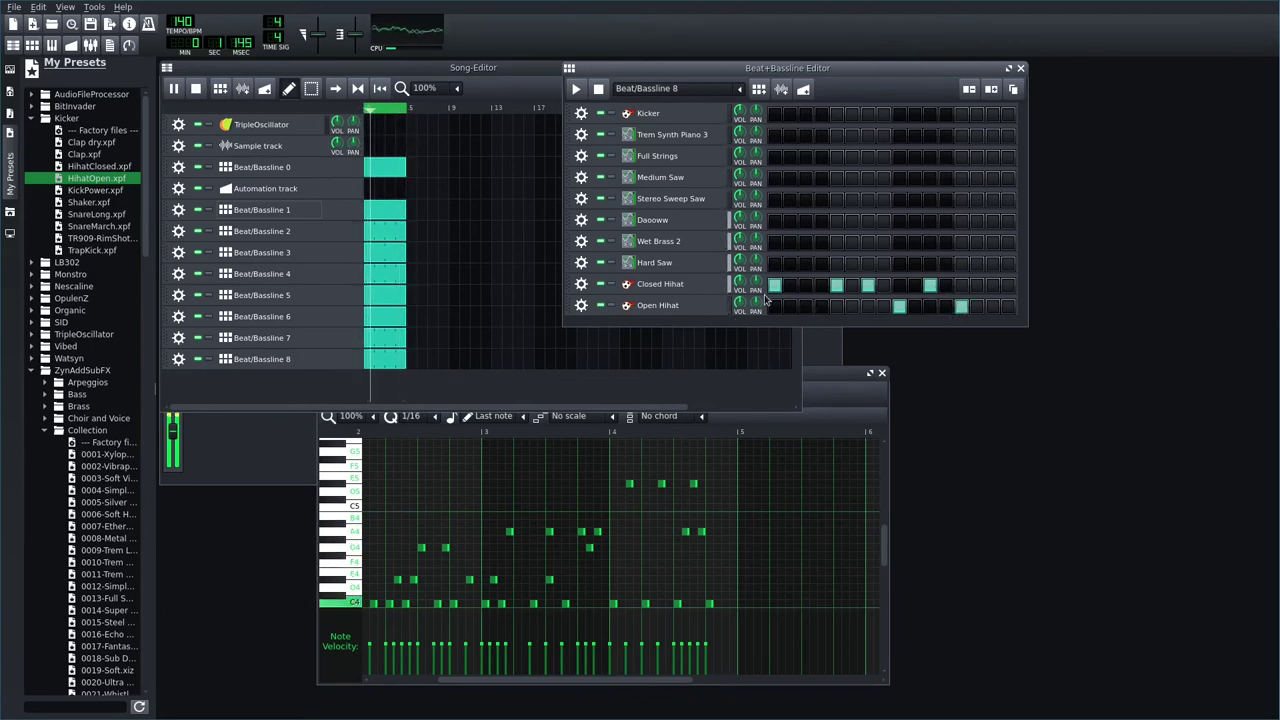
mouse_move(758, 288)
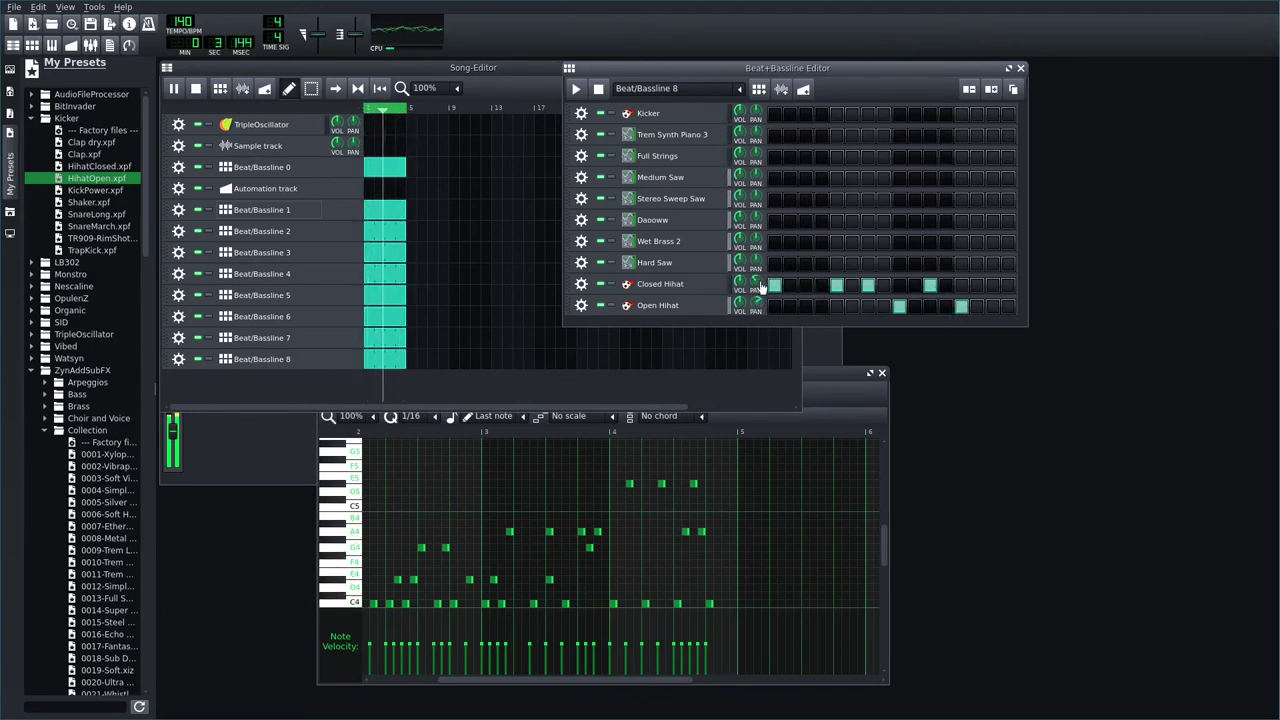
click(598, 88)
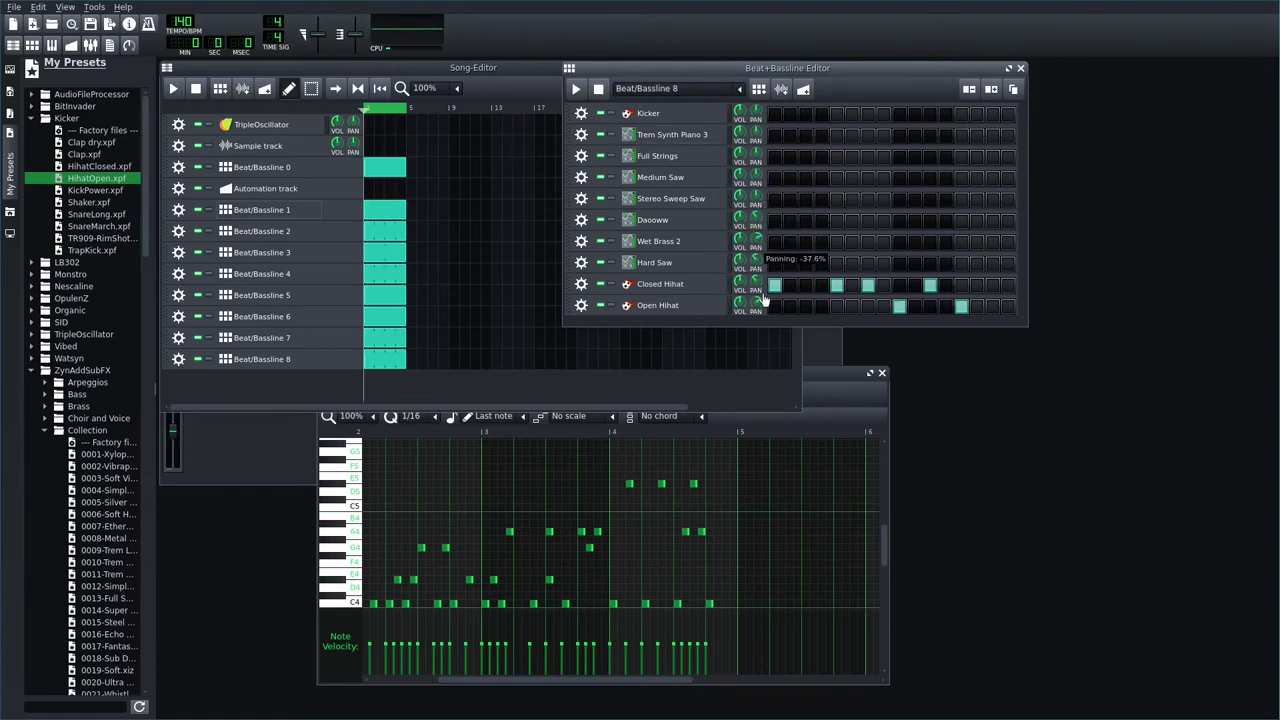
- Stretch Beat/Bassline 0 to bar 29; start BB1, BB2, BB3 at bars 5, 9, 13; extend later blocks
click(486, 70)
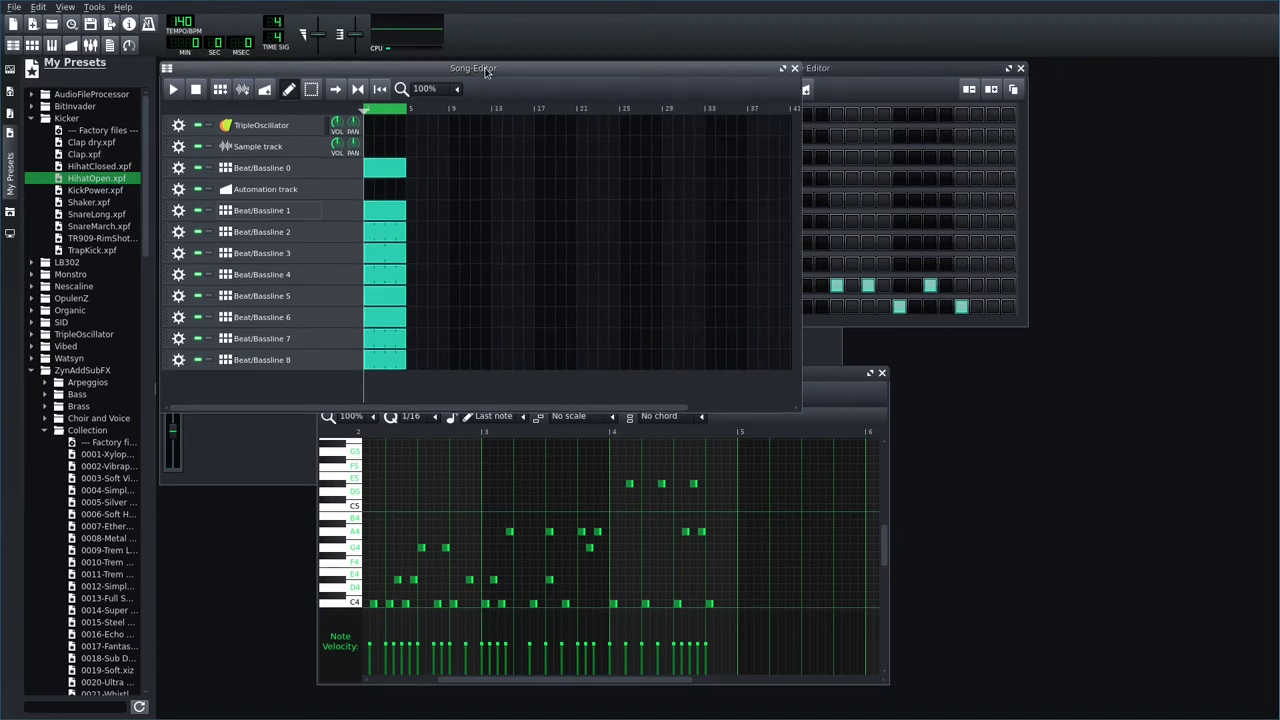
drag(404, 171, 660, 168)
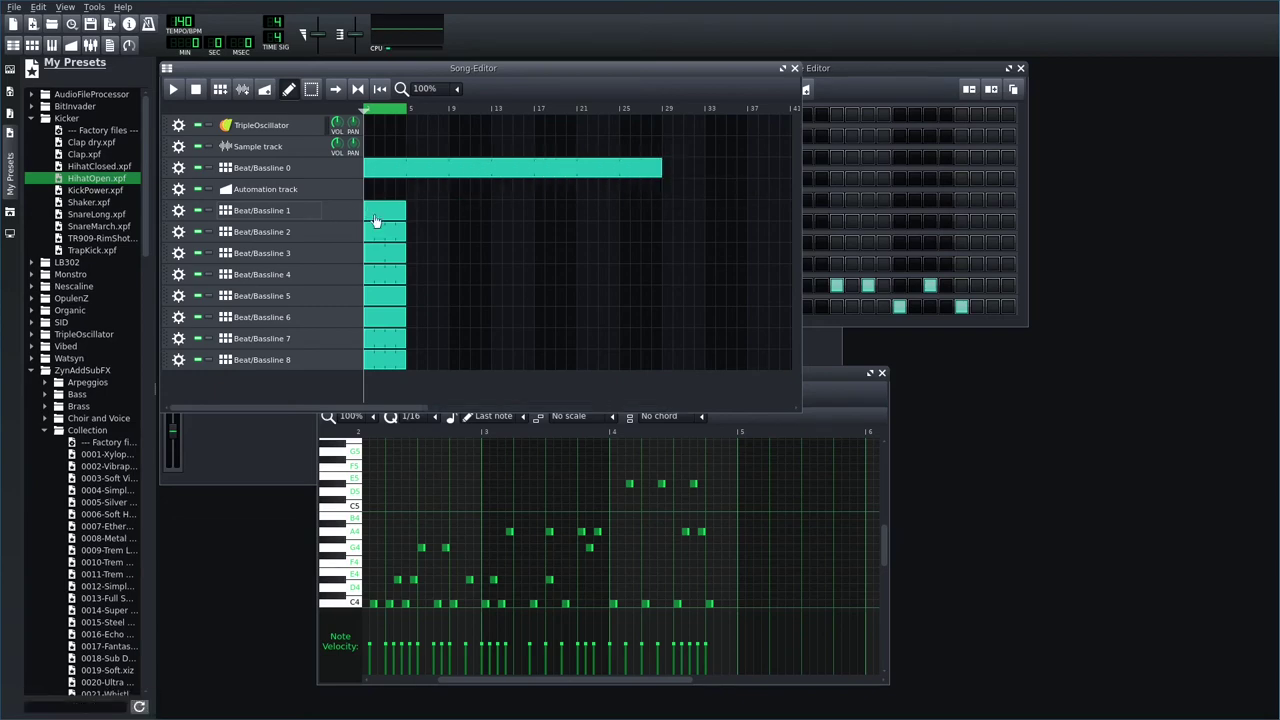
drag(375, 220, 540, 226)
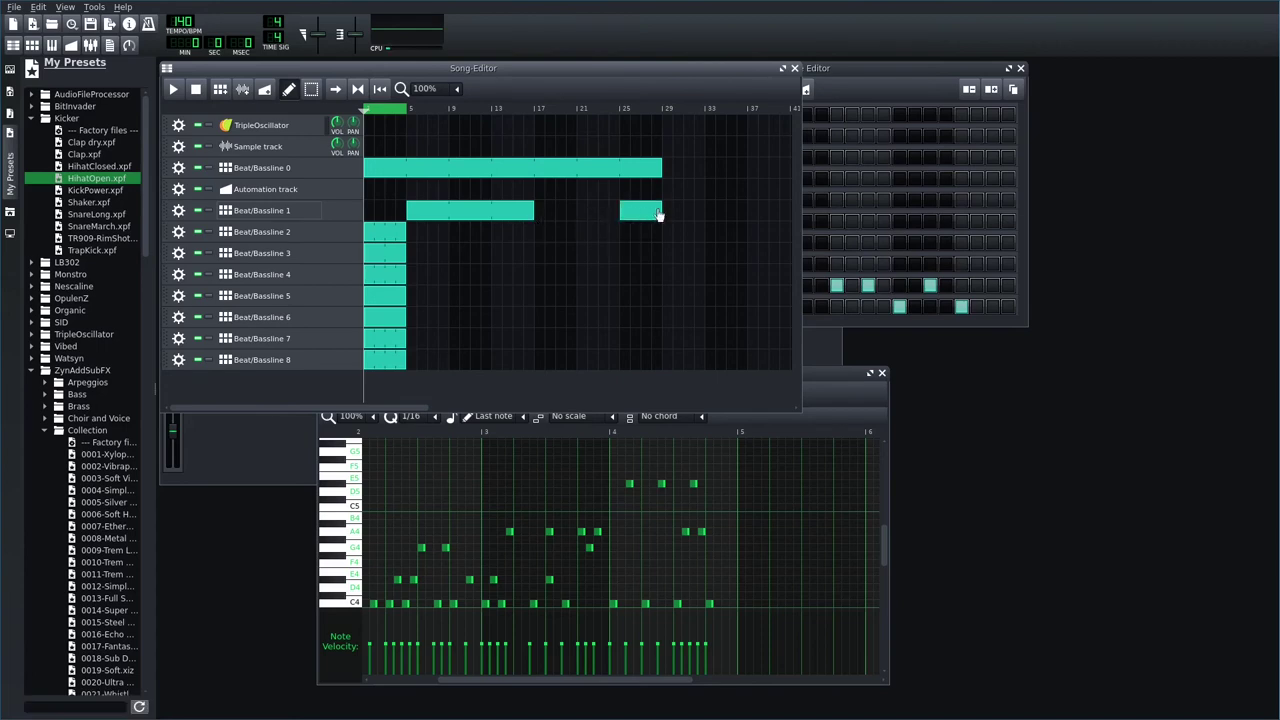
drag(663, 210, 748, 222)
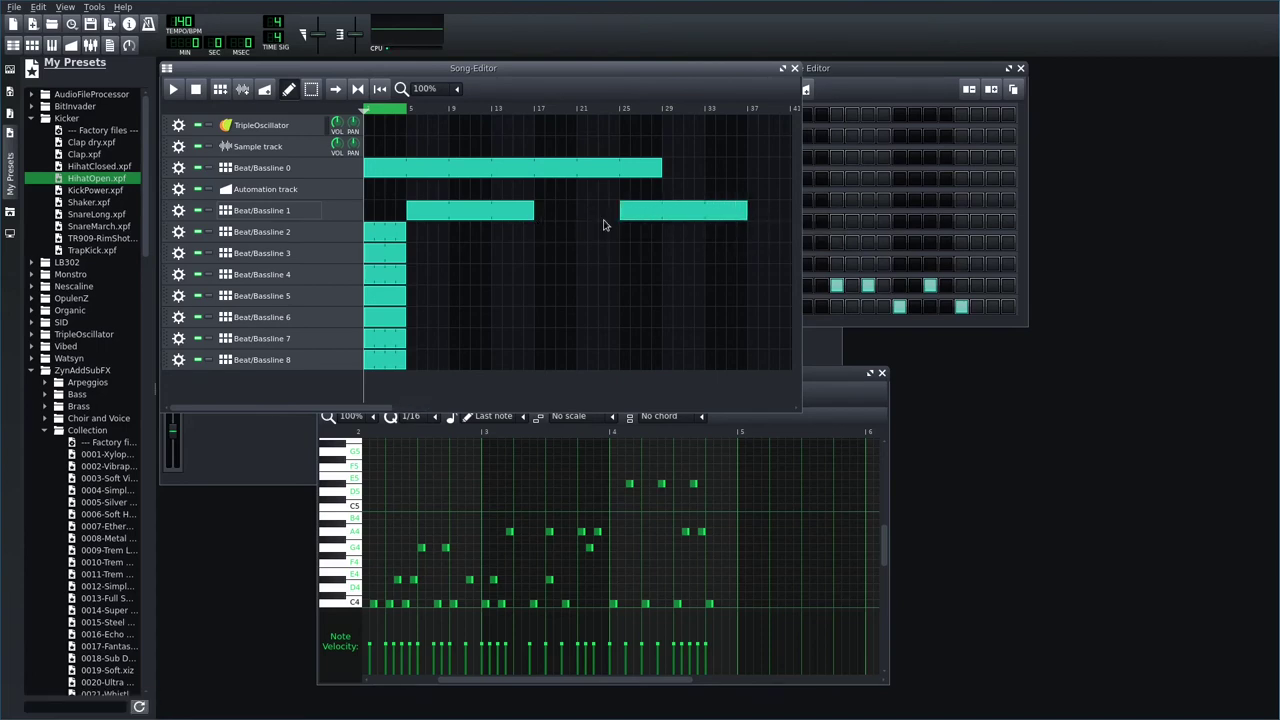
drag(380, 240, 577, 236)
drag(370, 262, 507, 257)
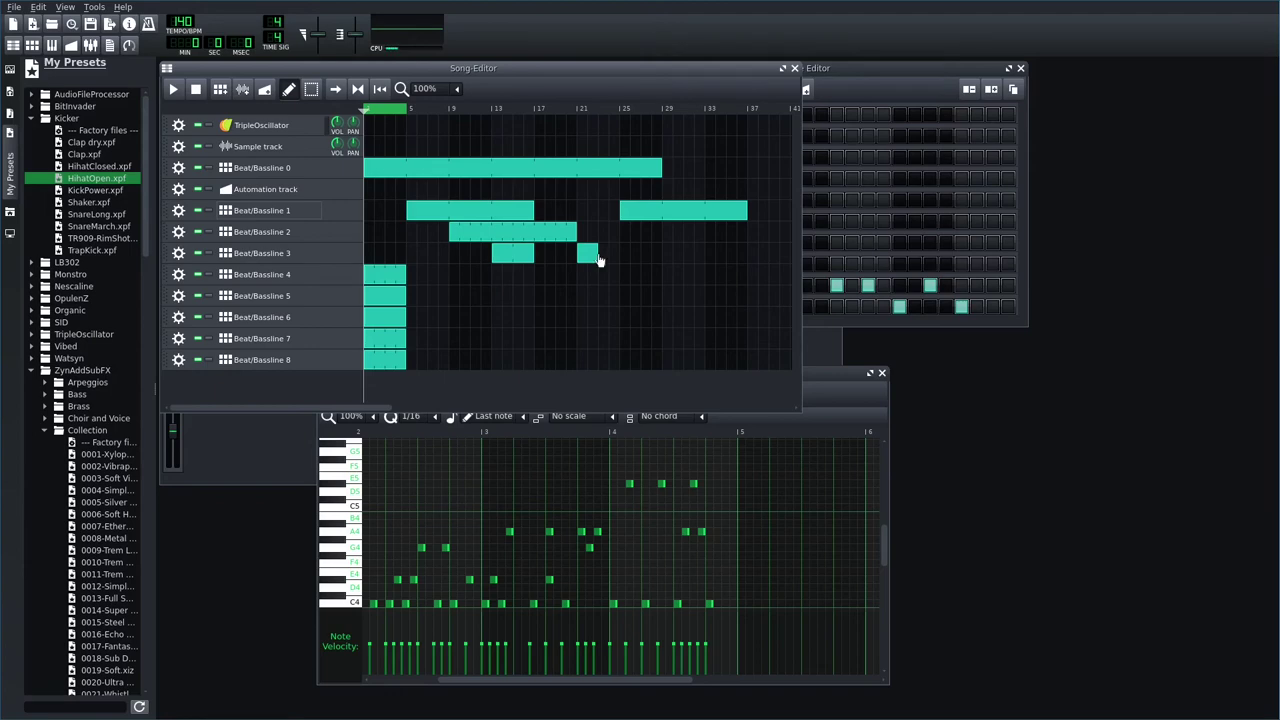
drag(598, 260, 642, 262)
- Move Beat/Bassline 4–8 to bars 15, 17, 21, 9, 13; stretch later BB7 and BB8 blocks to bar 37
drag(385, 280, 705, 274)
drag(394, 297, 565, 297)
drag(381, 319, 594, 318)
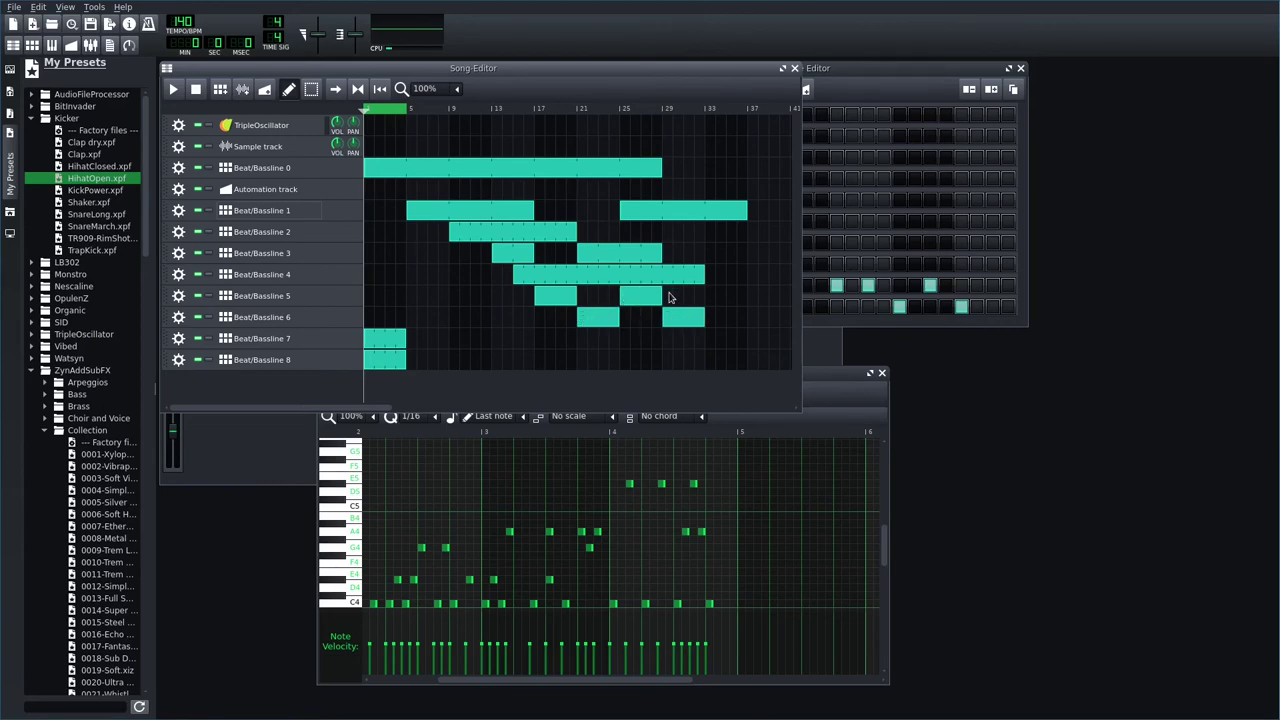
drag(392, 347, 576, 344)
drag(397, 366, 578, 362)
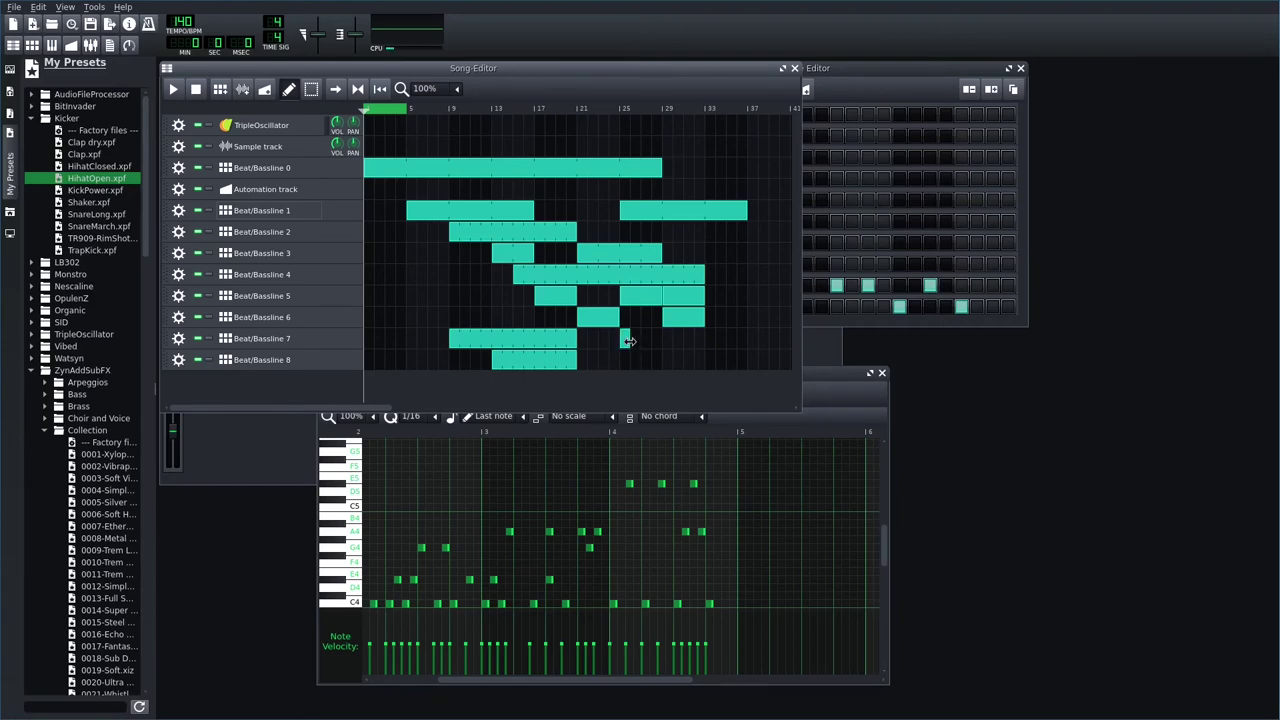
drag(628, 341, 747, 342)
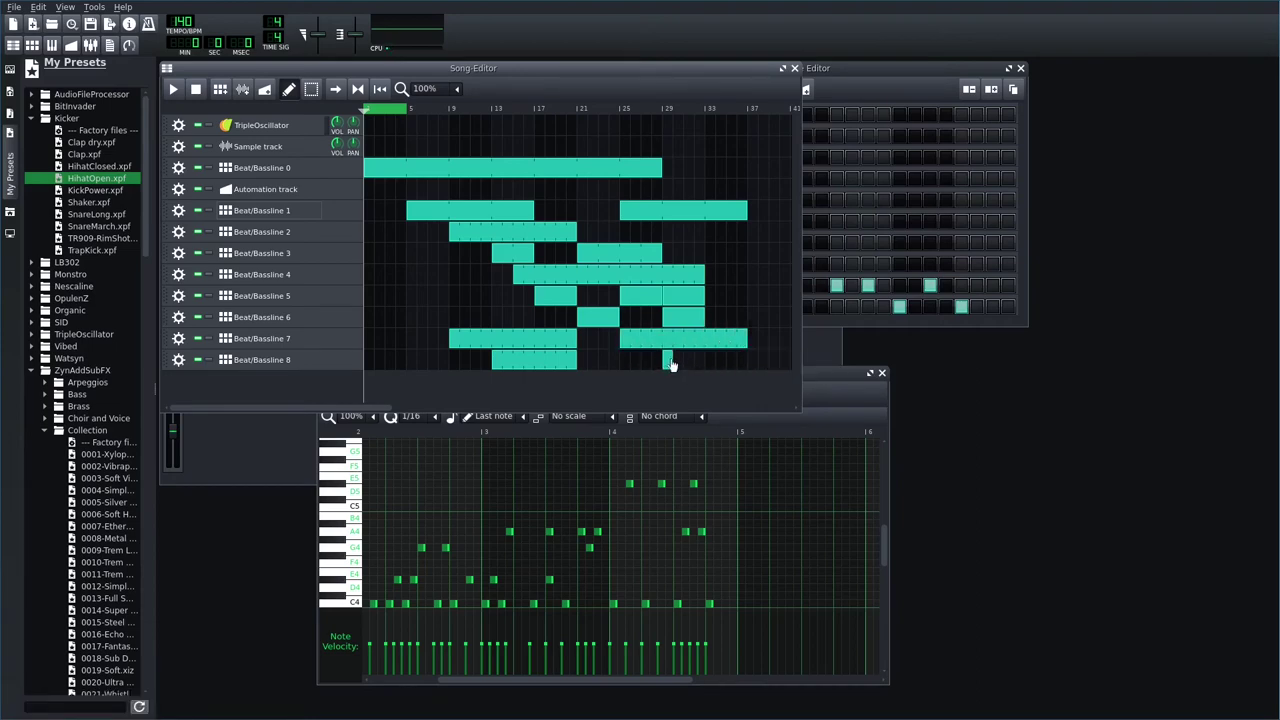
drag(670, 361, 747, 361)
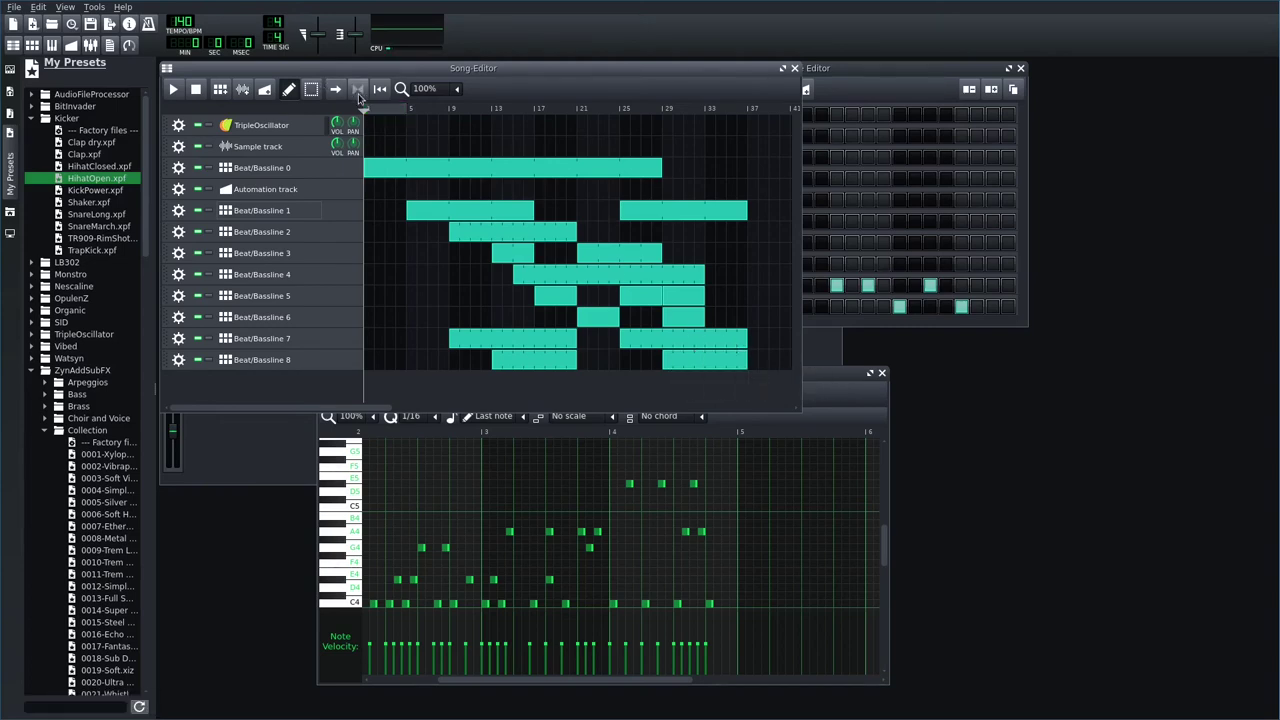
- Play the full staggered arrangement from the start, then stop it at the end
click(177, 91)
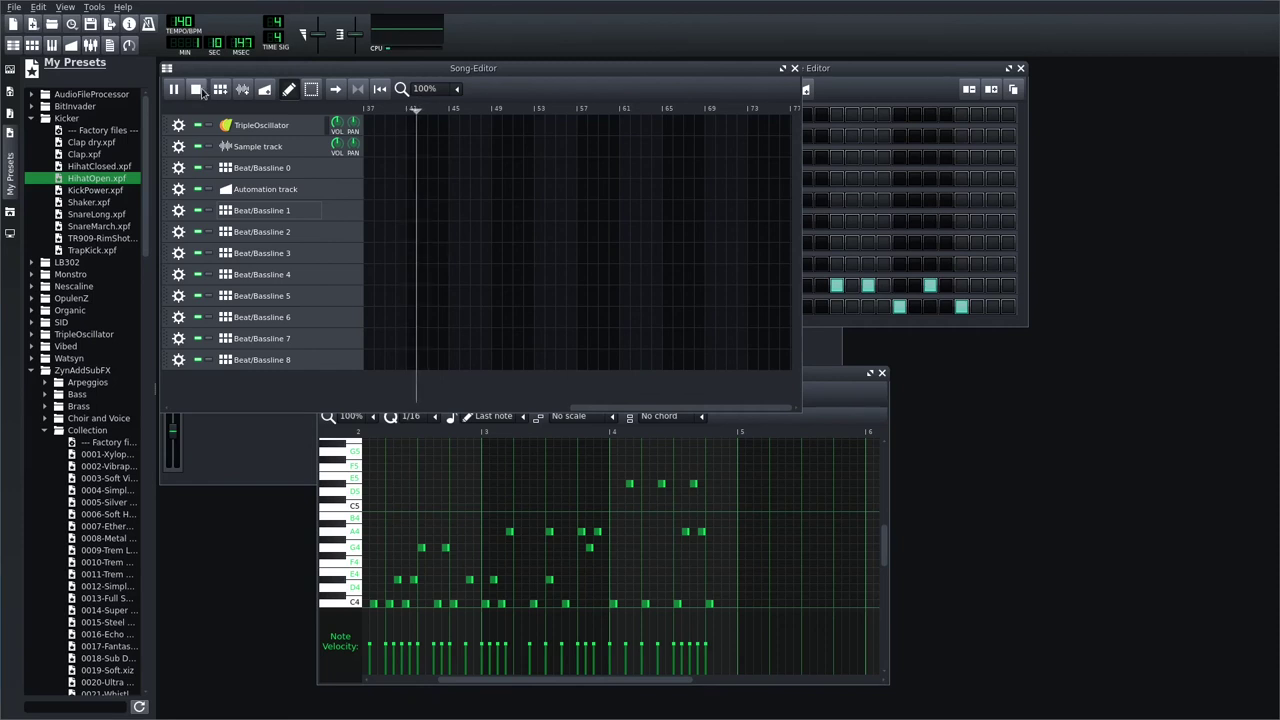
click(198, 90)
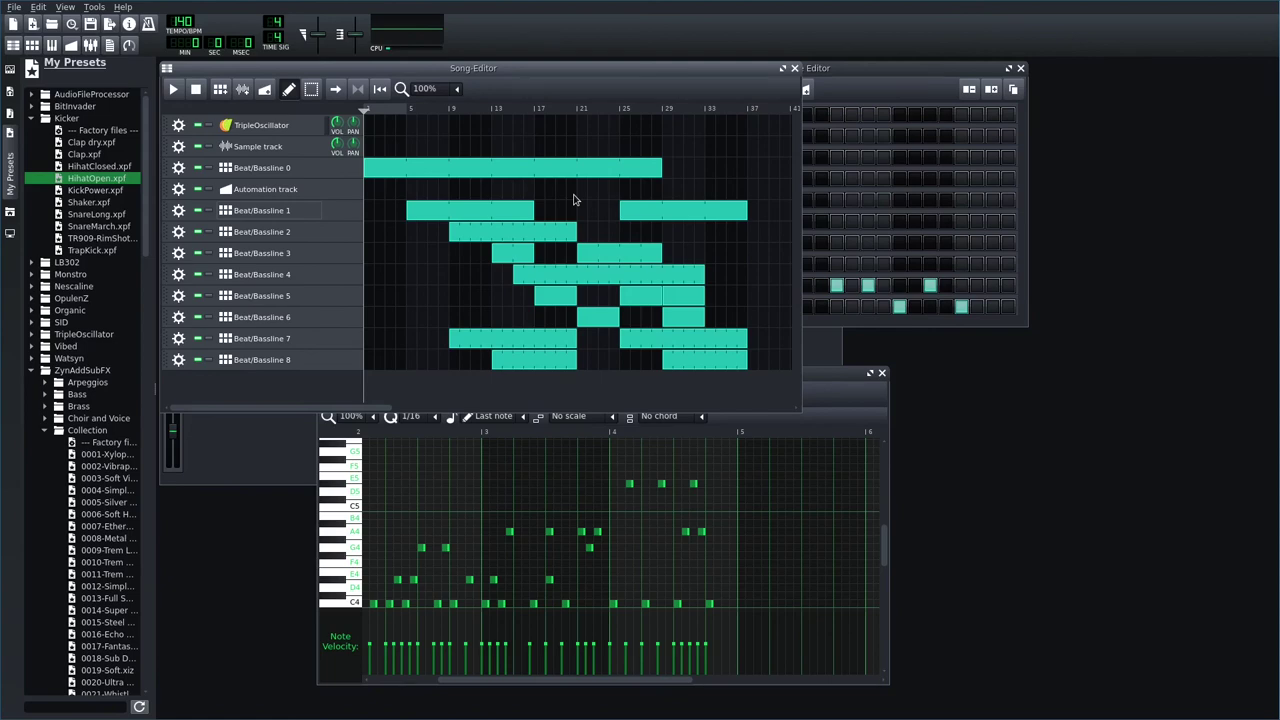
- Move the Song-Editor window down and right so the pattern editor shows above it
drag(588, 70, 723, 156)
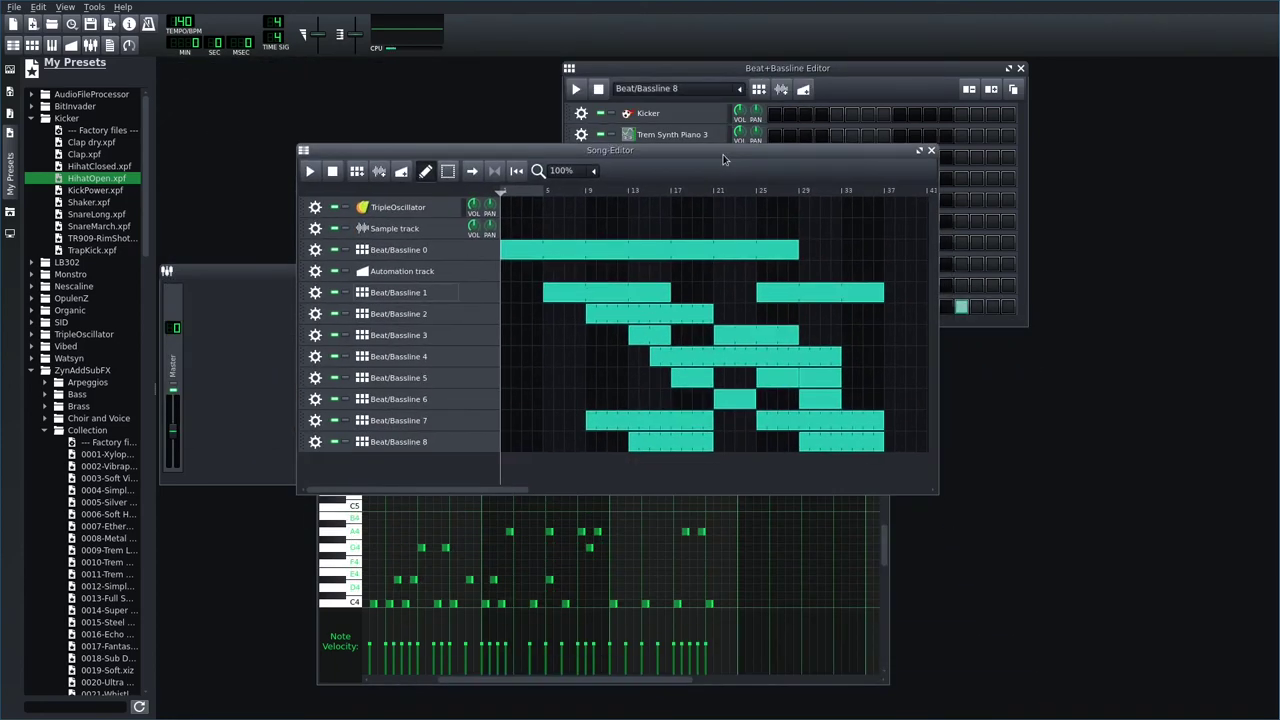